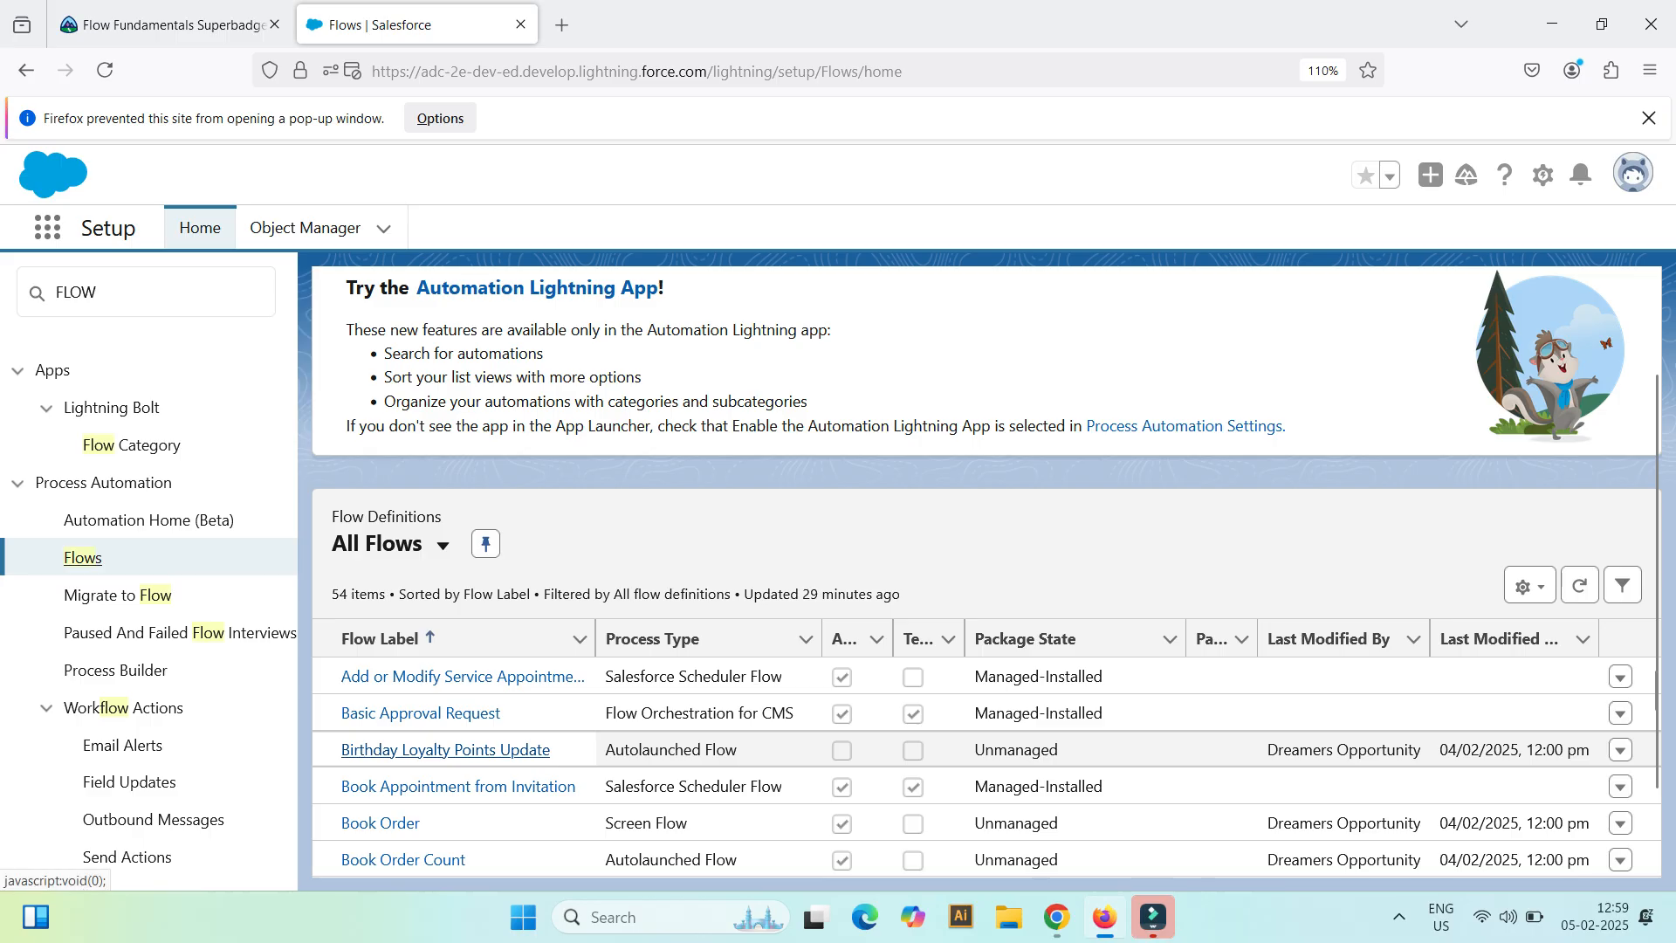
Step: Open the Birthday Loyalty Points Update flow and review its requirements in challenge 3 on the Trailhead page
left_click(445, 750)
left_click(174, 24)
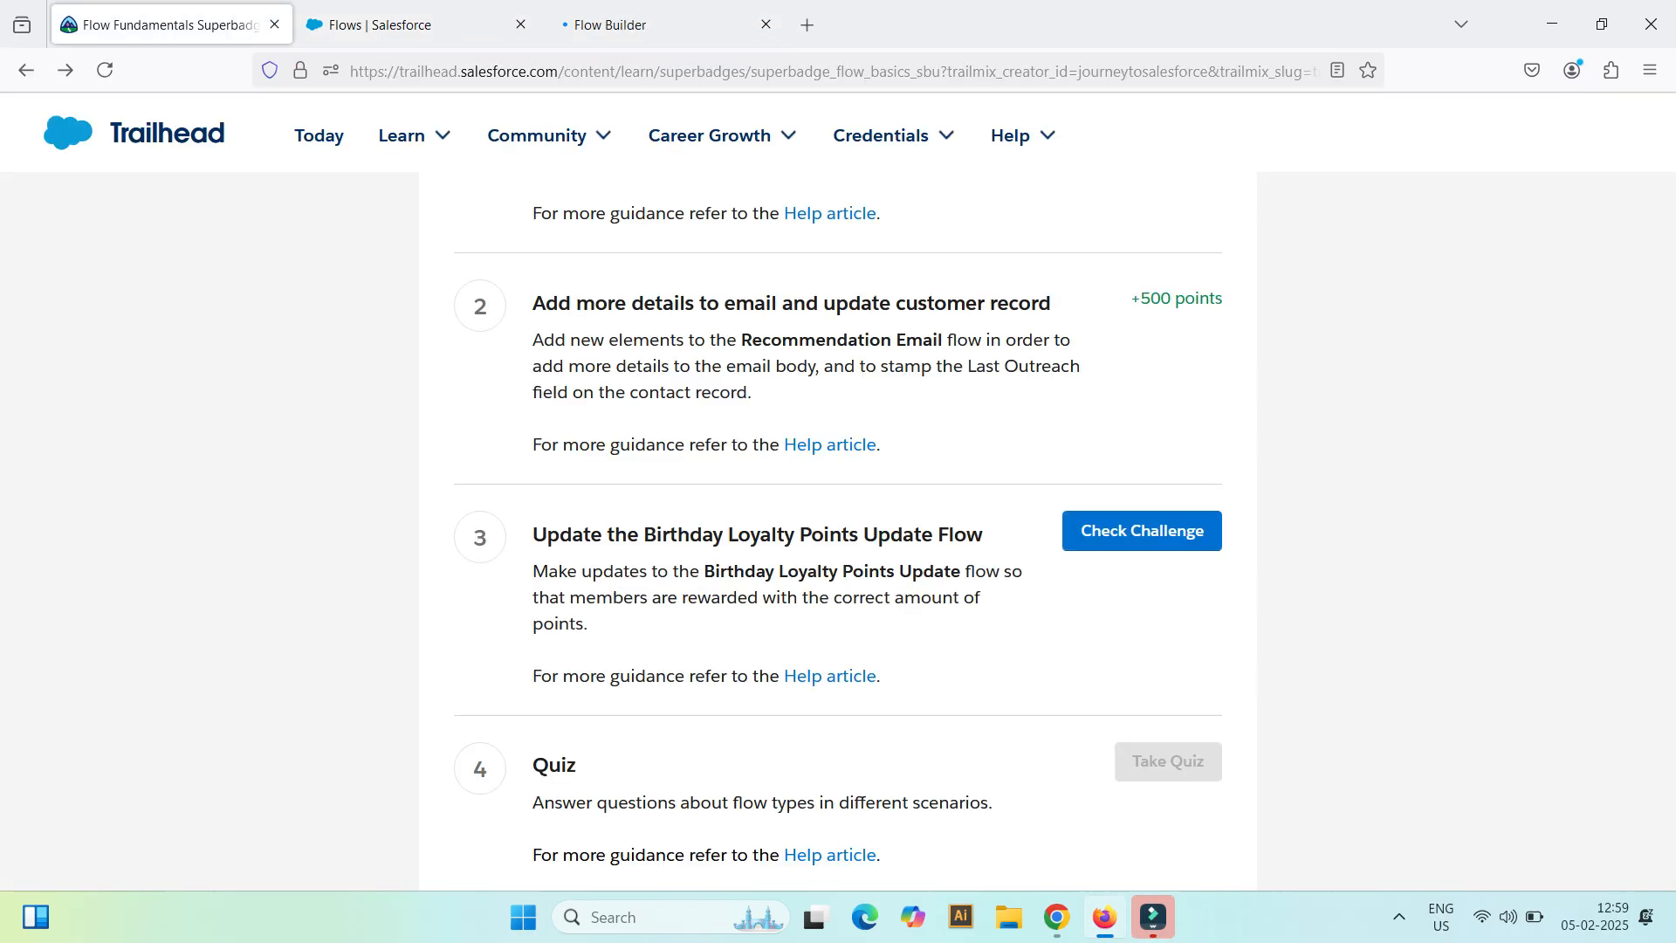
left_click_drag(646, 25, 419, 25)
left_click(175, 24)
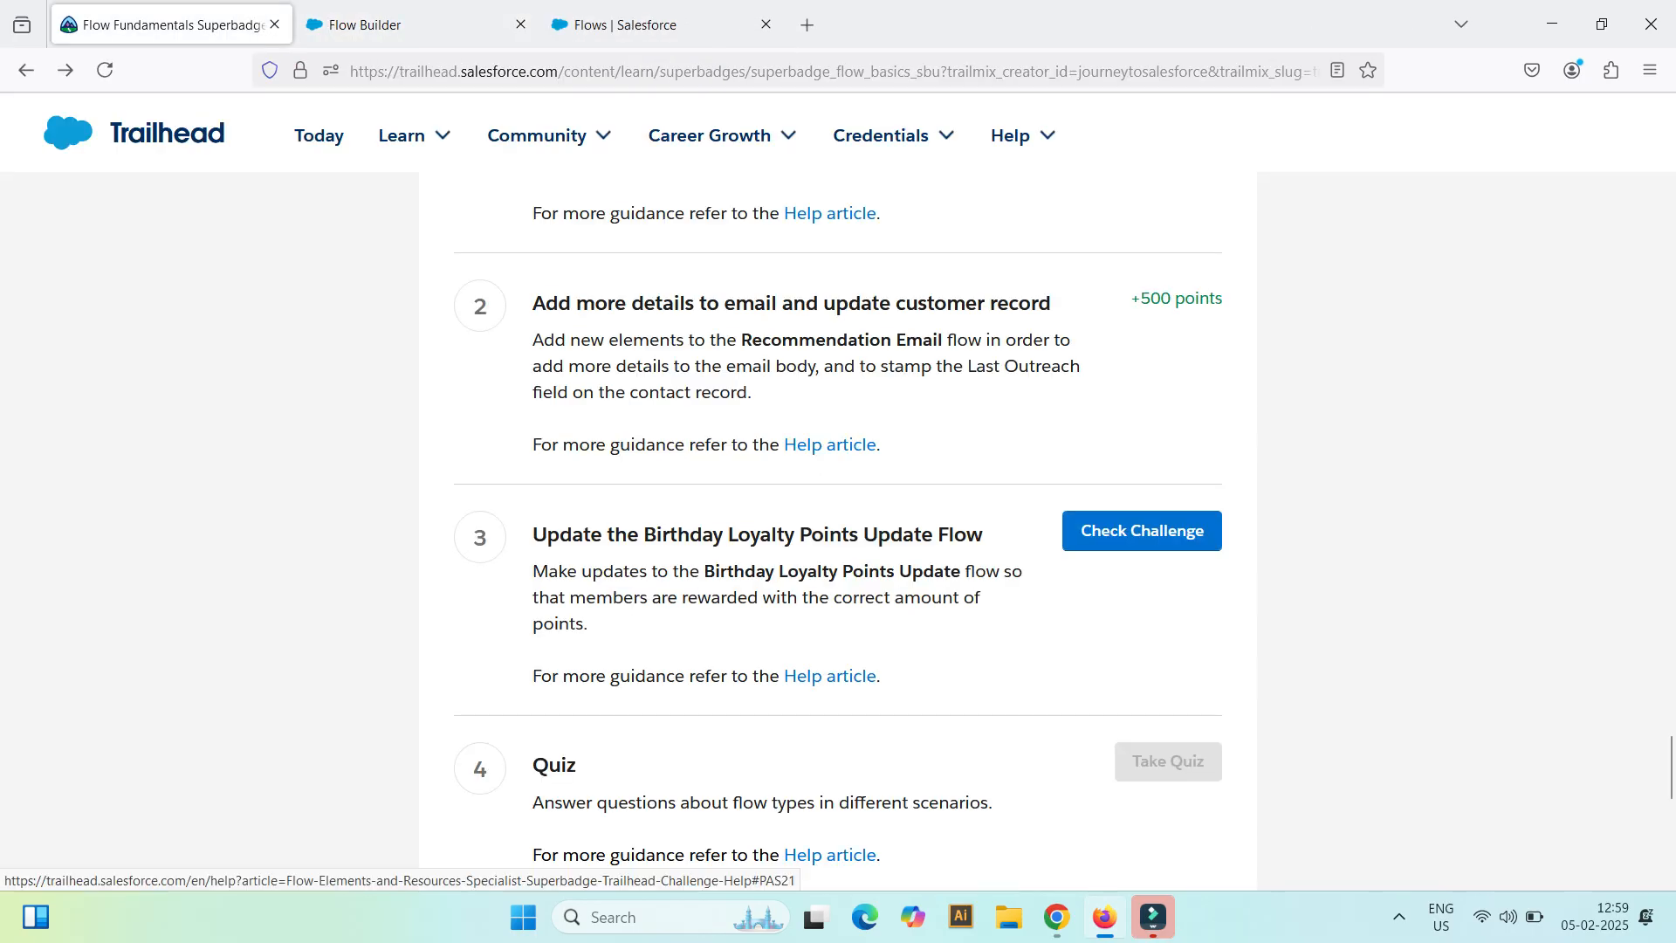
left_click_drag(707, 571, 853, 570)
left_click(410, 25)
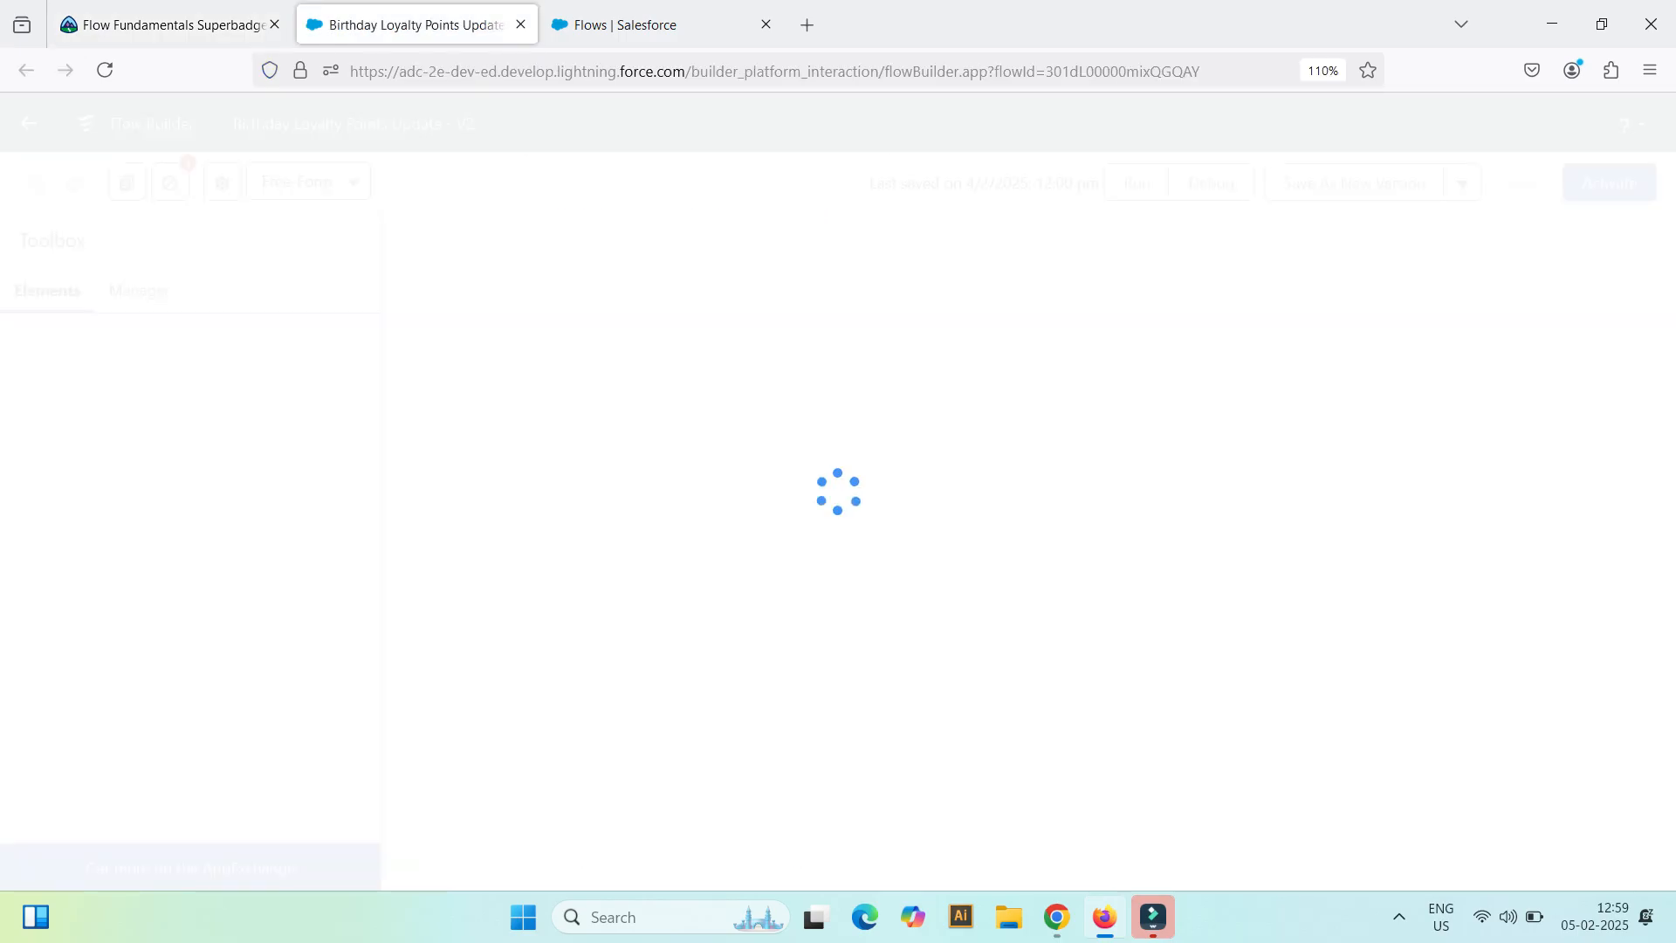
Step: Add an Update Records element to the flow canvas below the Decision and Loop elements and label it Update
scroll(192, 611, "down", 1)
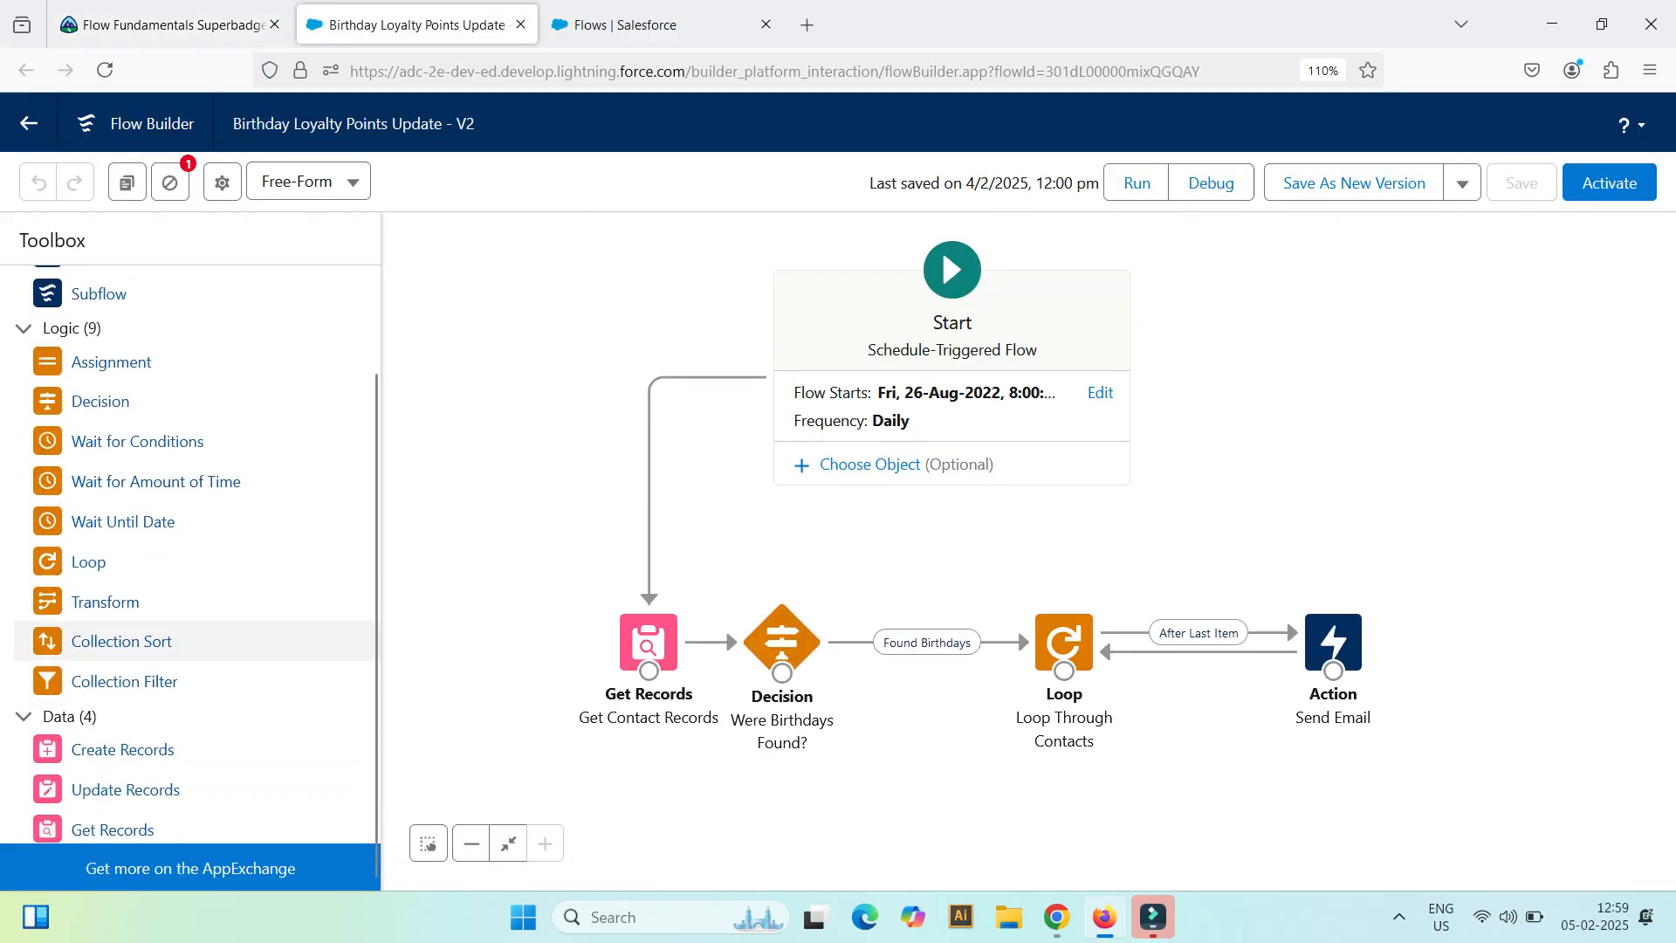
left_click_drag(199, 812, 904, 783)
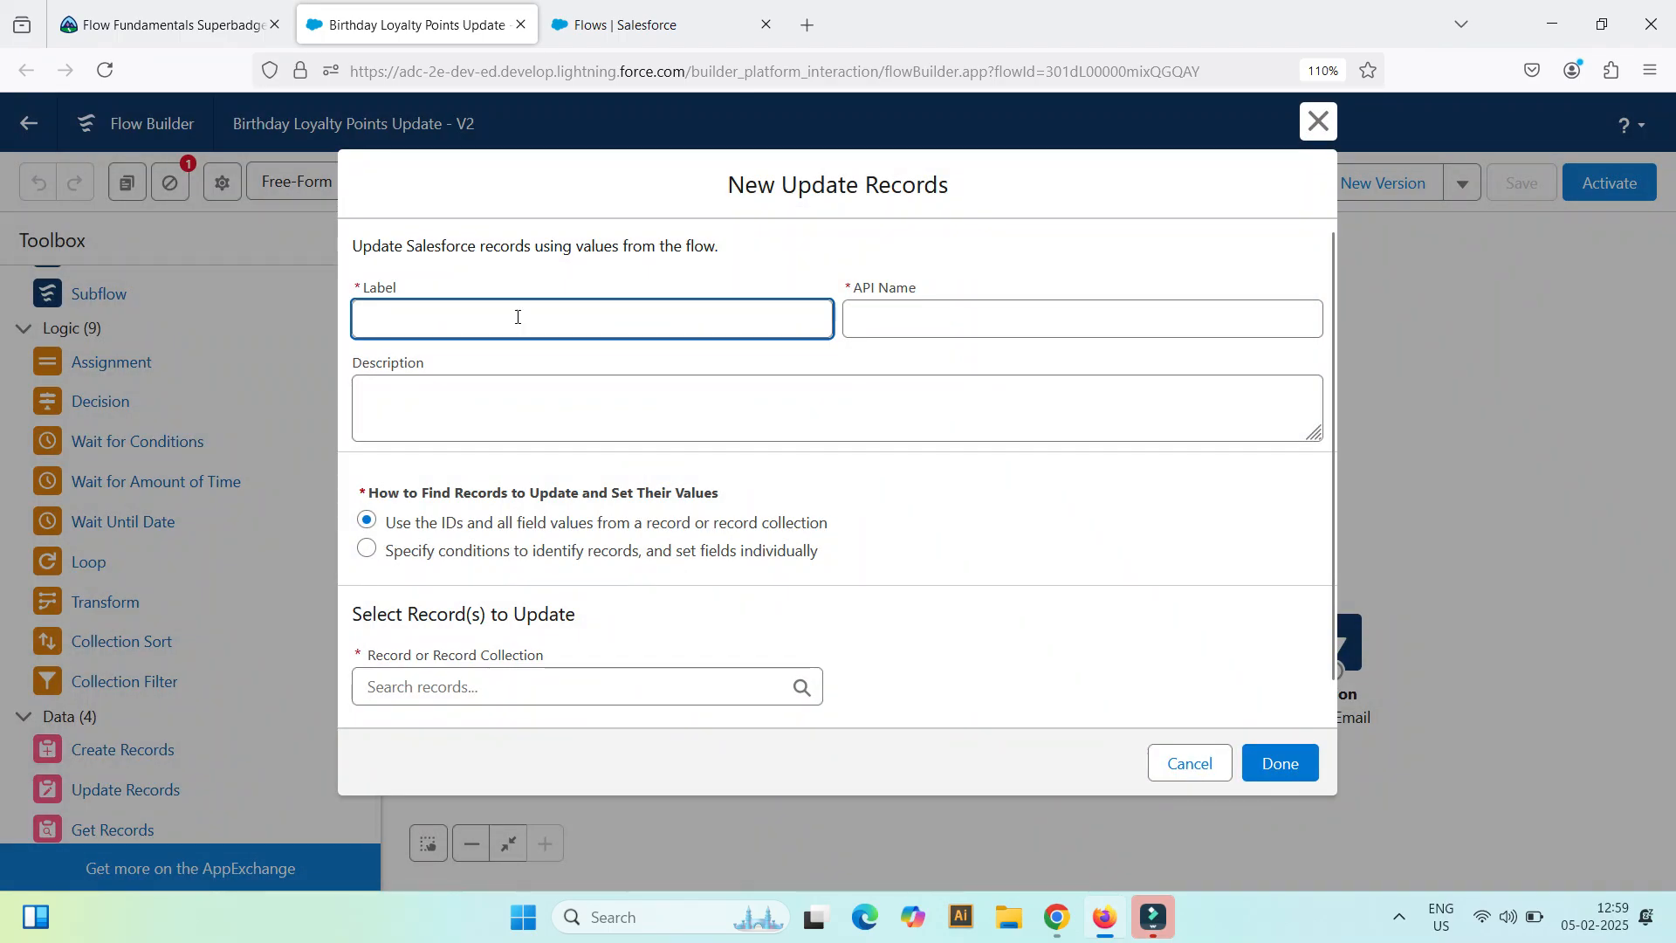
type("Update")
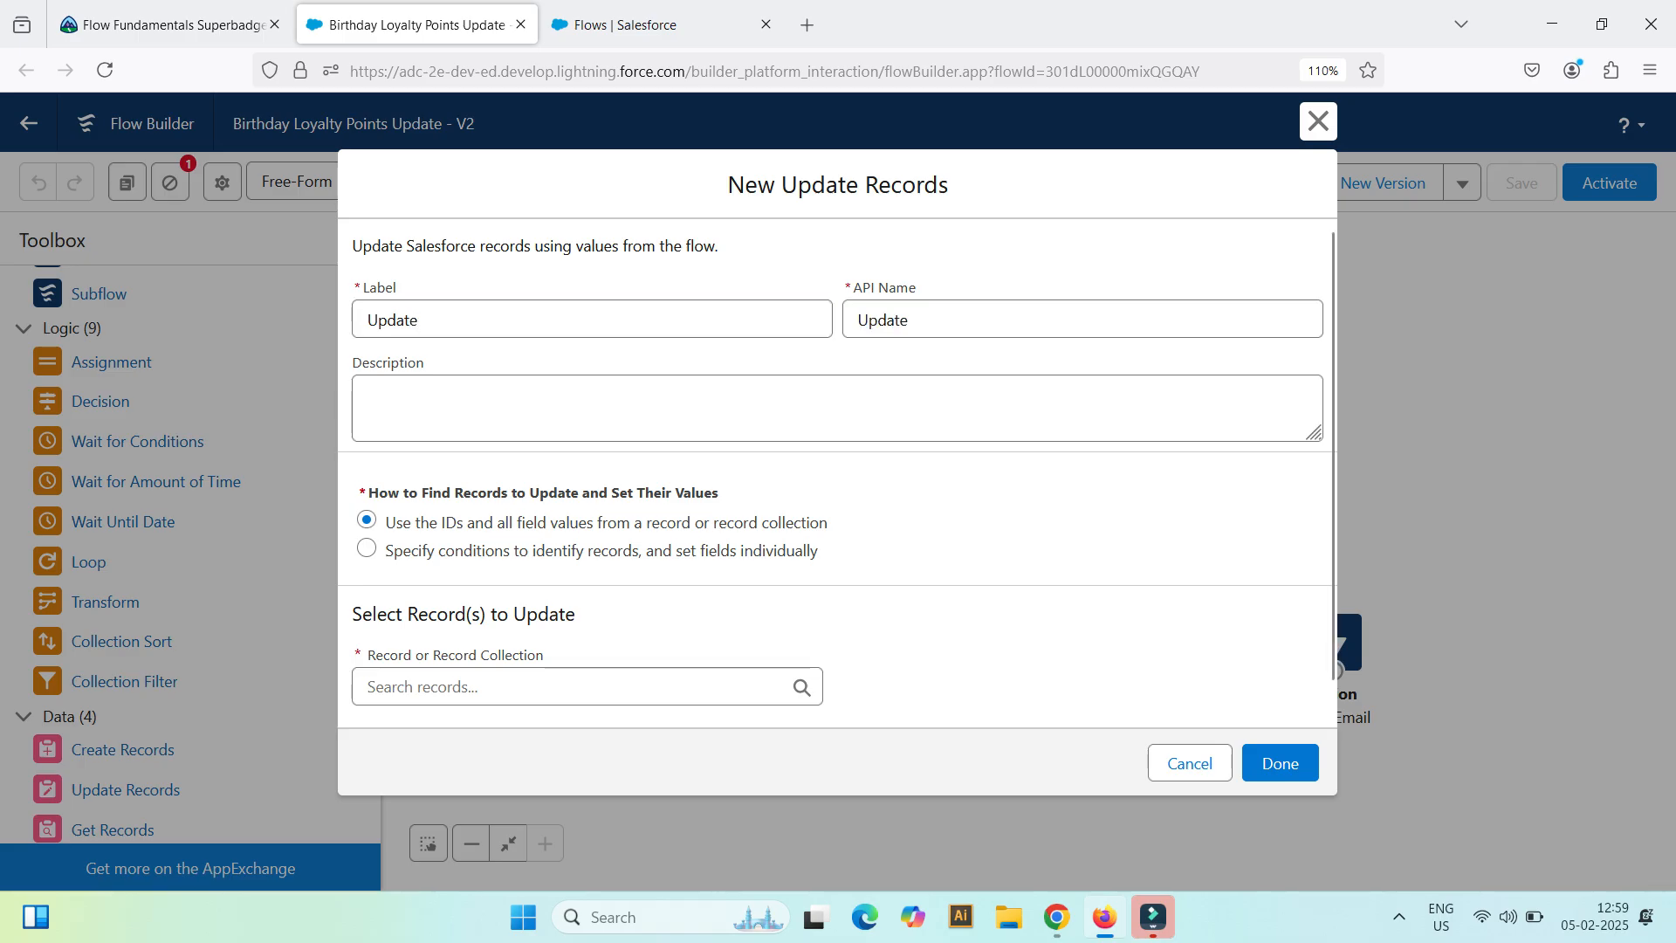
Step: Have the element specify conditions to identify records and set fields individually, with Contact as its object
left_click(366, 551)
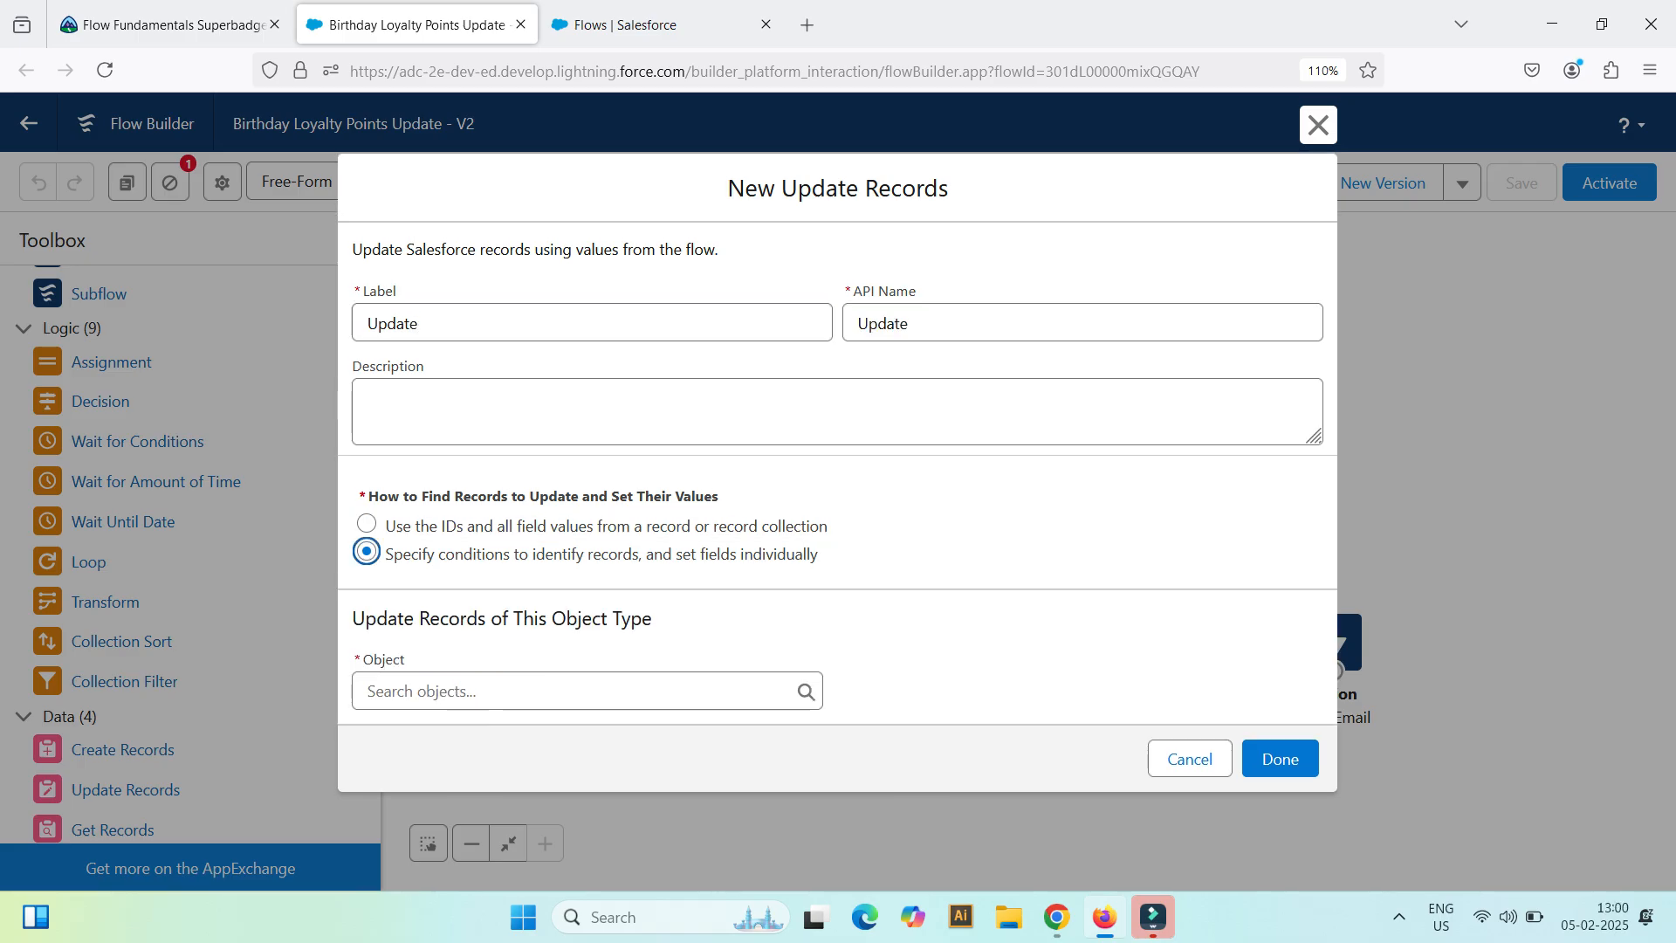
left_click(561, 689)
type("cont")
left_click(436, 540)
Step: Choose Loyalty_Points__c as the field of the contact filter condition
scroll(611, 524, "down", 5)
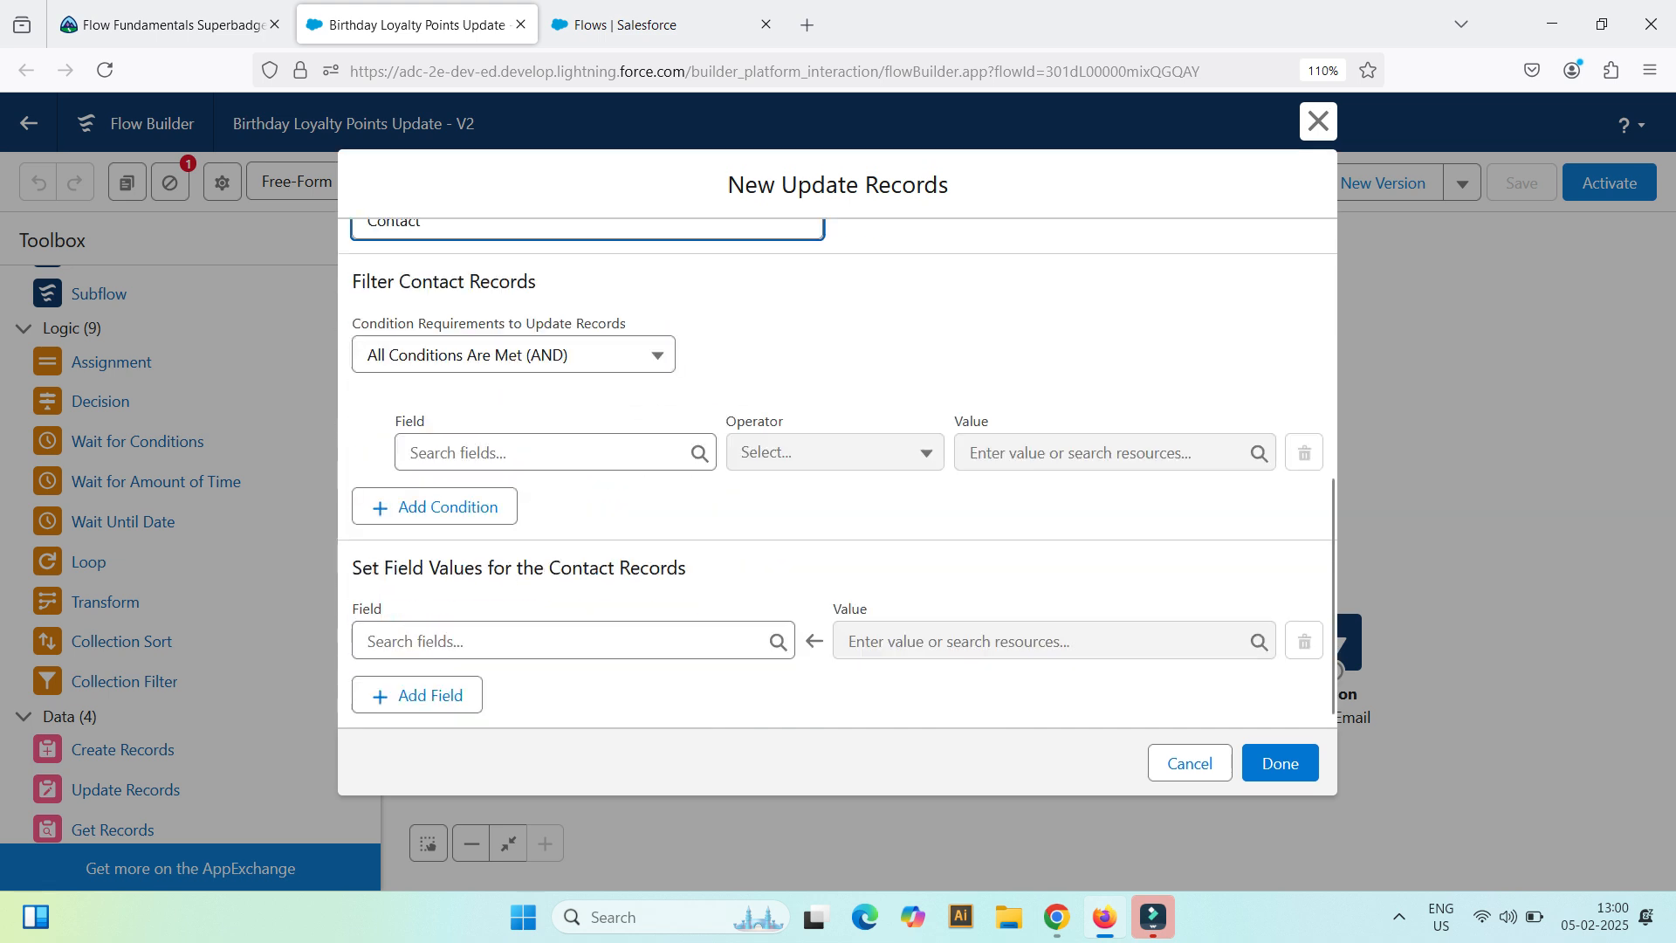
left_click(650, 454)
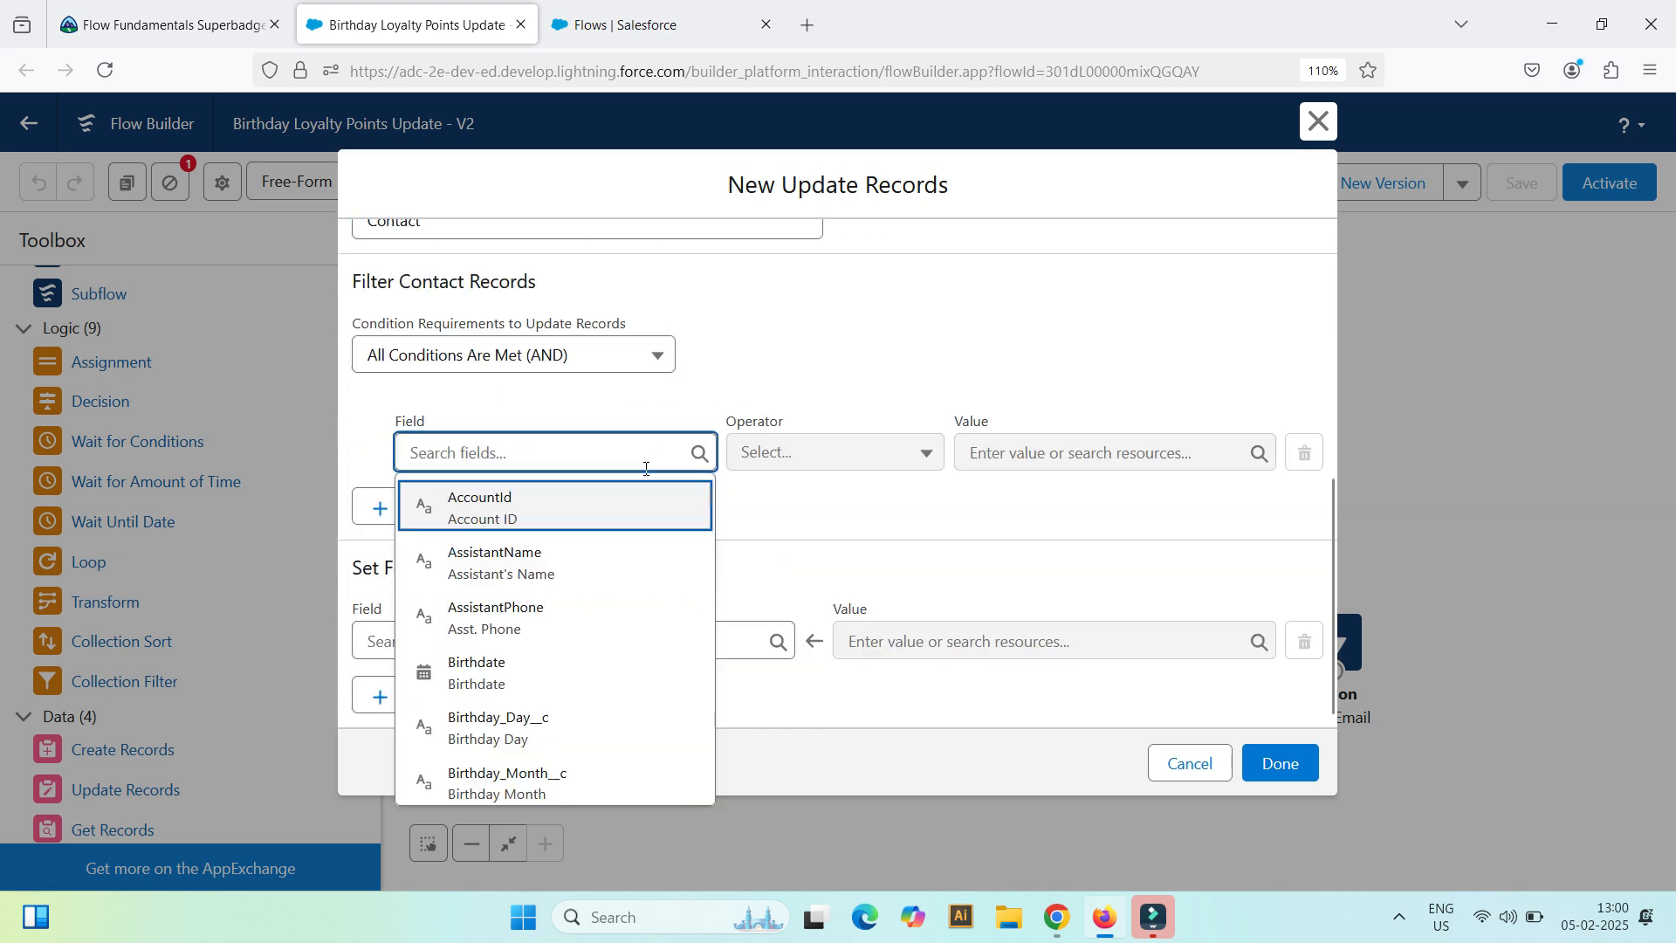
type("lo")
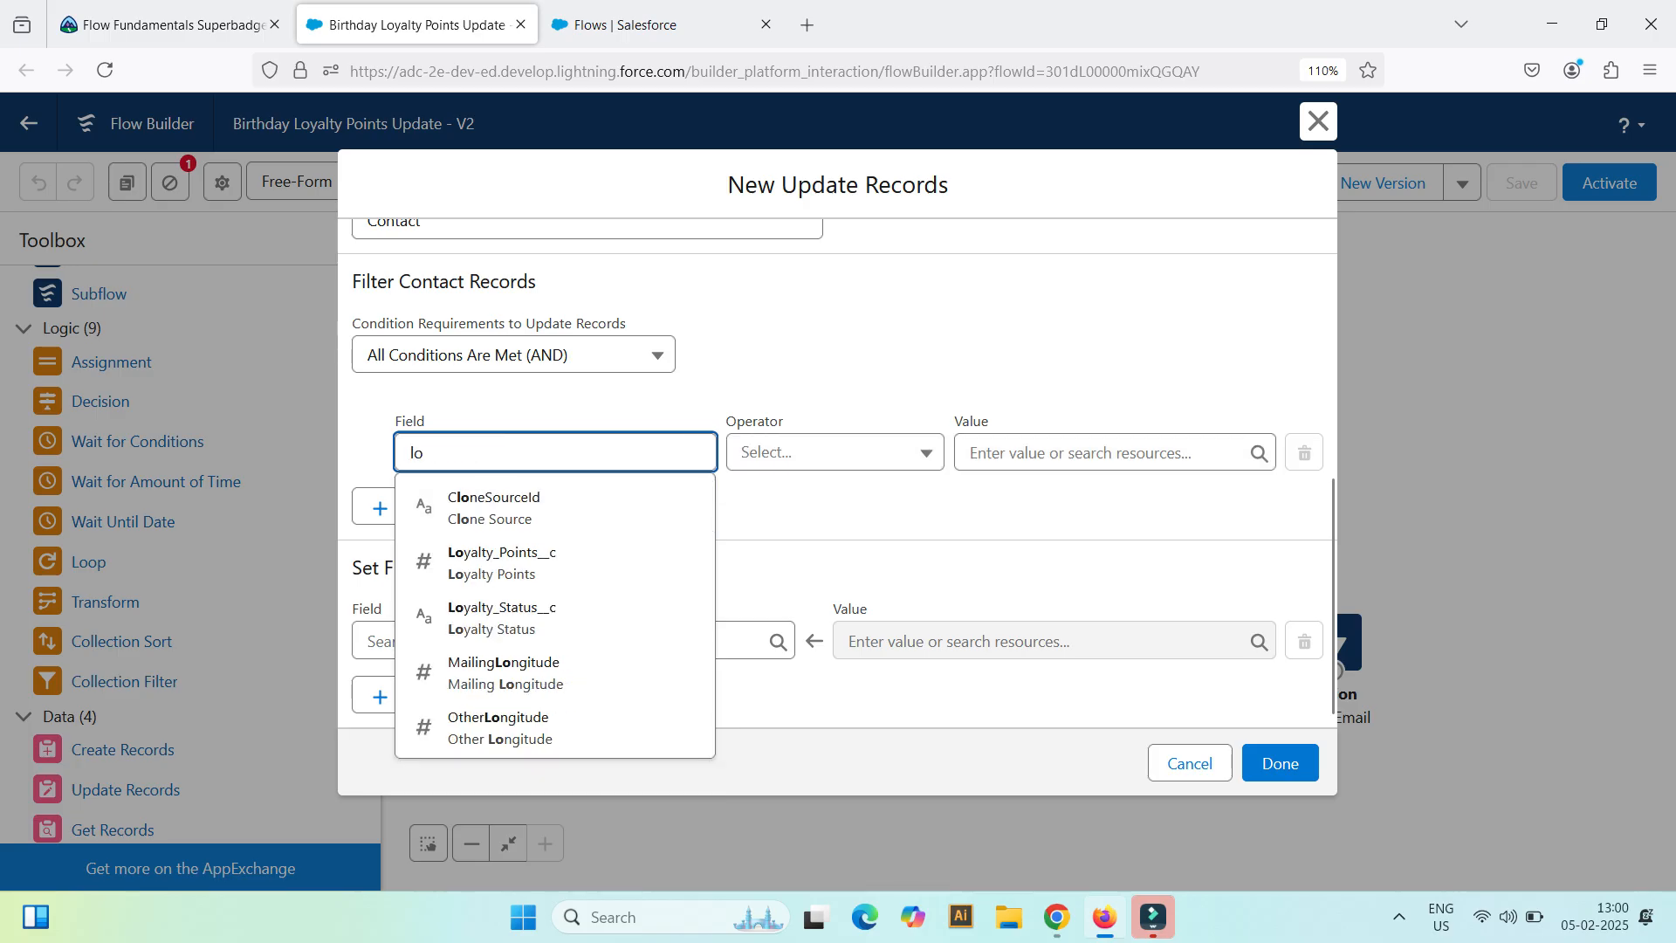
type("y")
key("Down")
key("Return")
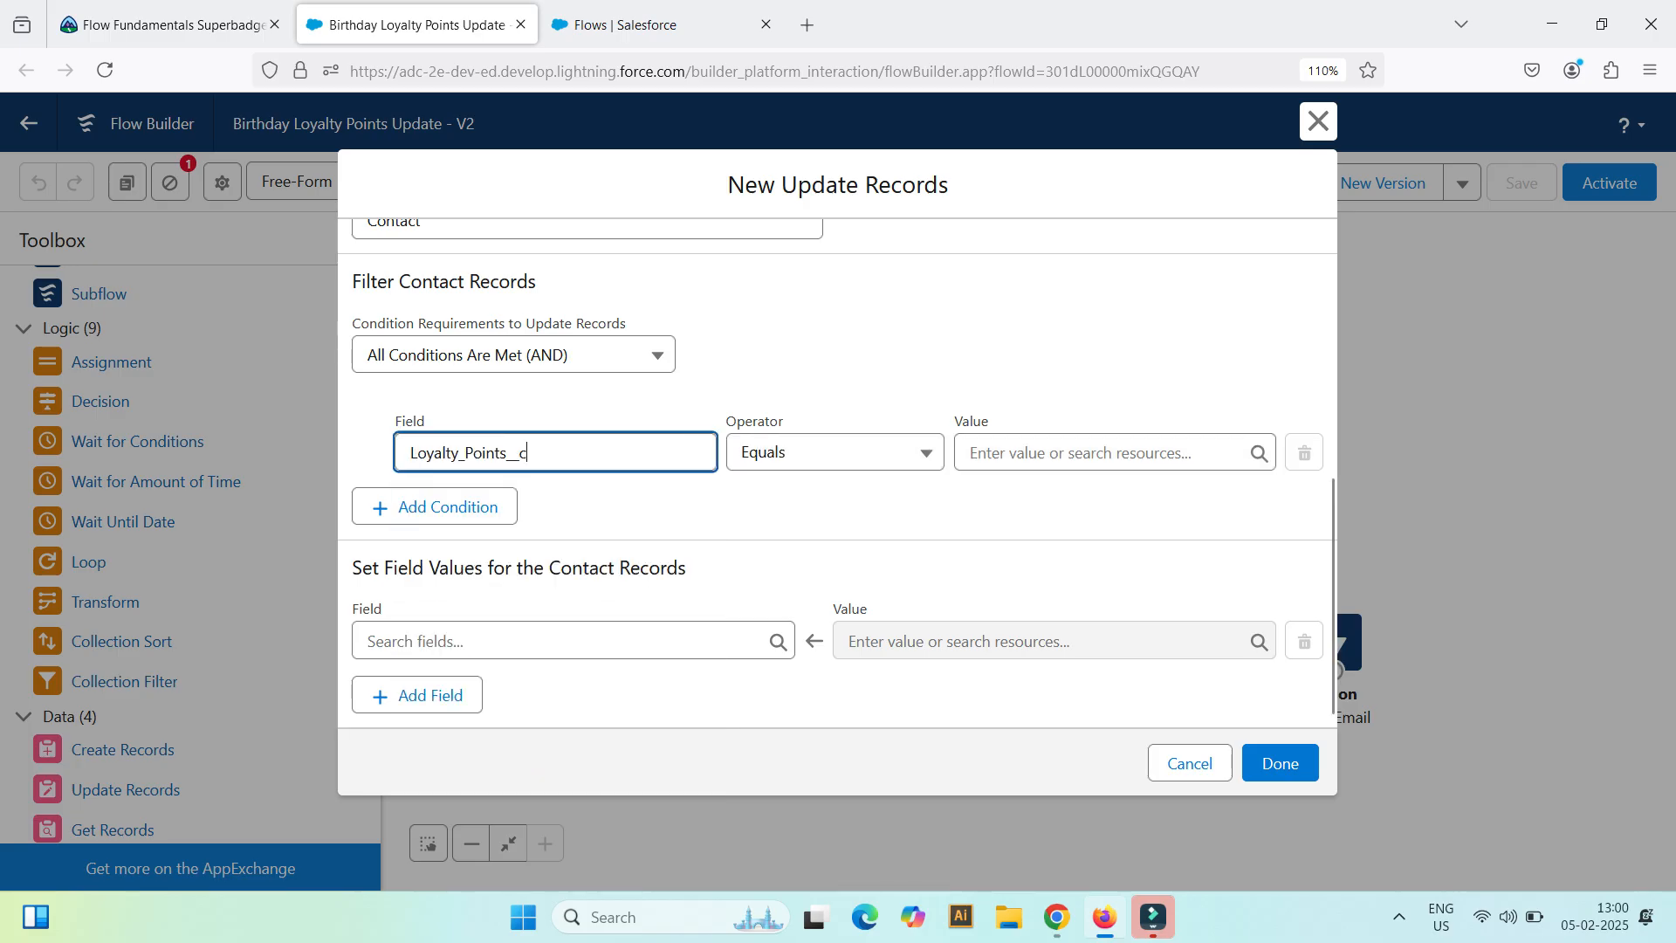
Step: Start a new Formula resource for the condition's value, with API name Points and data type Number
left_click(1041, 451)
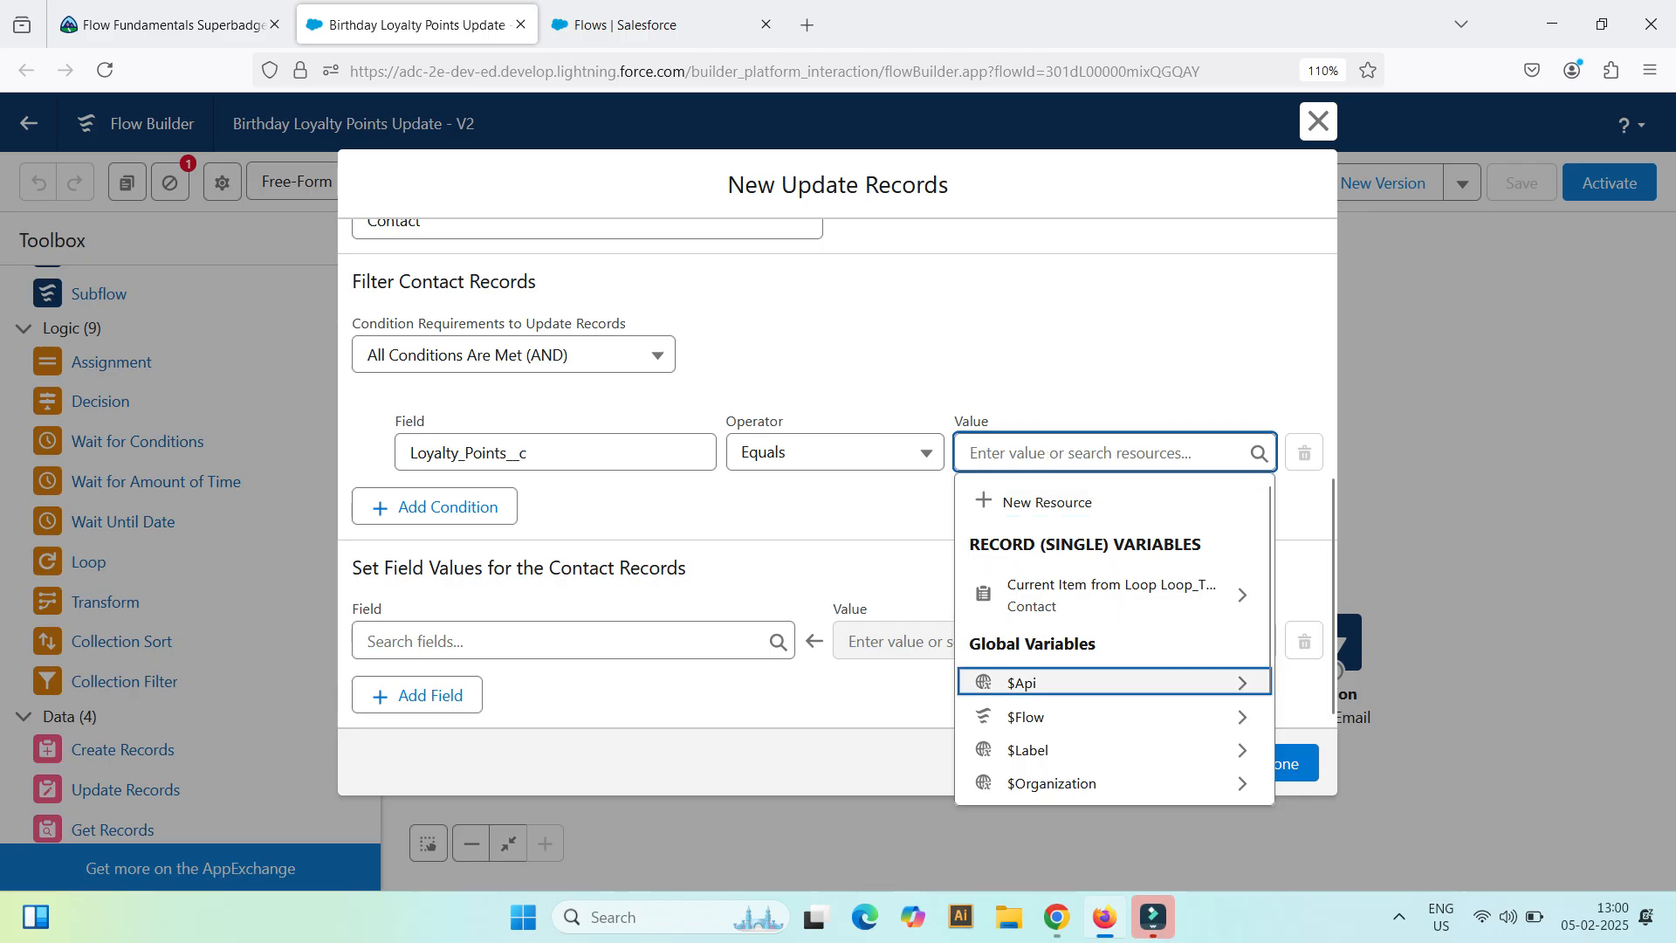
left_click(1048, 501)
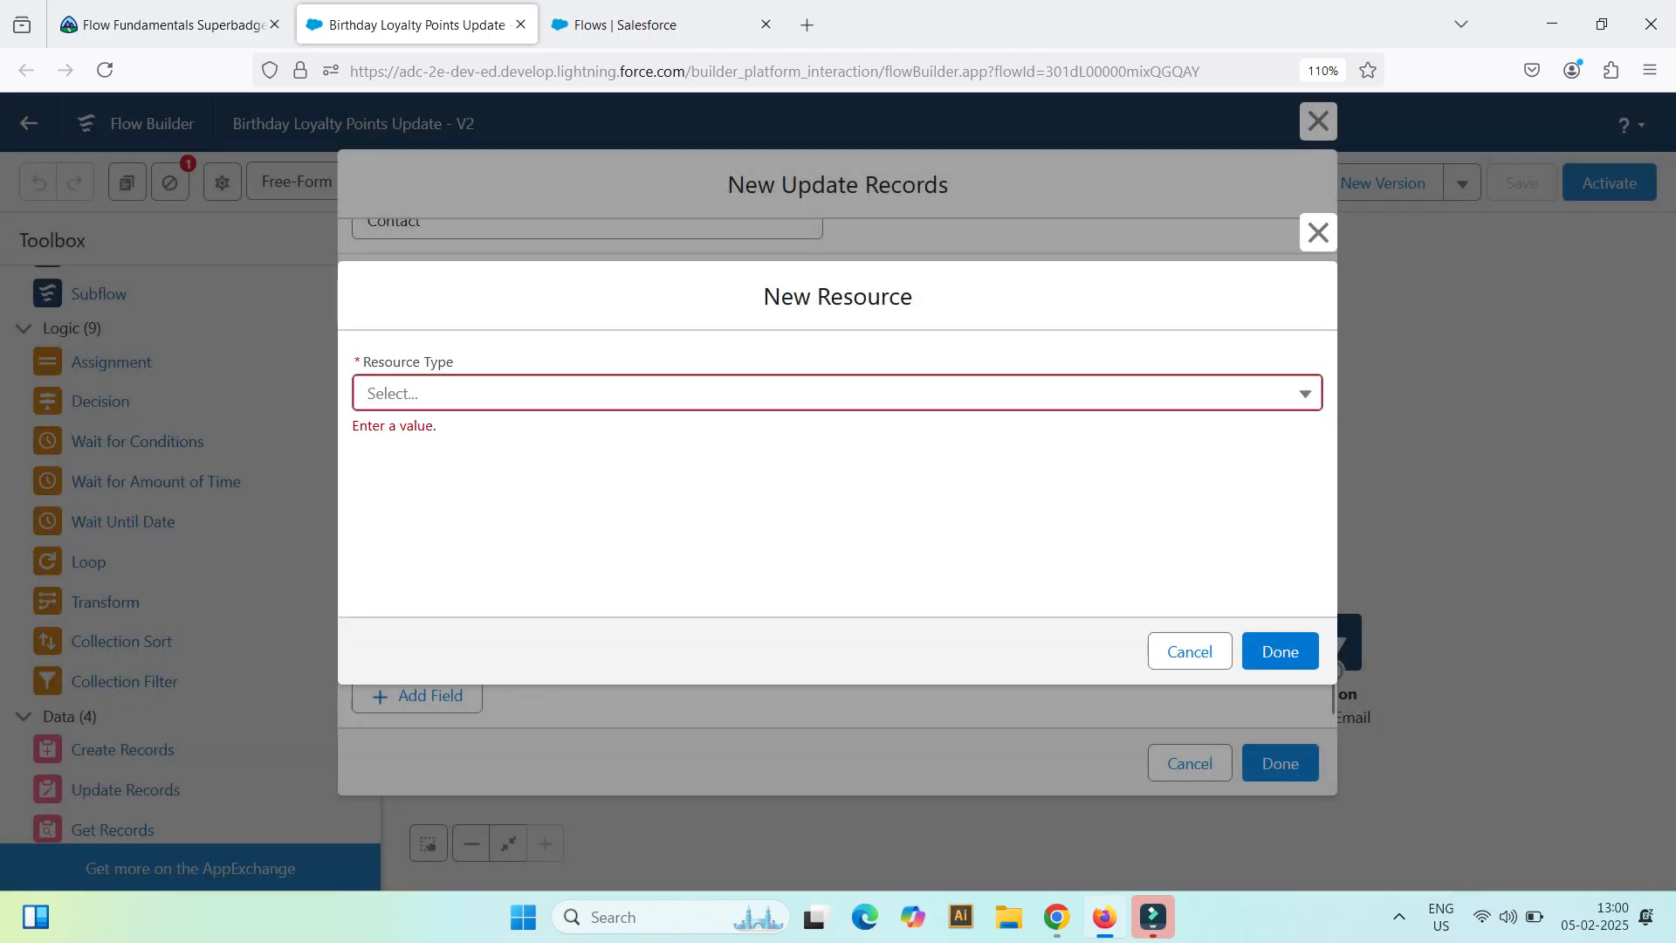
left_click(838, 393)
key("Return")
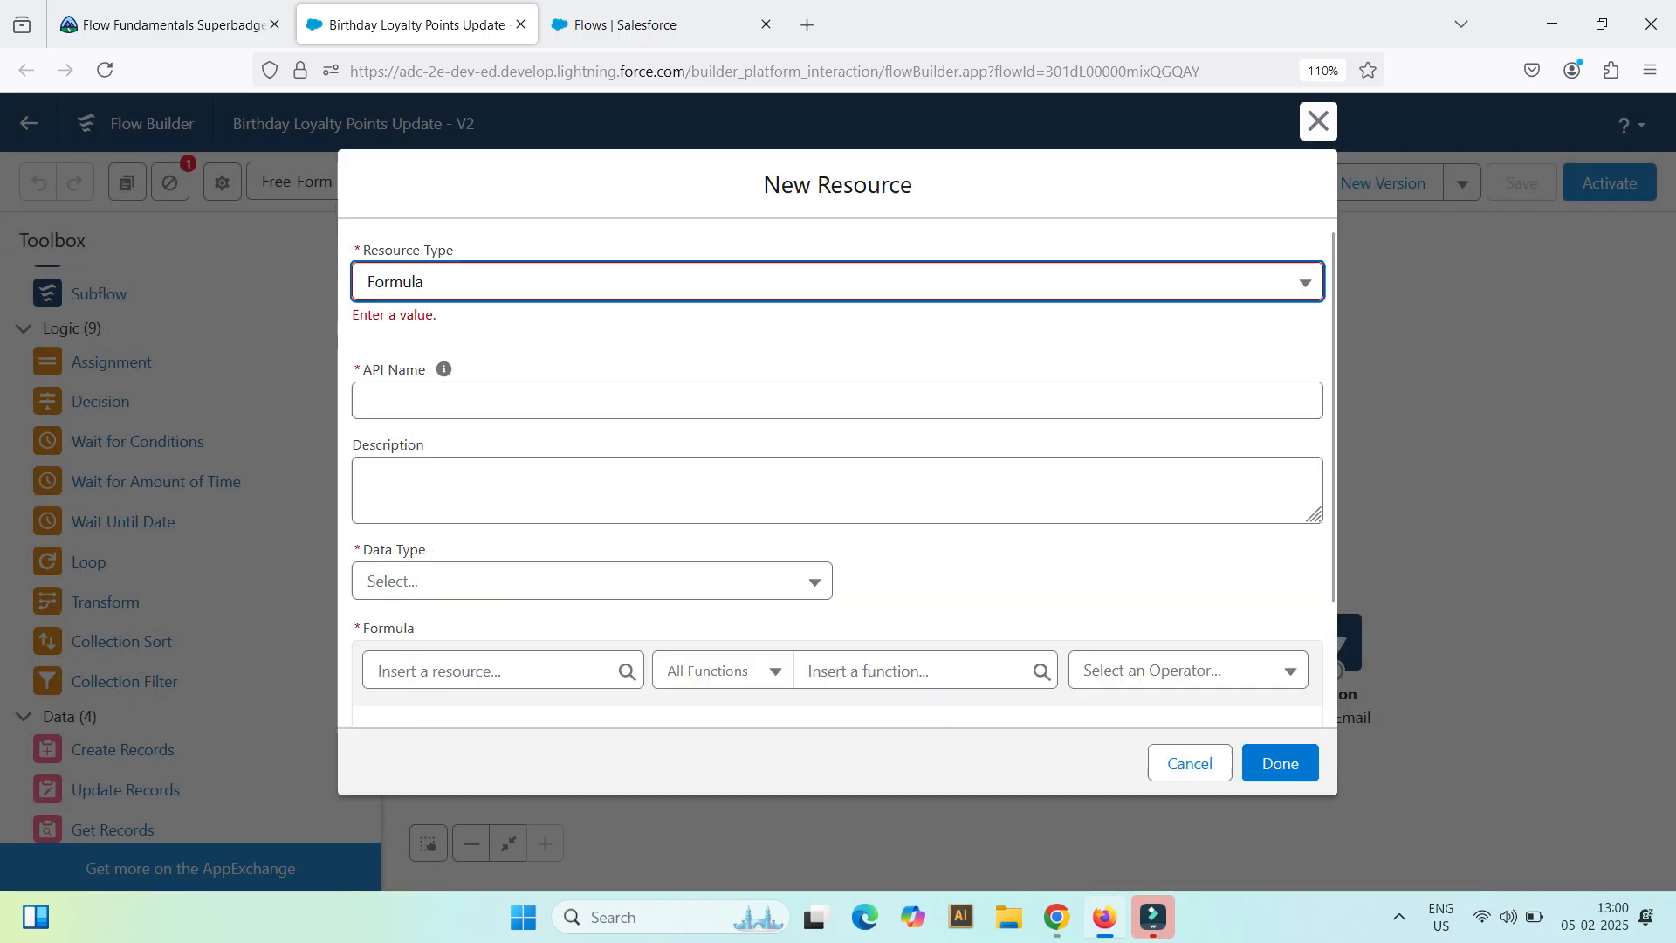
left_click(492, 402)
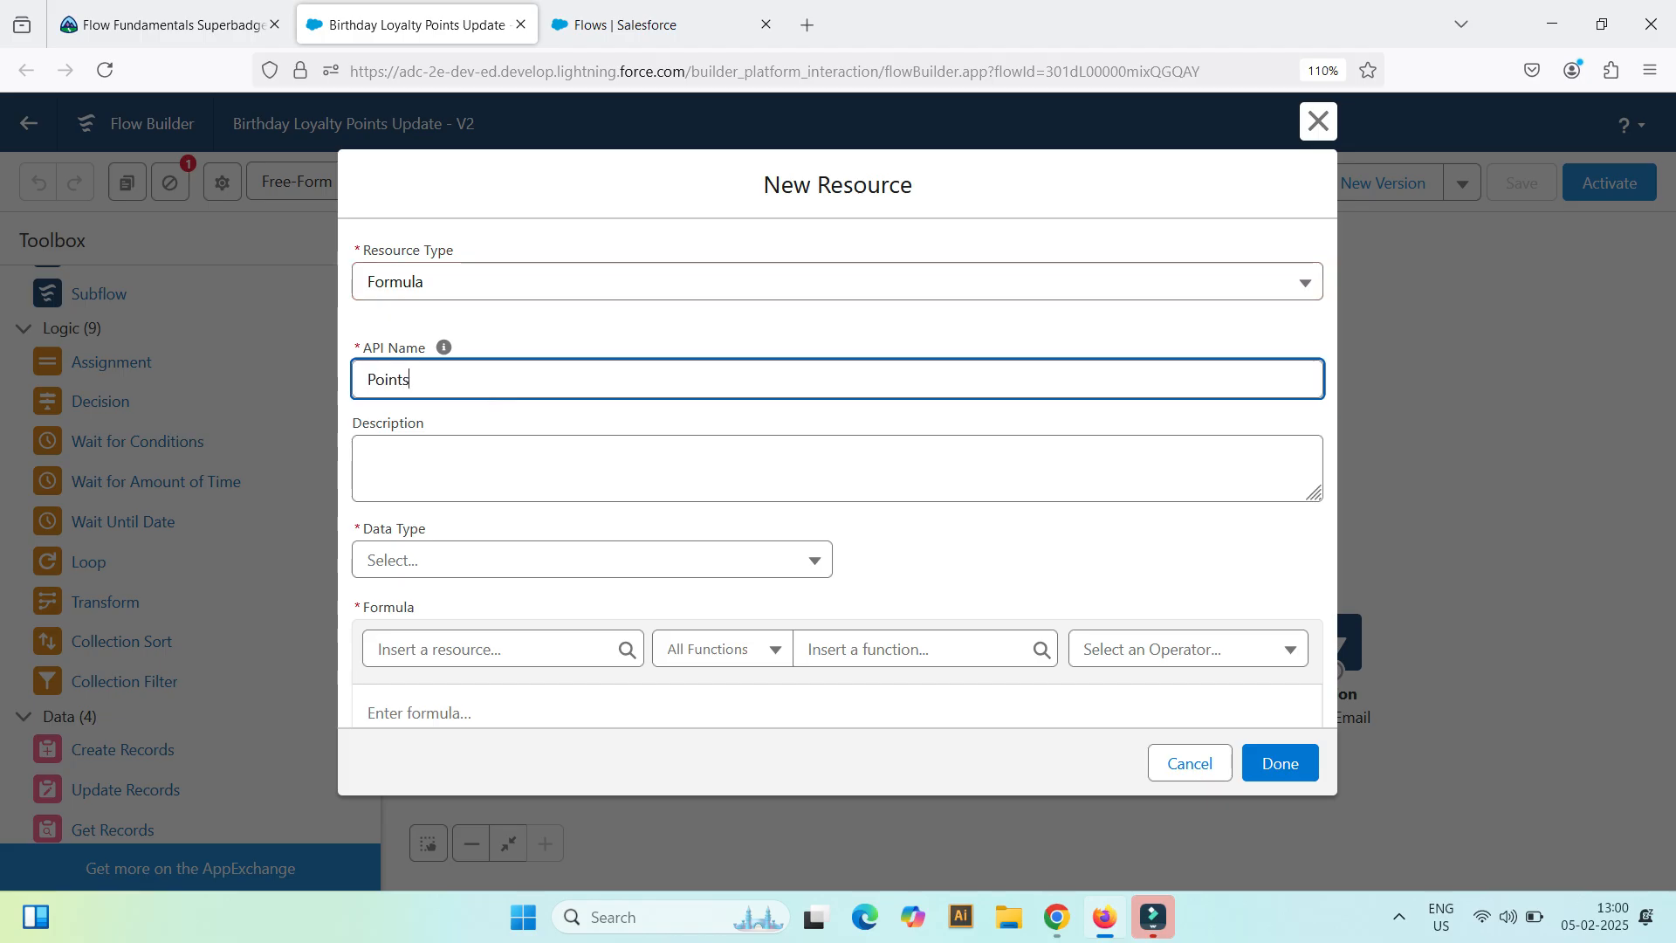
left_click(541, 561)
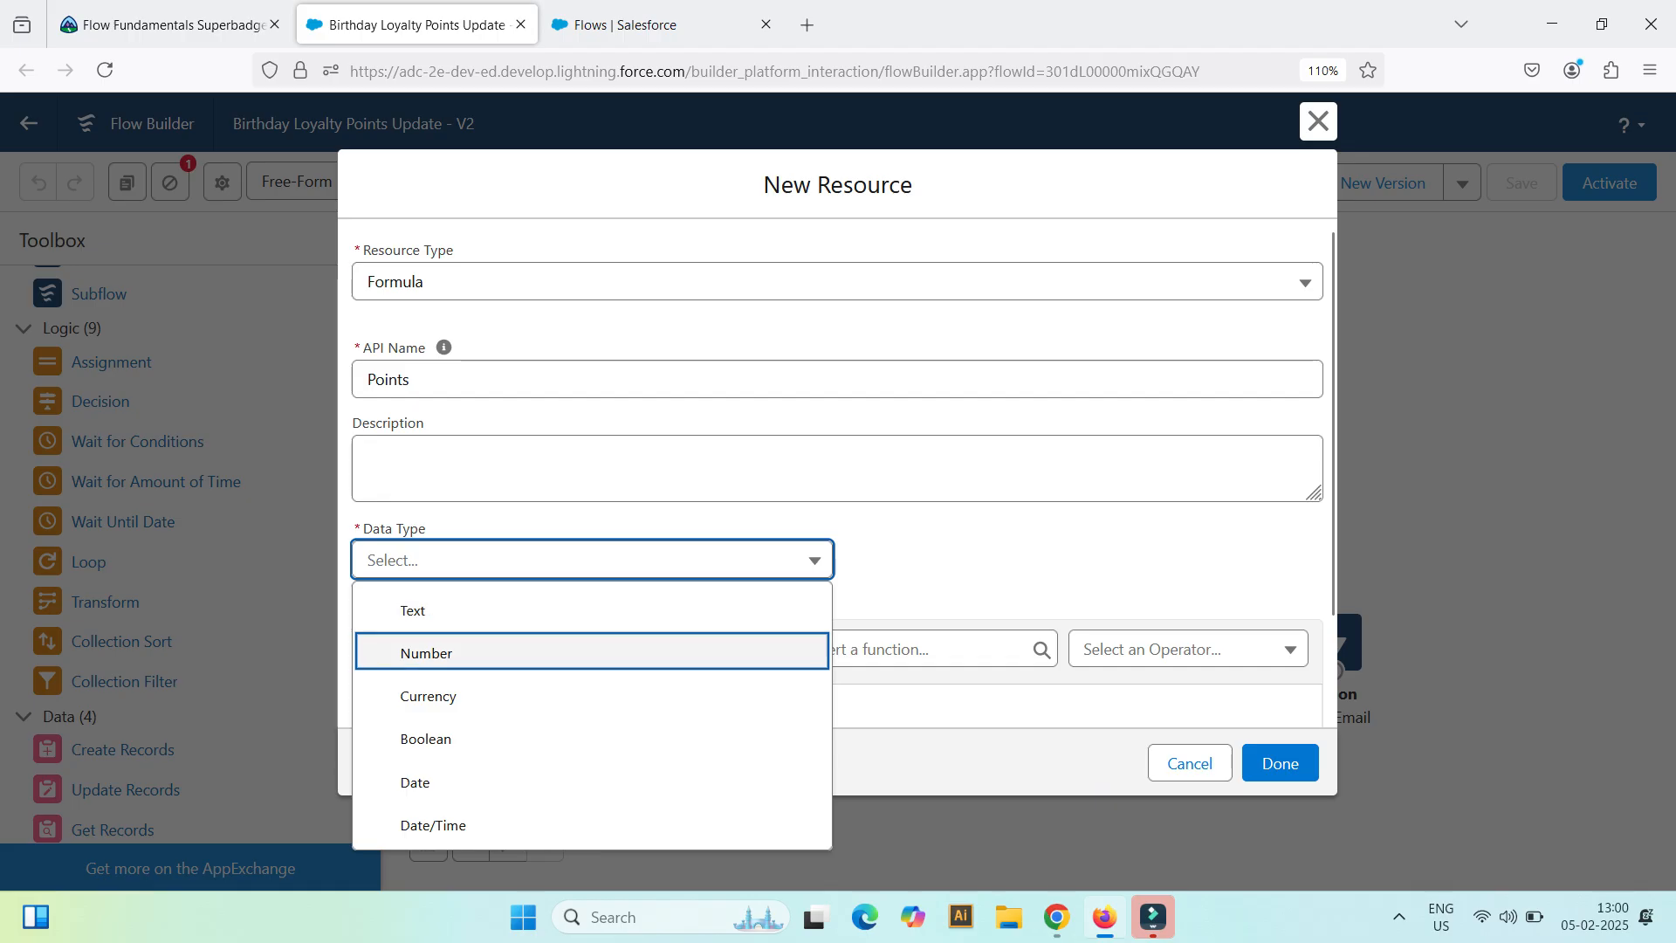
left_click(489, 652)
scroll(524, 611, "down", 1)
Step: Copy the Case loyalty points logic from the Trailhead instructions into the formula of the Points resource
left_click(568, 611)
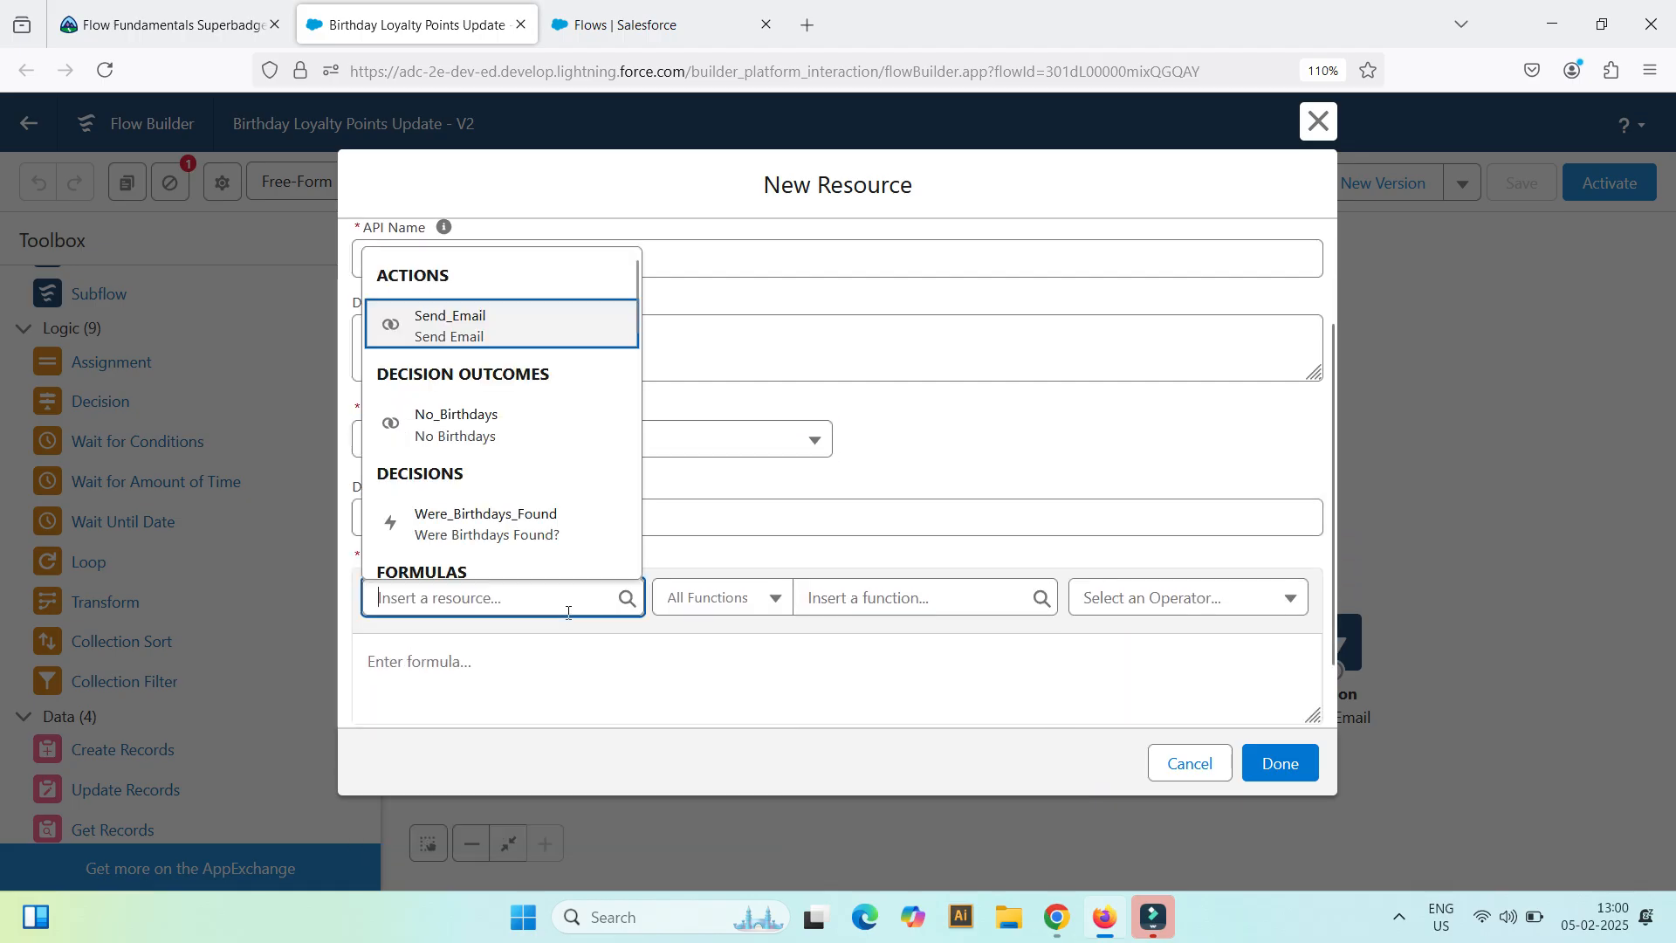
left_click(569, 647)
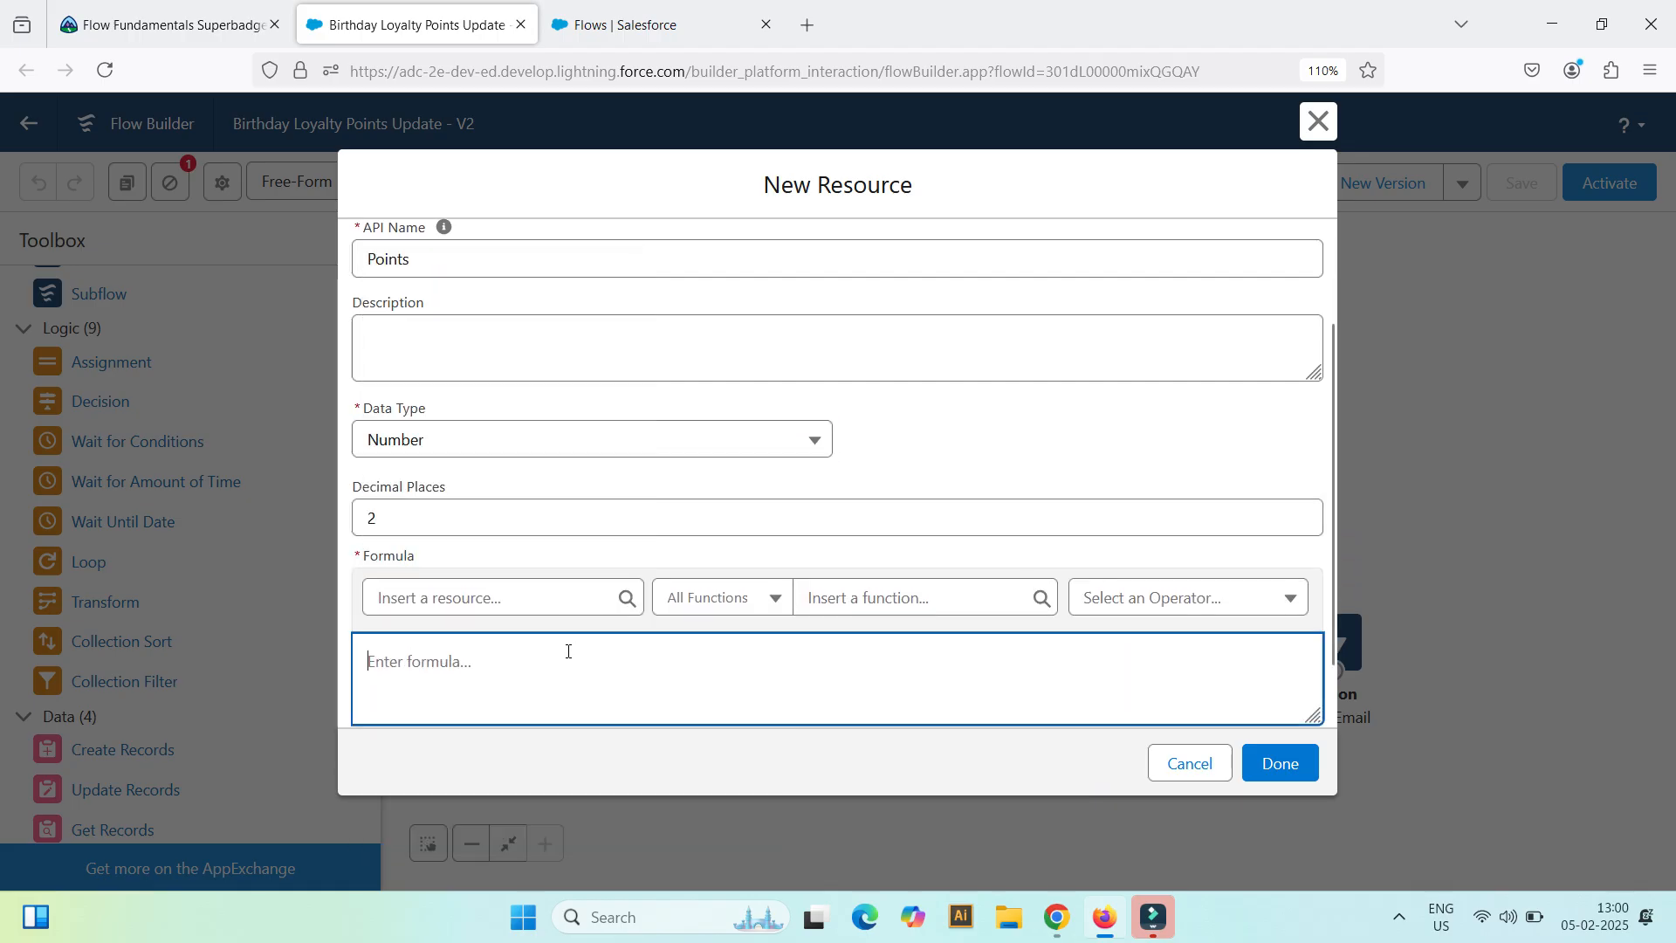
left_click(166, 24)
scroll(818, 496, "up", 15)
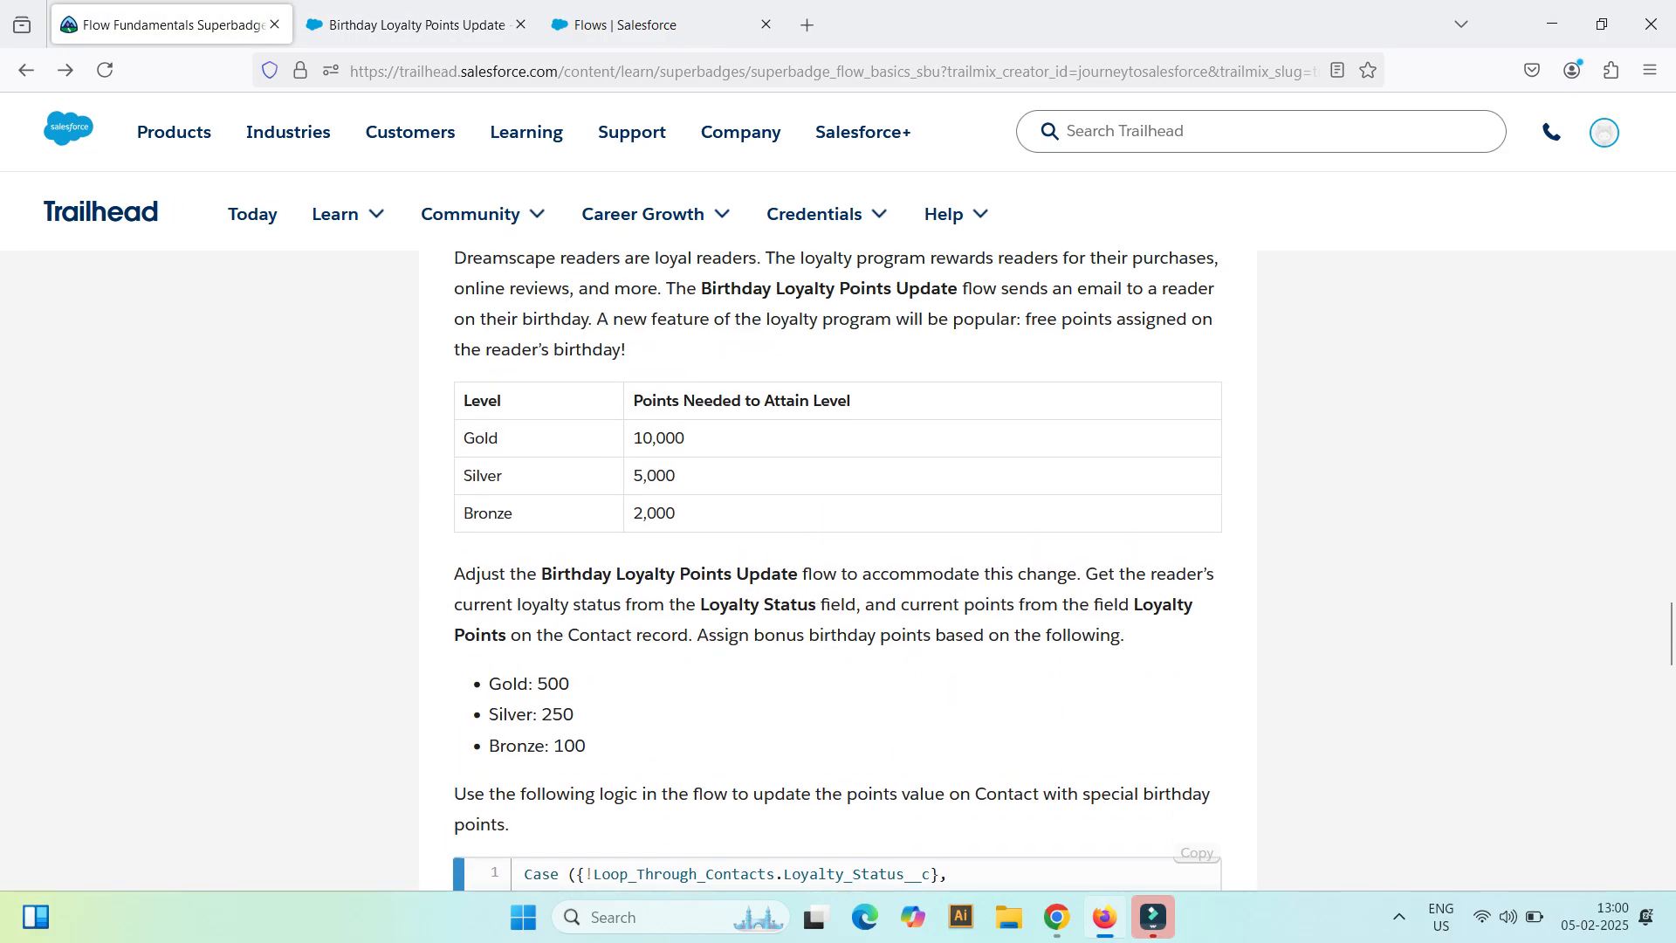
scroll(819, 496, "up", 5)
scroll(838, 568, "up", 3)
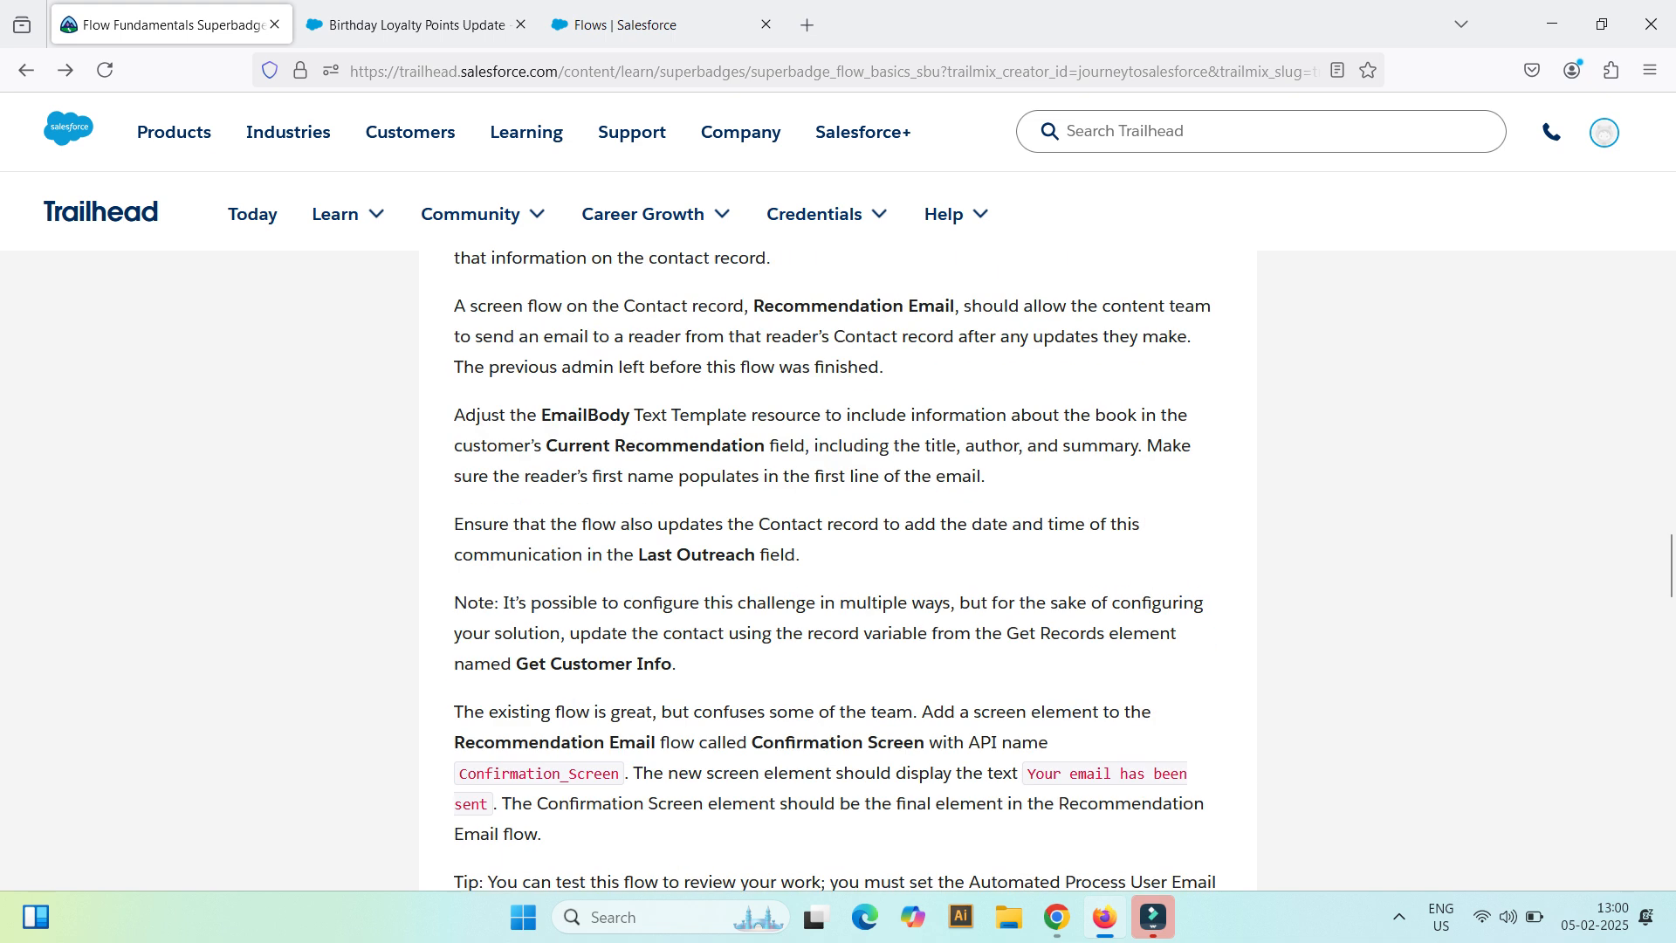
scroll(838, 568, "down", 7)
scroll(837, 567, "down", 3)
scroll(838, 567, "down", 4)
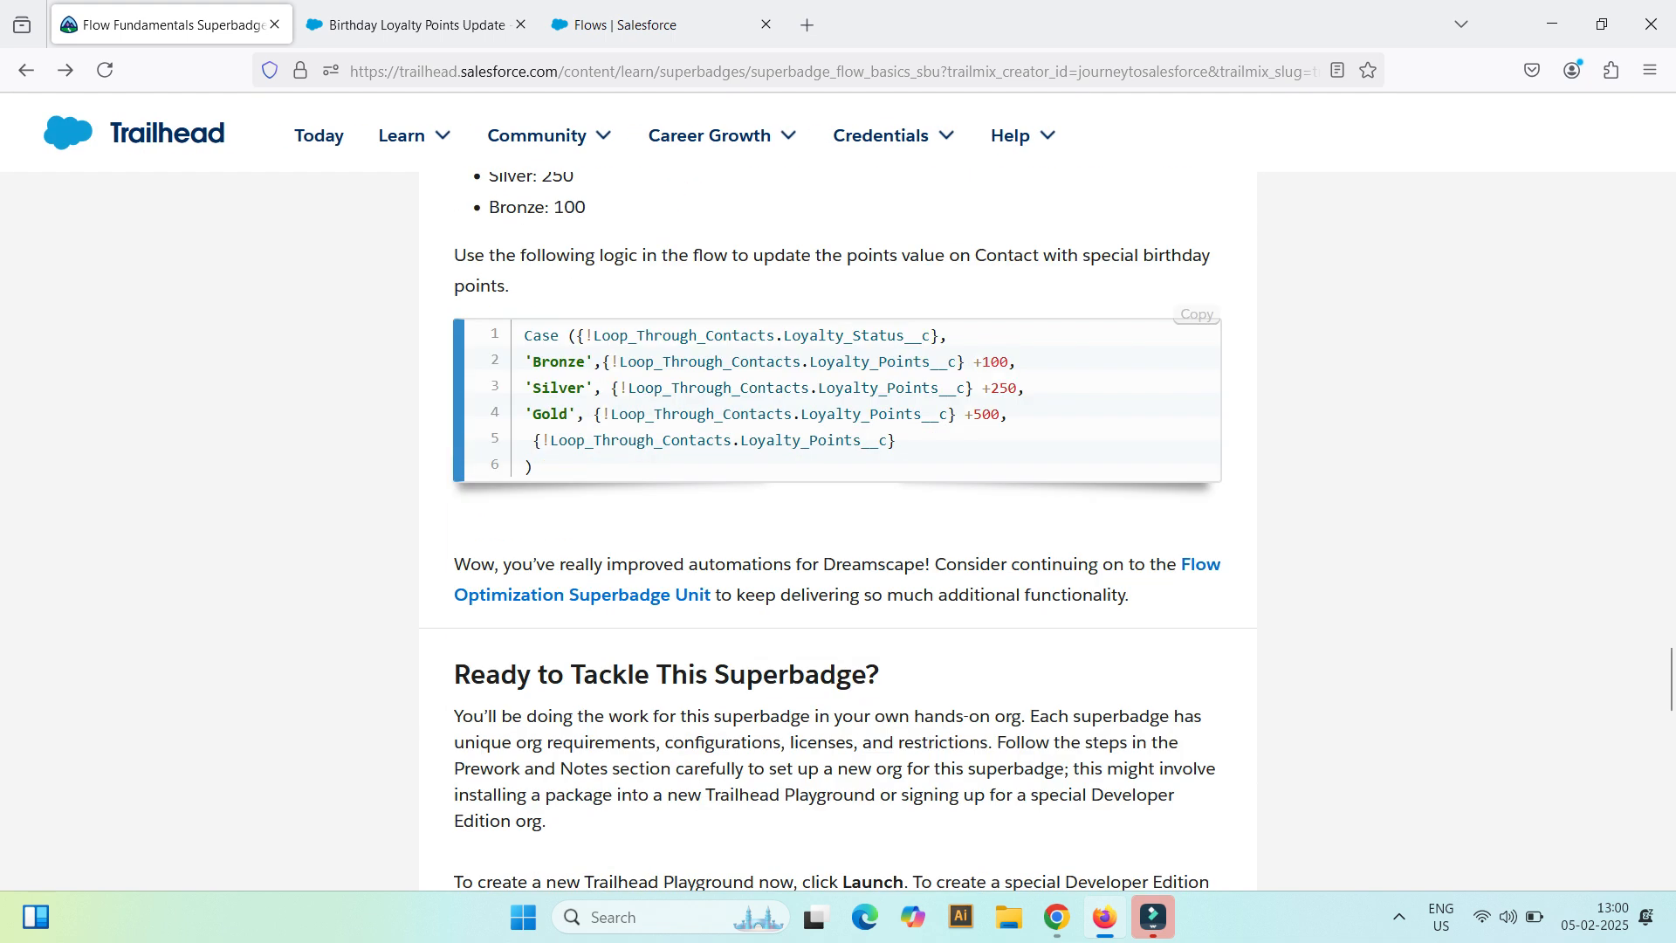
left_click(1196, 315)
left_click(410, 24)
key("ctrl+v")
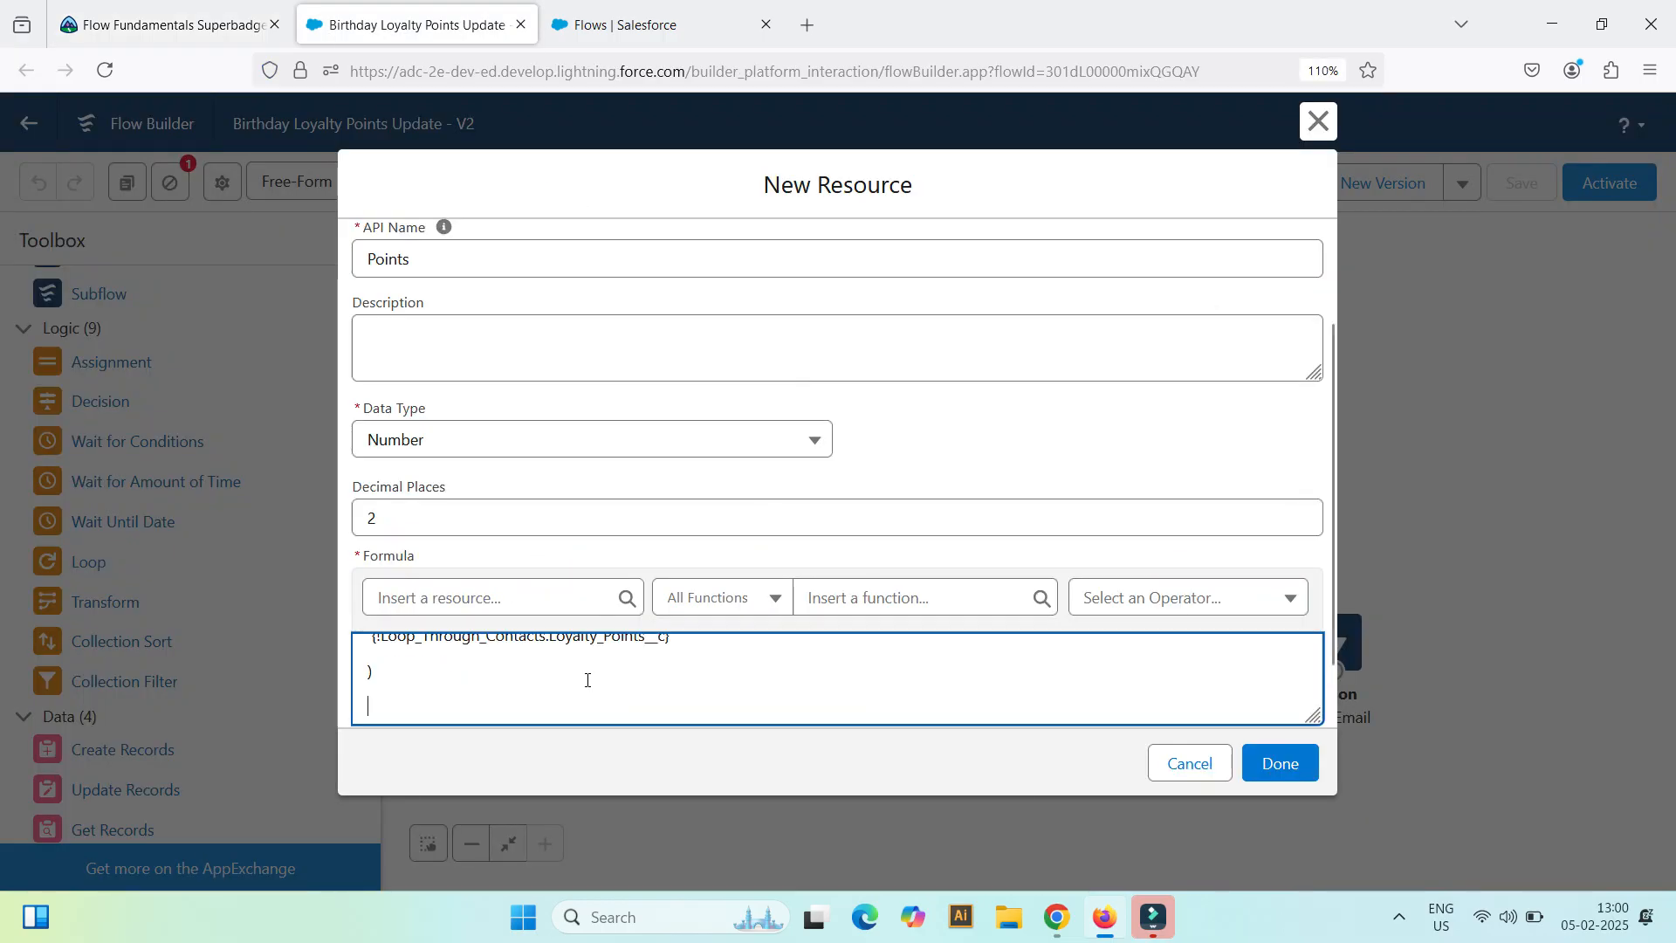
scroll(737, 666, "up", 5)
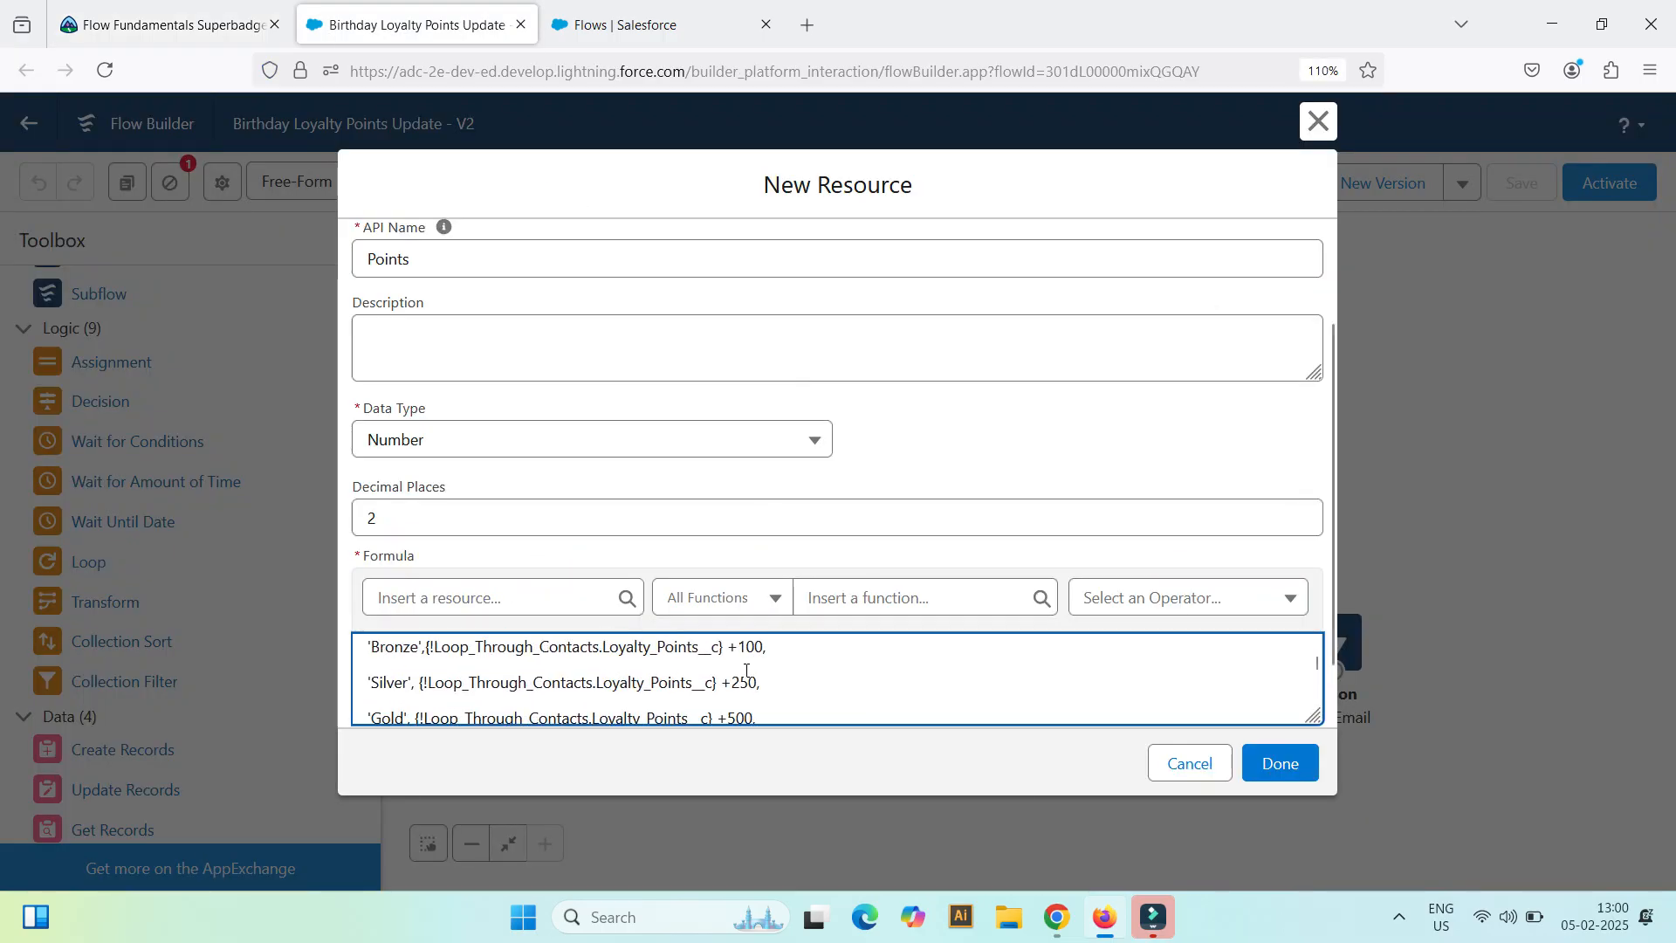
left_click(747, 662)
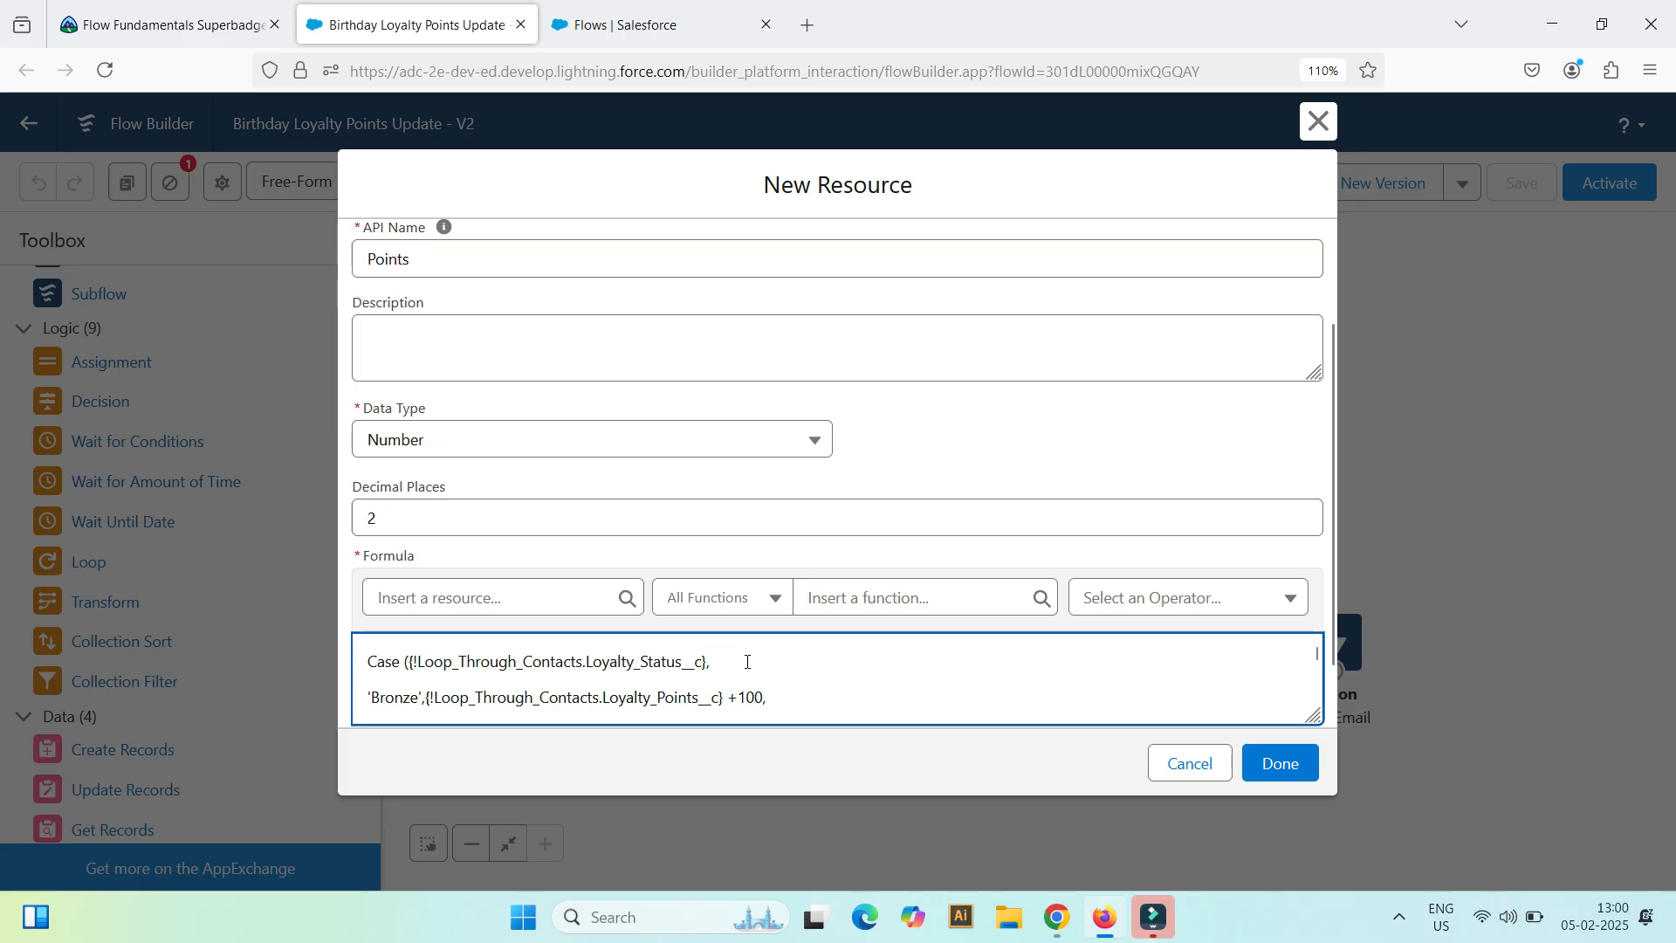
key("Delete")
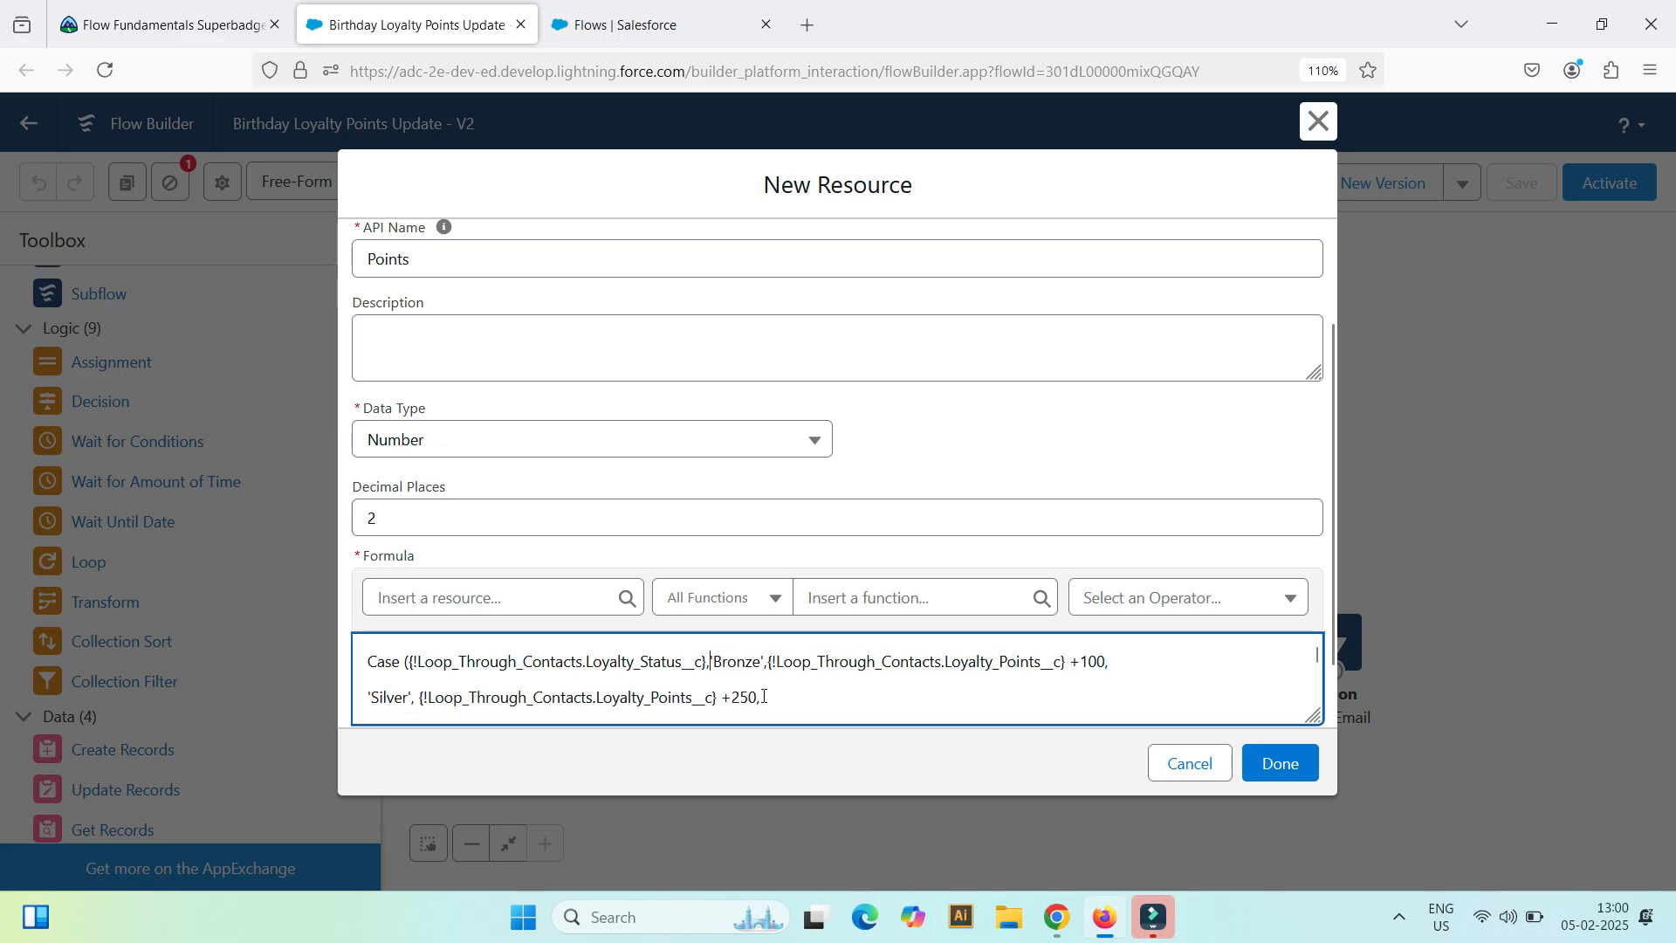
key("Return")
Step: Check the formula's syntax and save the Points resource as the filter condition's value
scroll(811, 684, "down", 5)
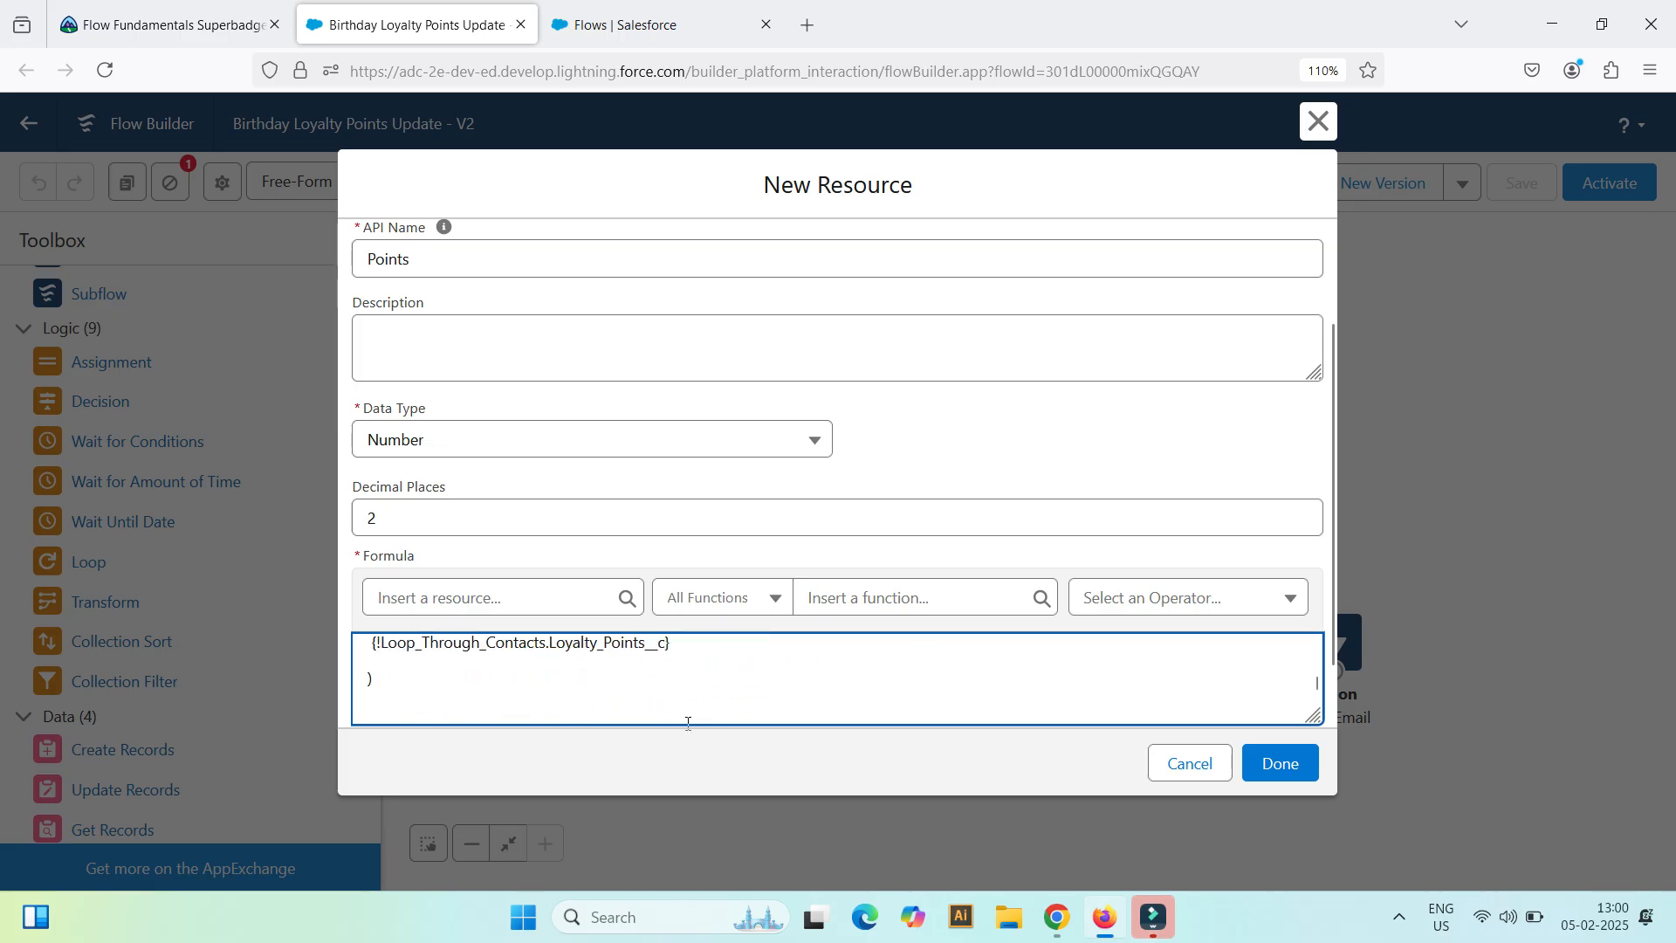
scroll(1317, 683, "down", 2)
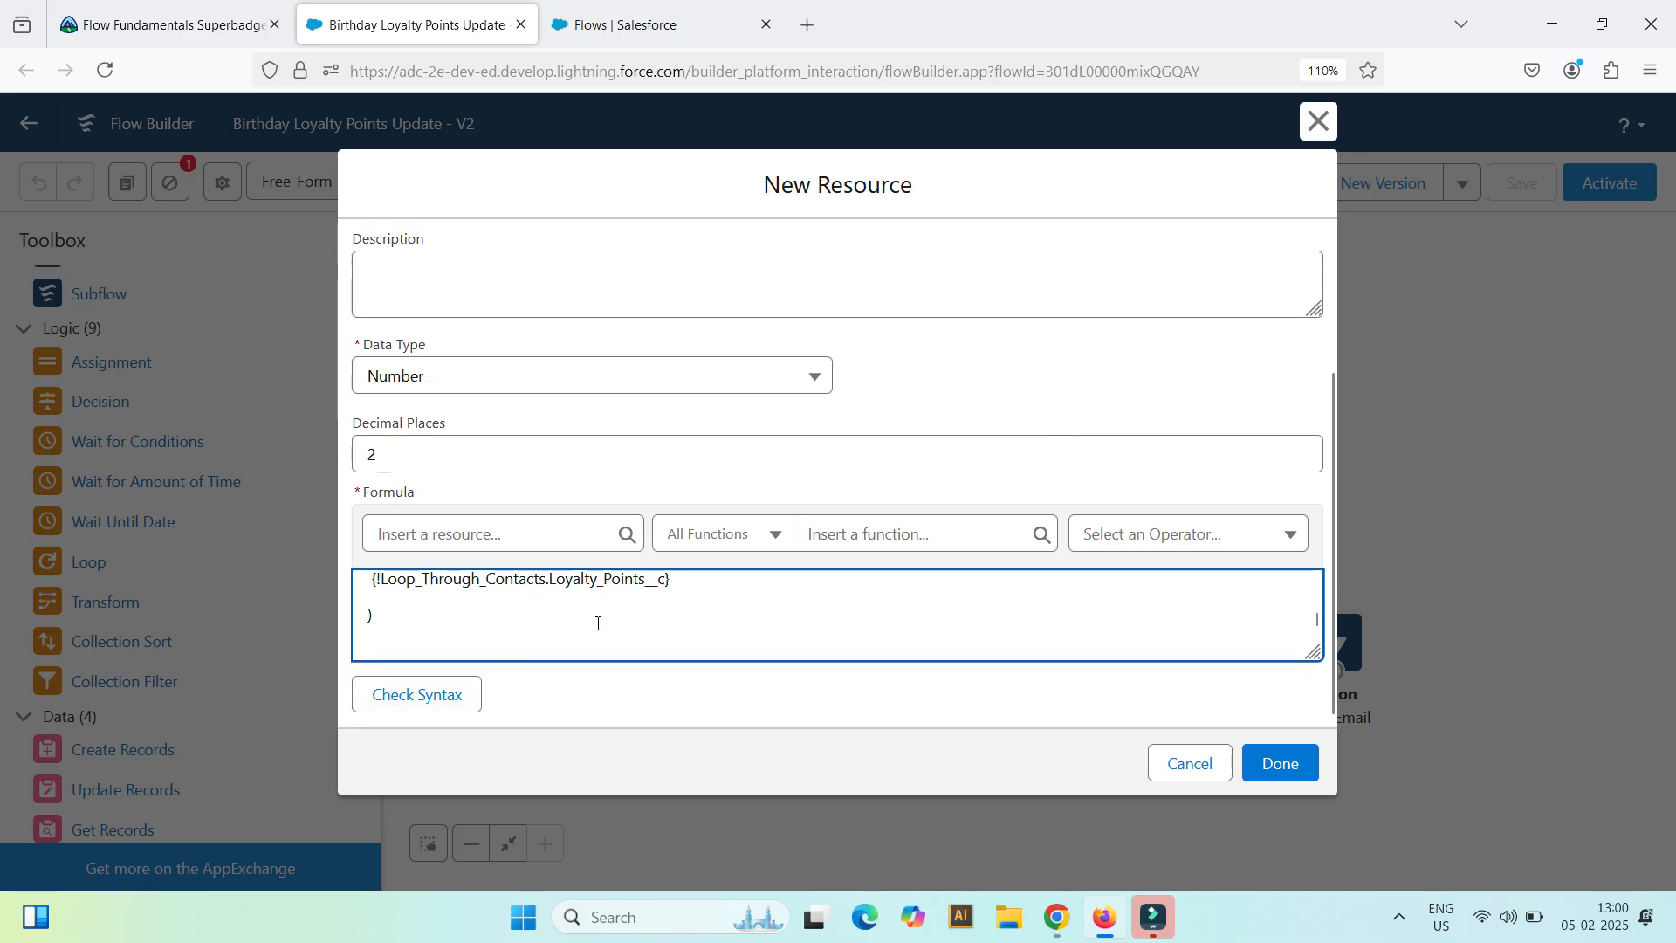
left_click(418, 695)
scroll(655, 641, "up", 2)
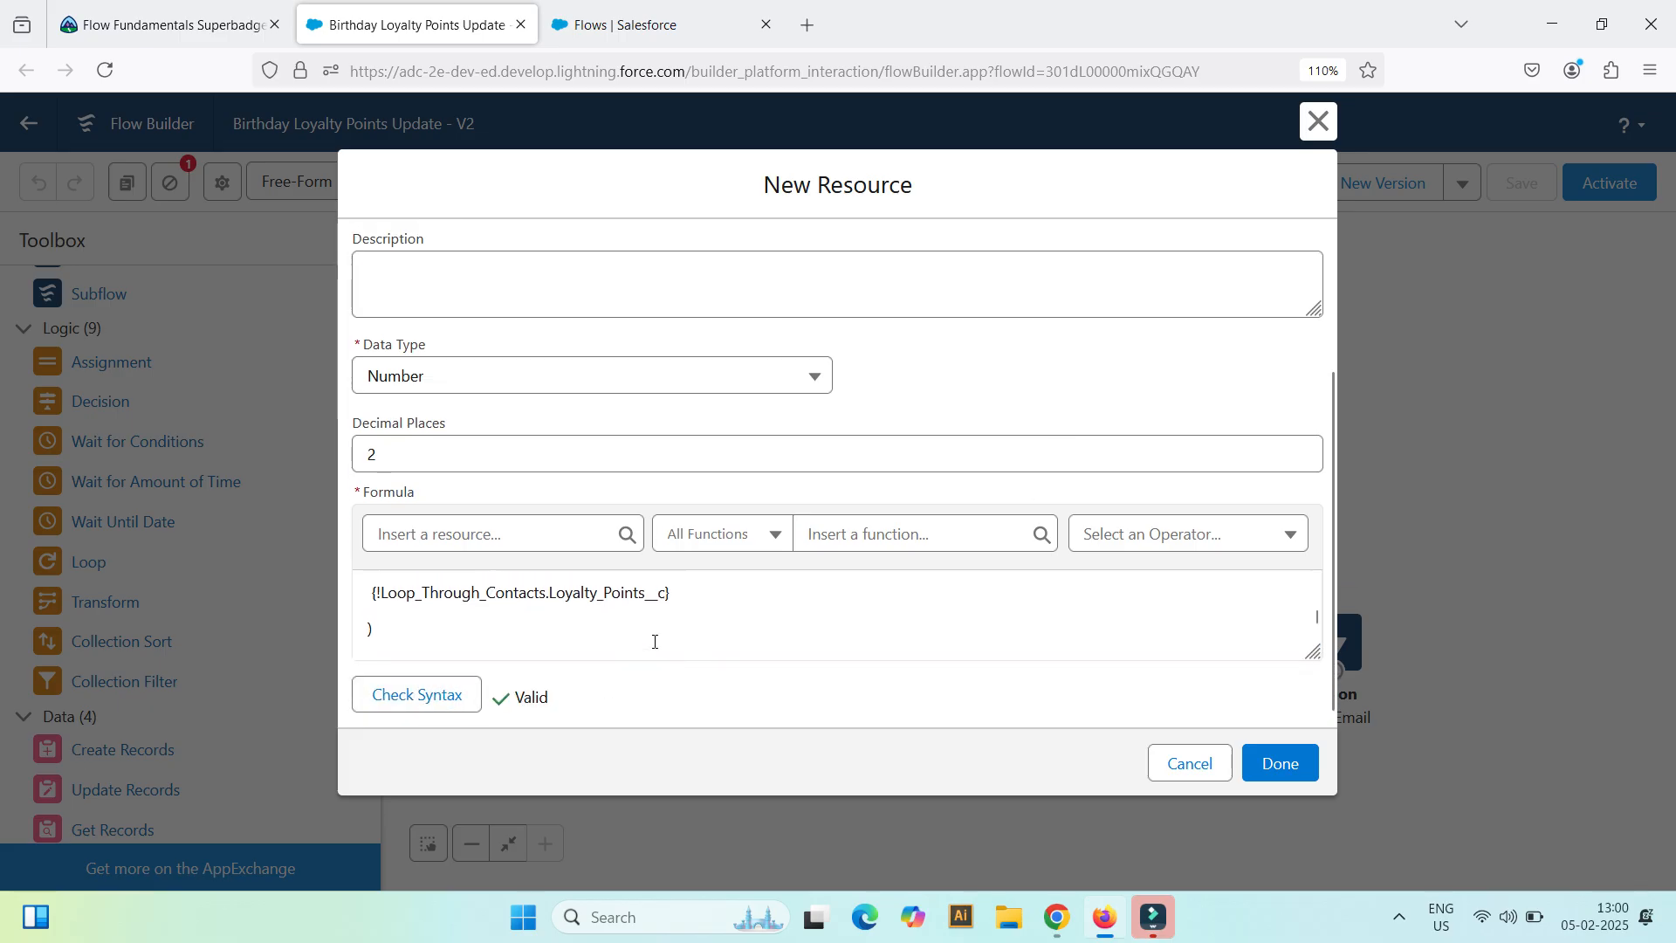
scroll(655, 642, "up", 2)
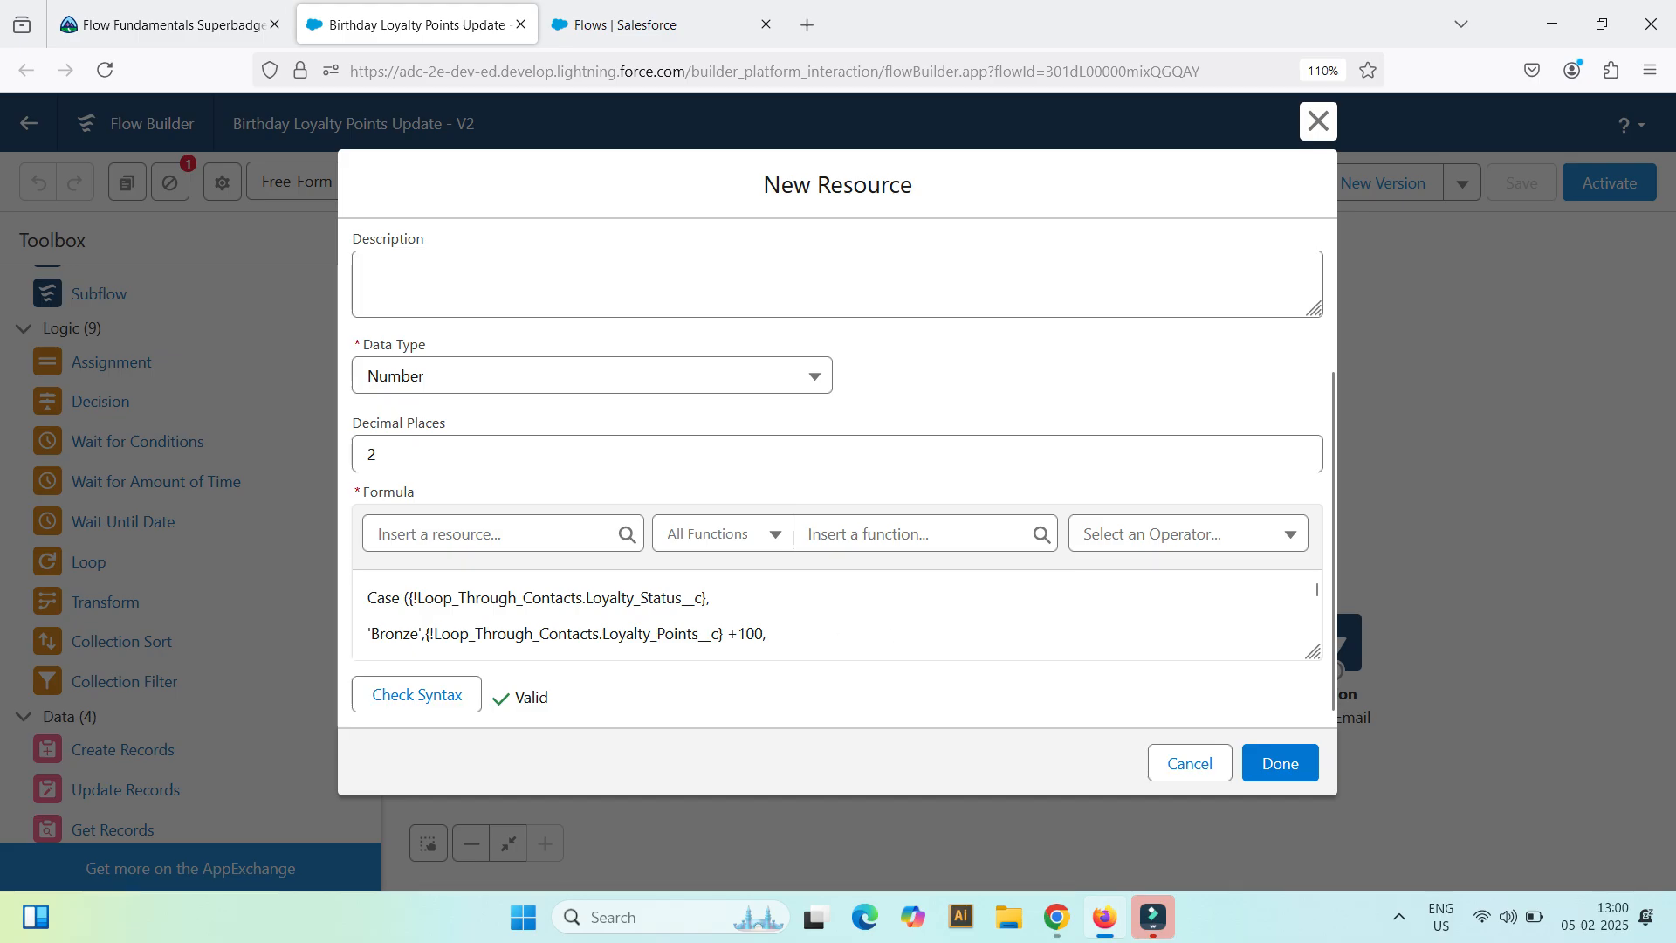
left_click(1280, 763)
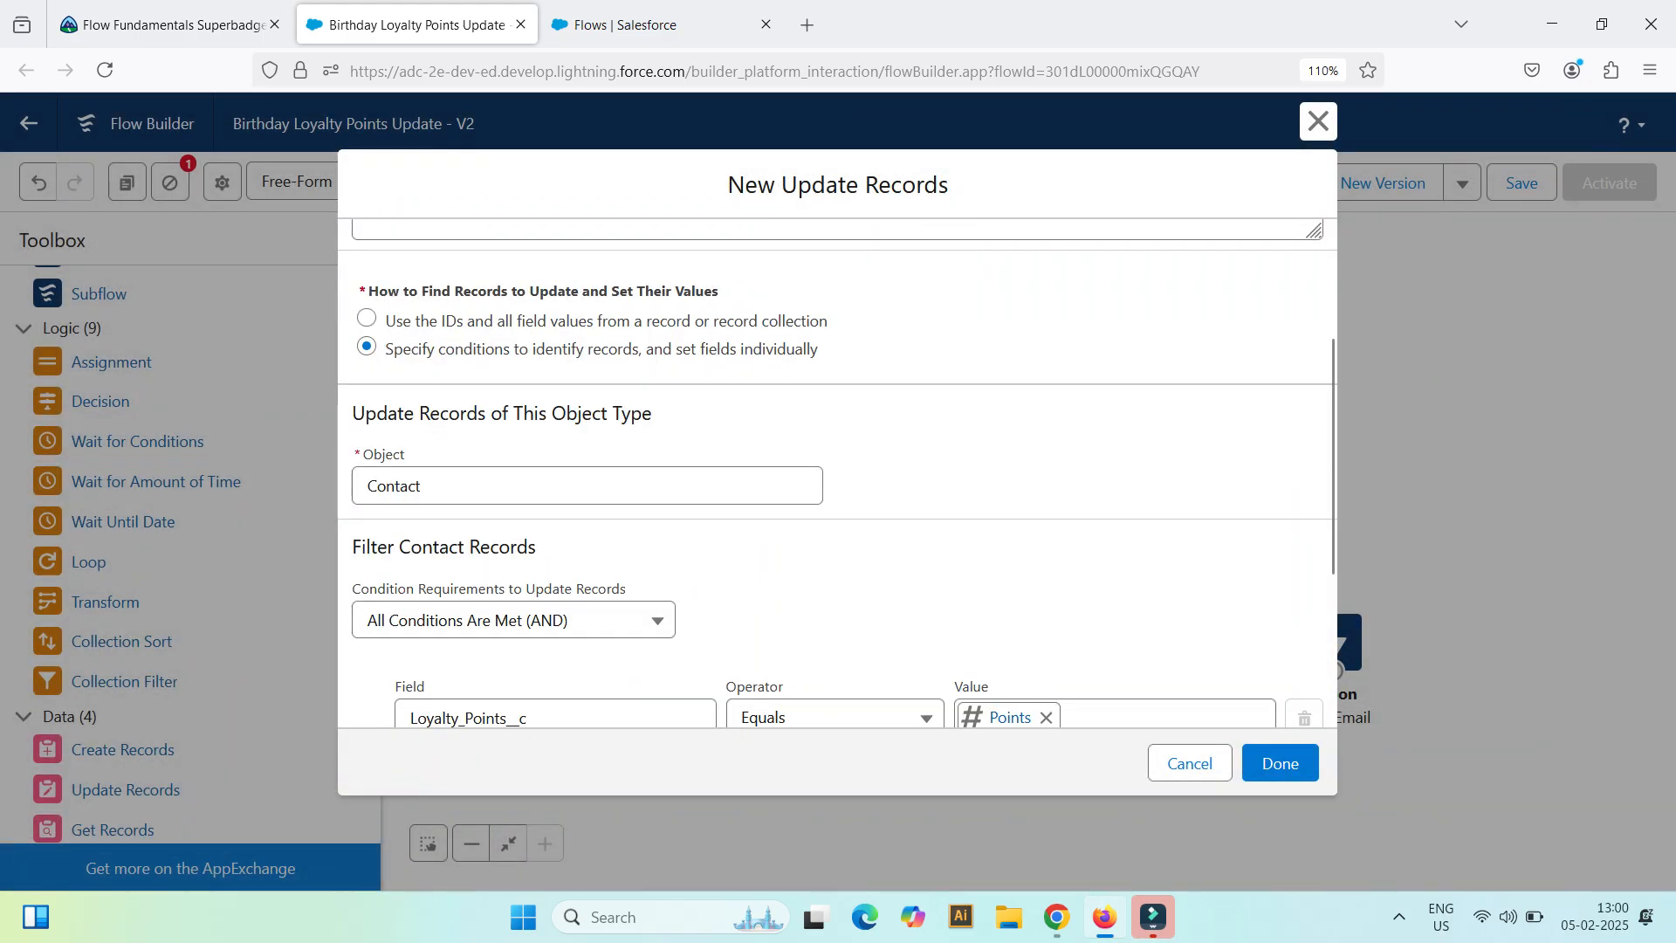
scroll(838, 472, "down", 2)
scroll(838, 472, "down", 2)
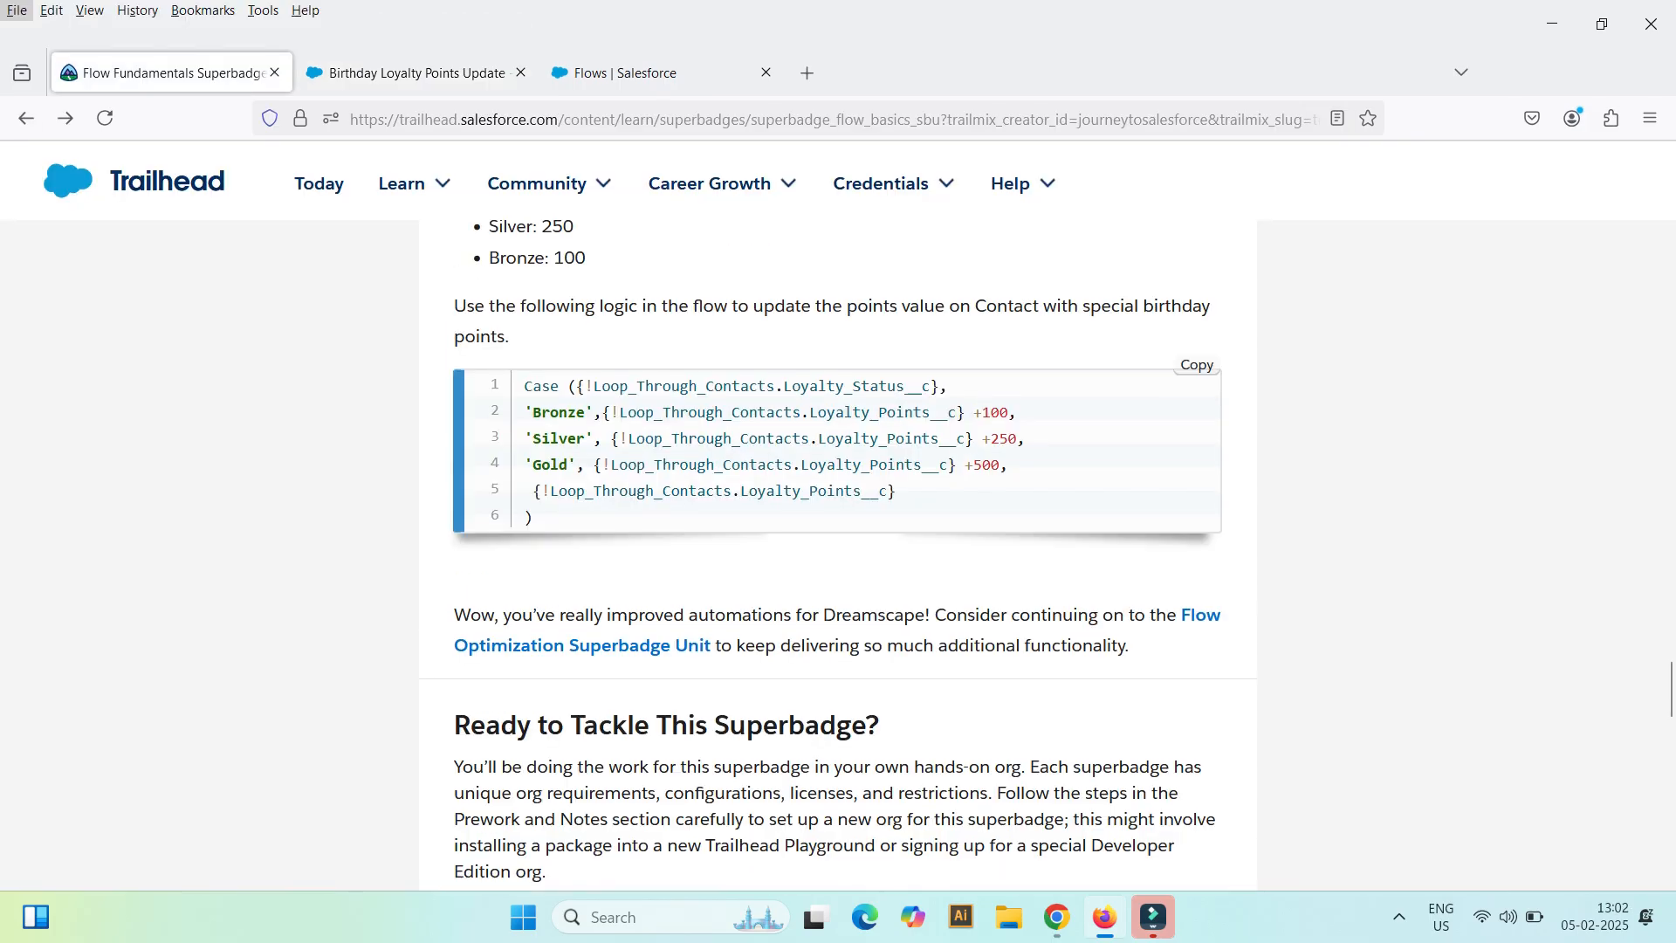
left_click(1399, 917)
left_click(625, 25)
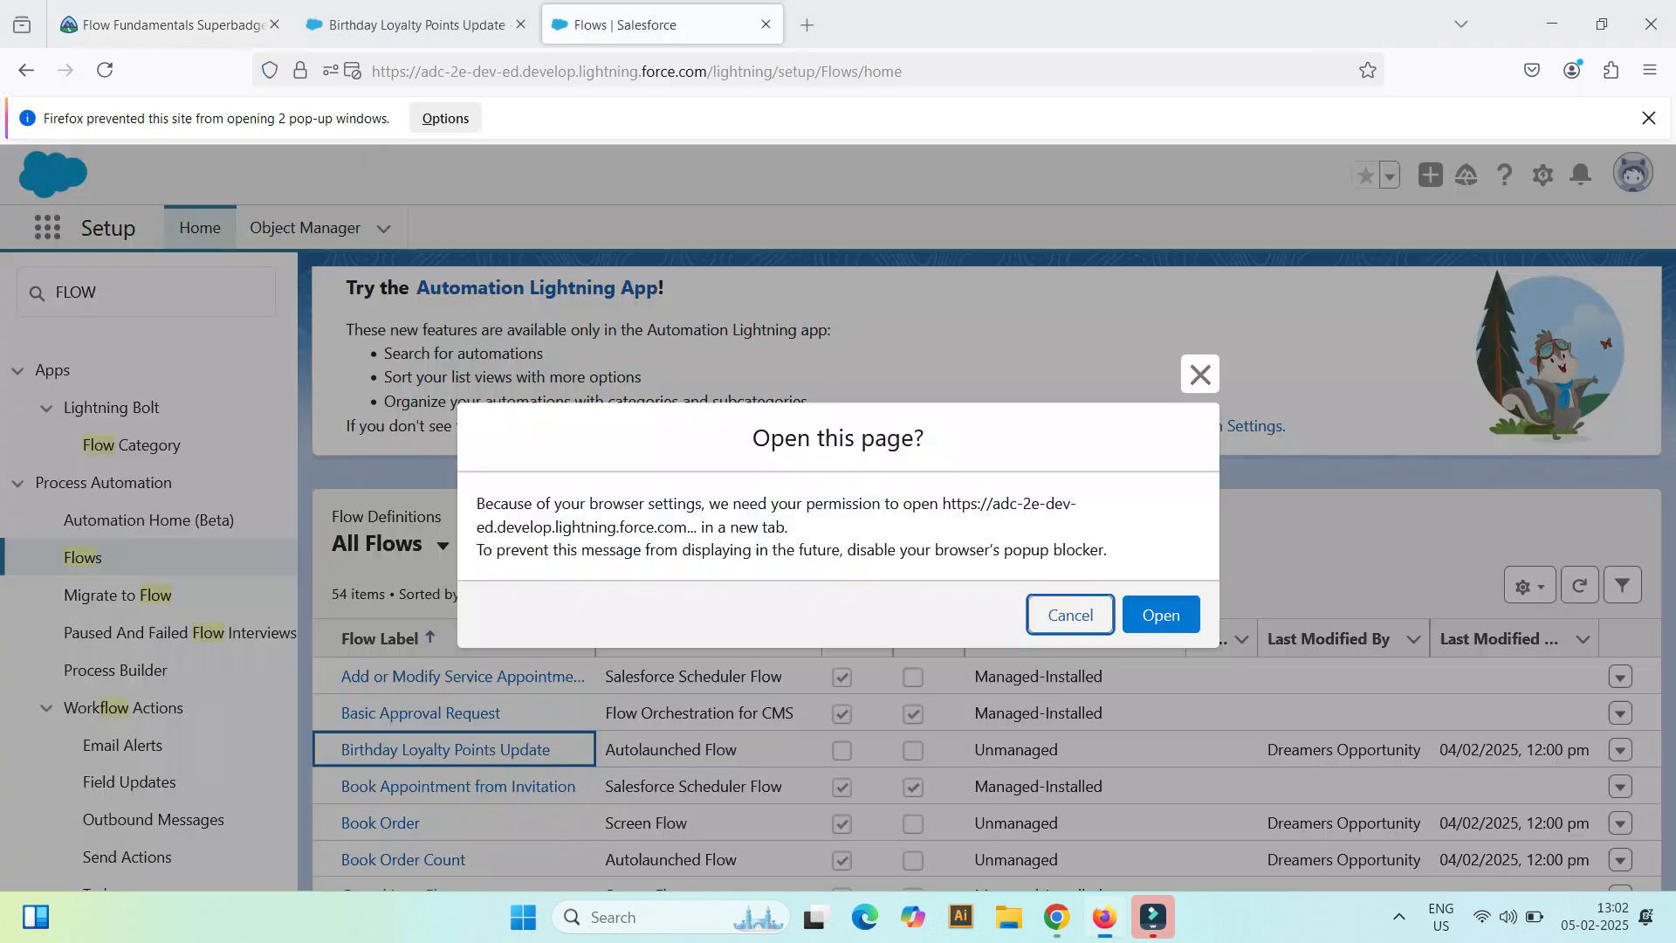
left_click(406, 25)
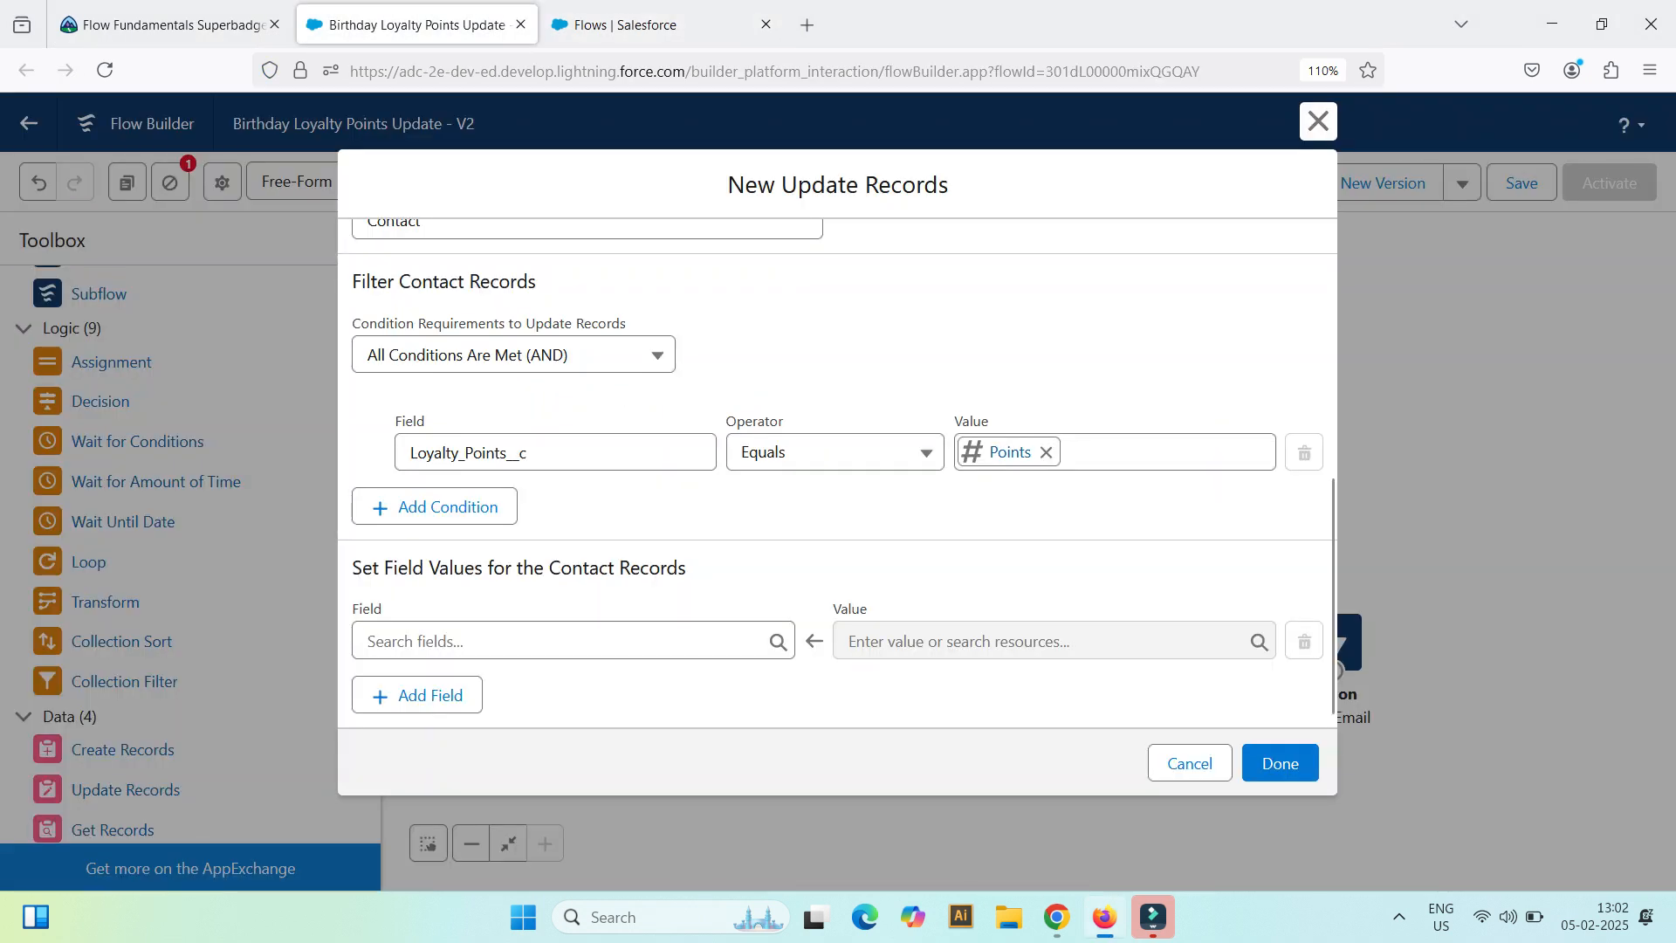
Step: Set the contacts' Loyalty_Points__c field value to the Points formula in the Update Records element
left_click(604, 643)
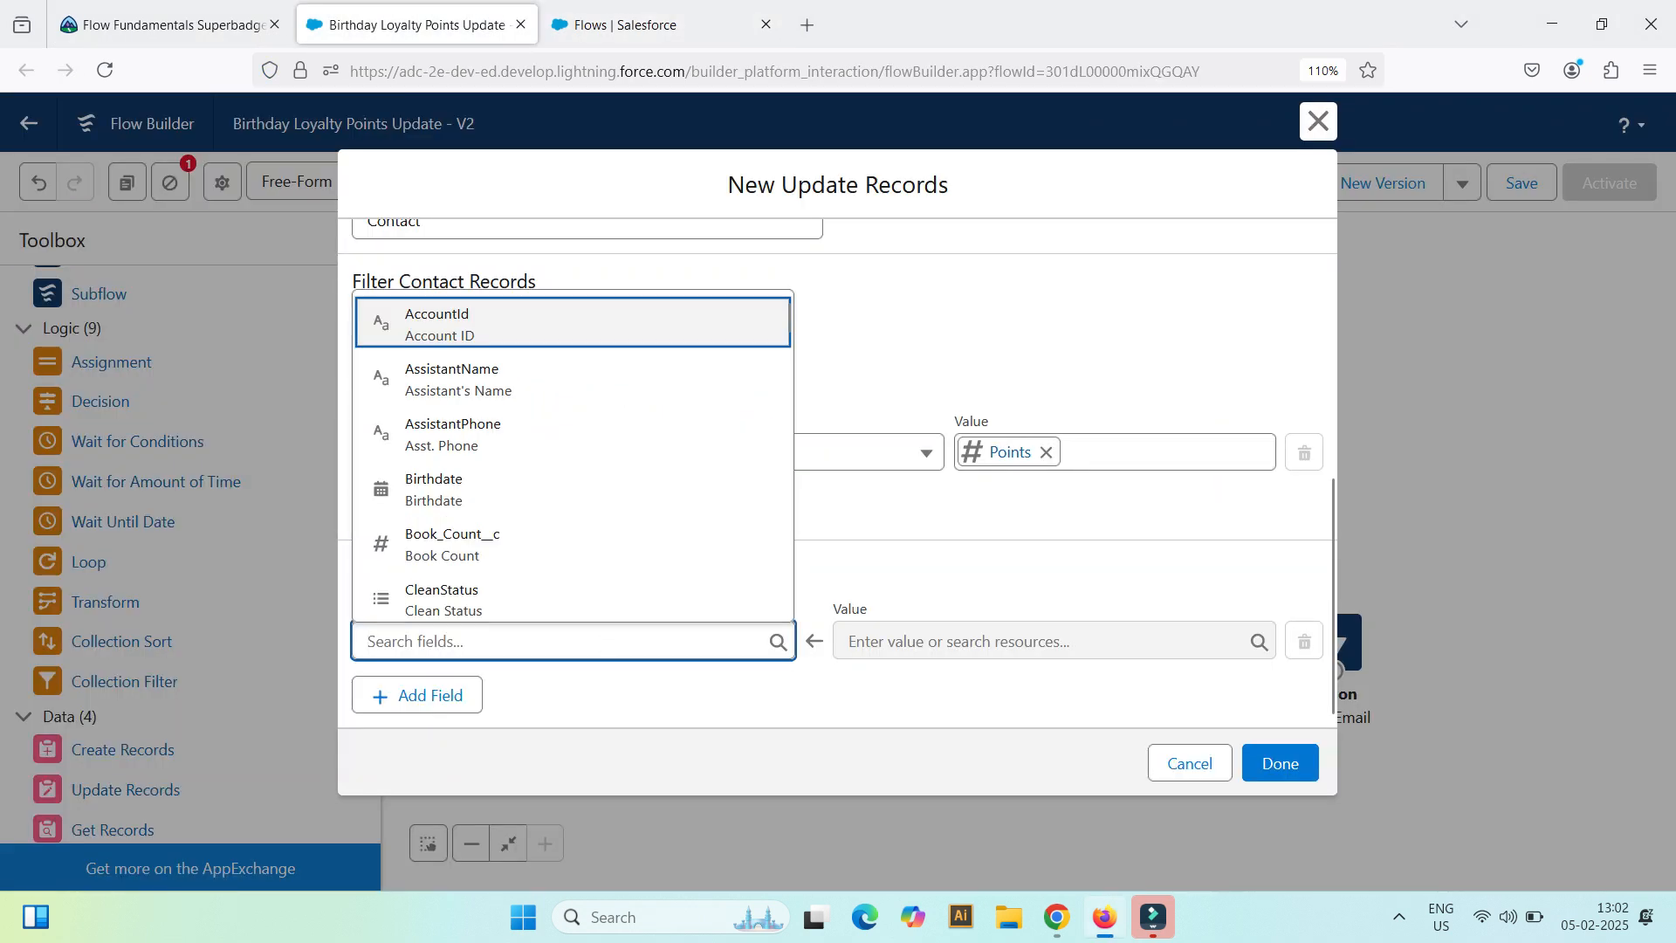
type("loy")
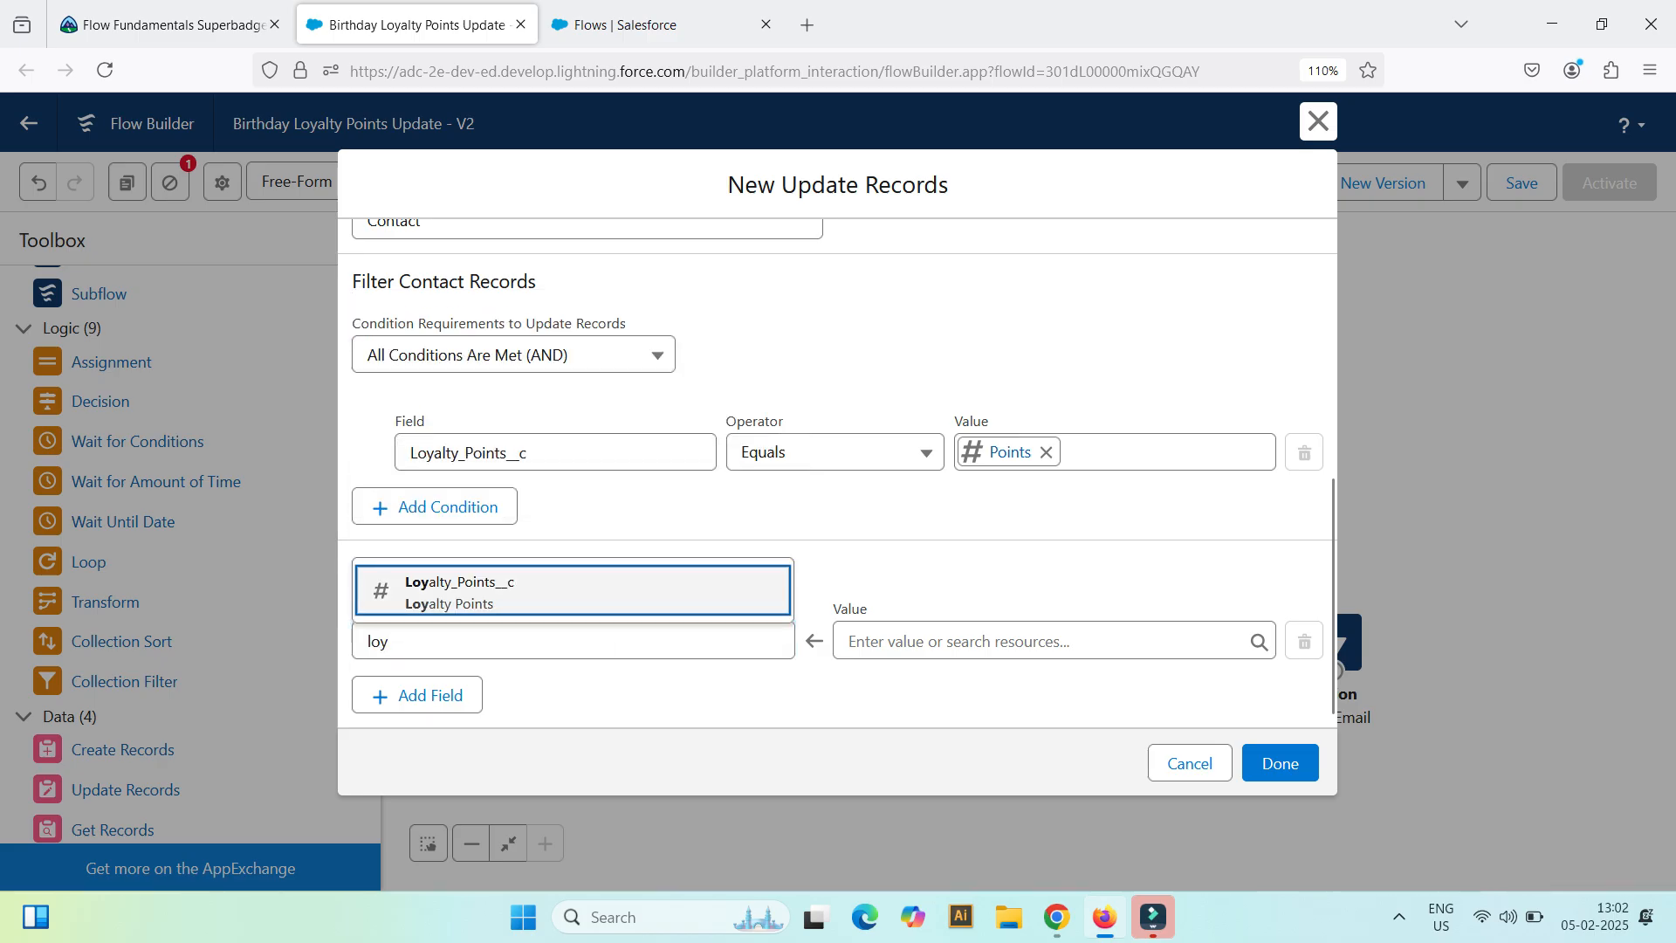
left_click(523, 591)
left_click(935, 640)
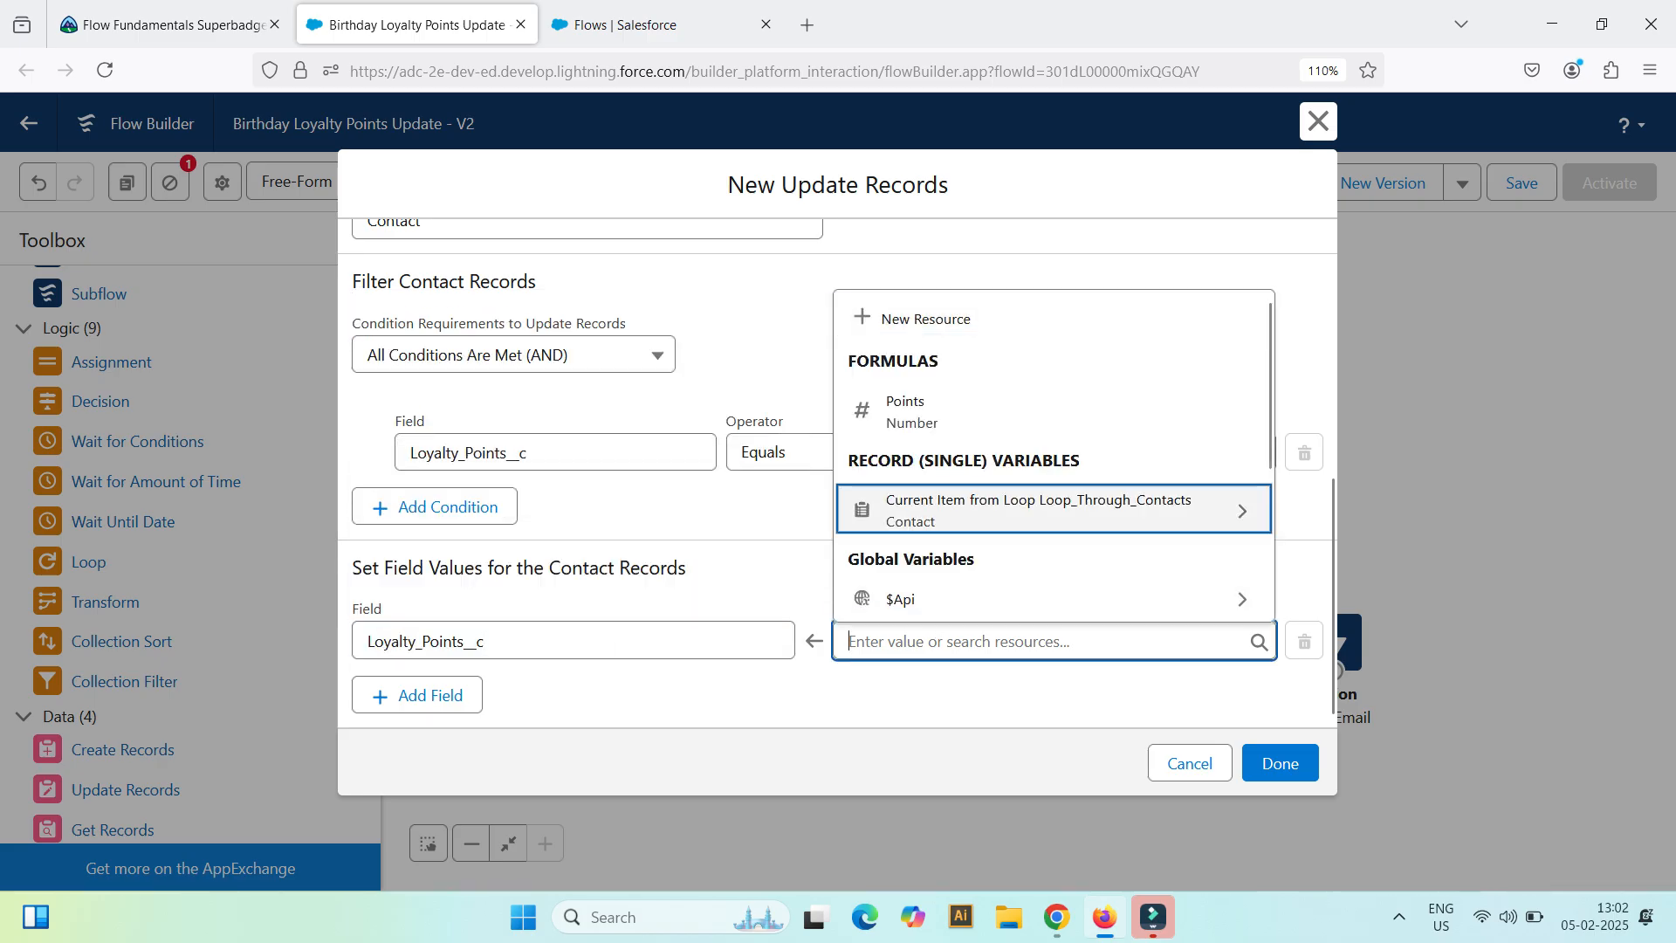
left_click(908, 411)
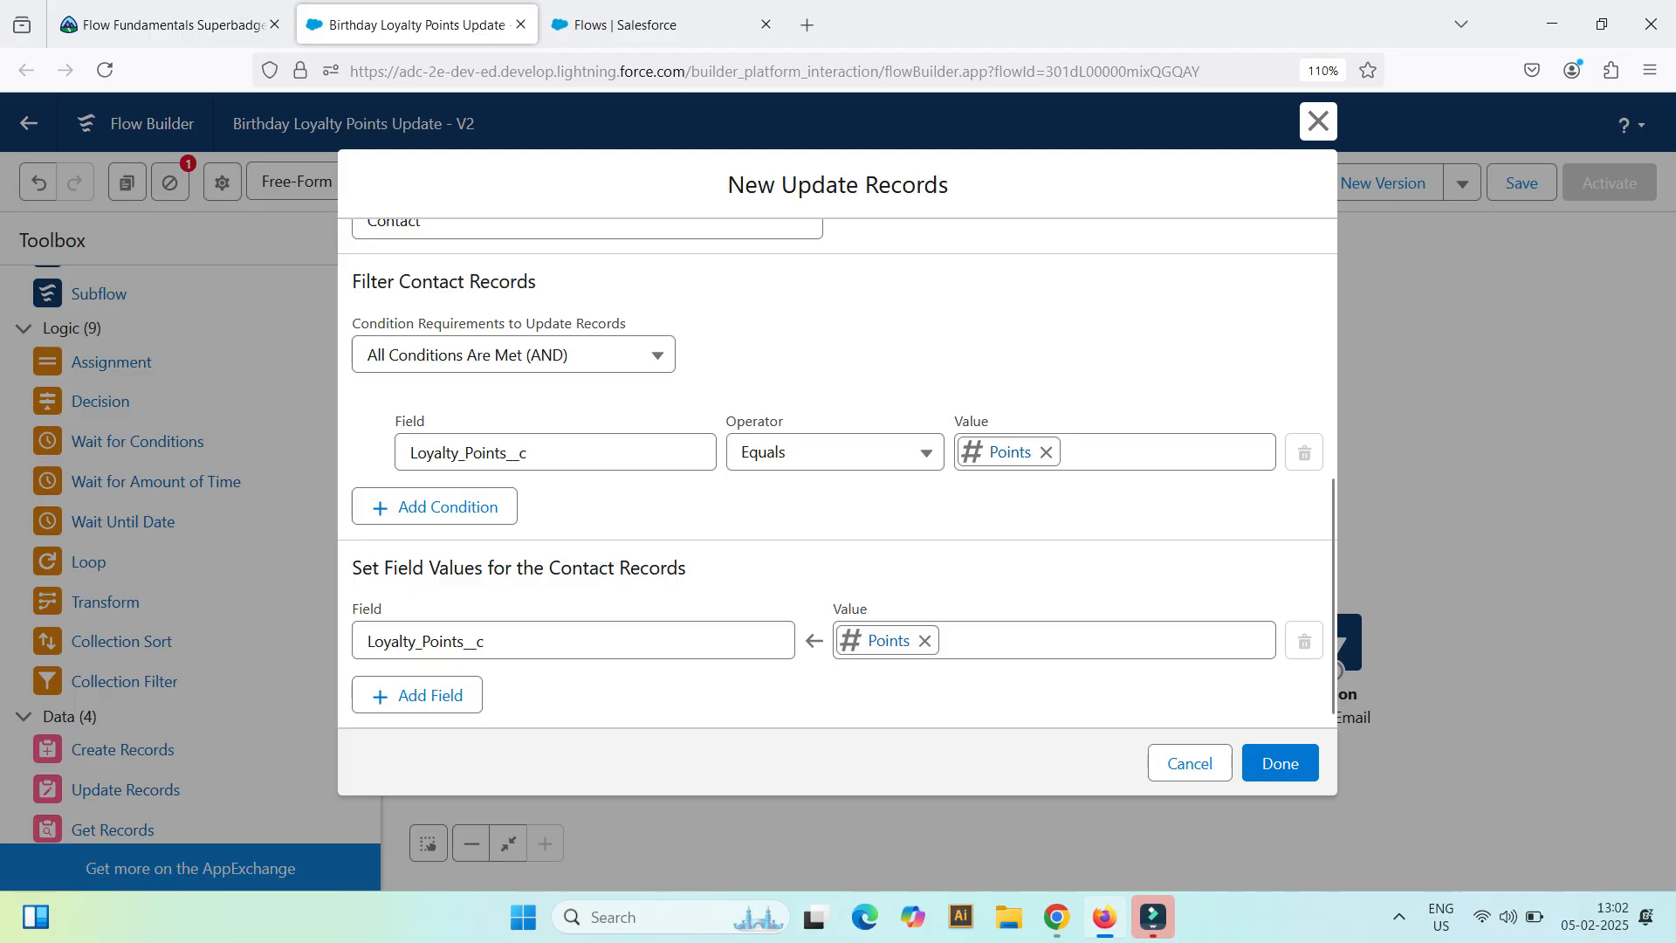
Step: Review and confirm the new Update element's settings, and place it on the canvas beyond the Send Email action
scroll(655, 490, "up", 4)
scroll(685, 503, "up", 3)
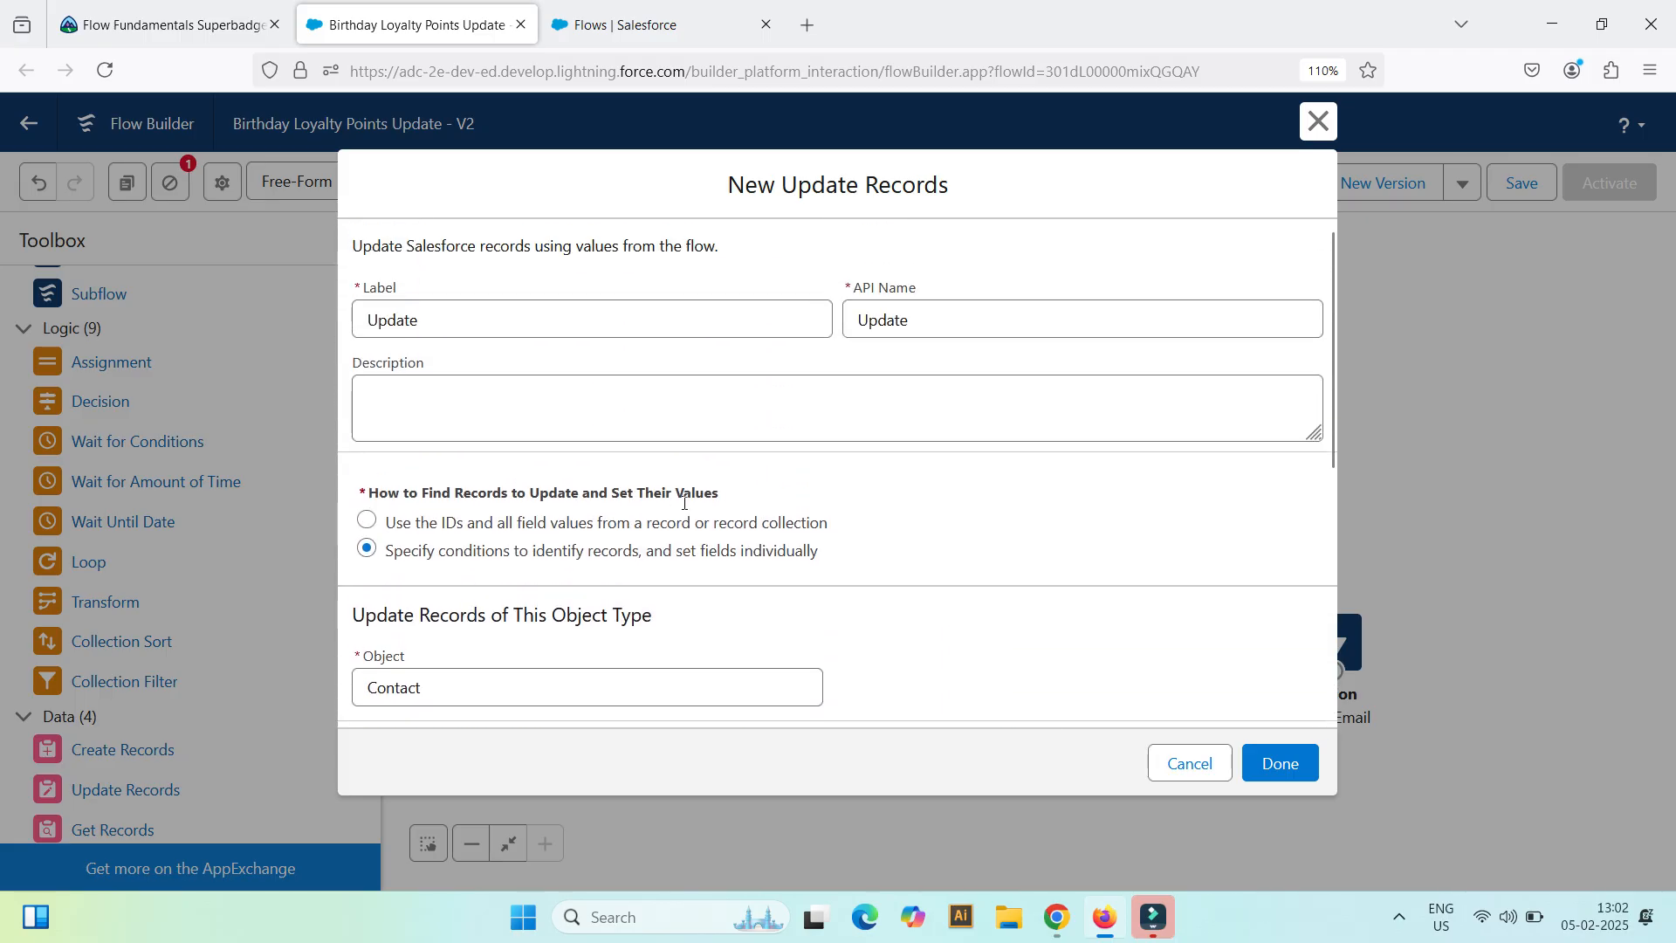
scroll(726, 417, "down", 7)
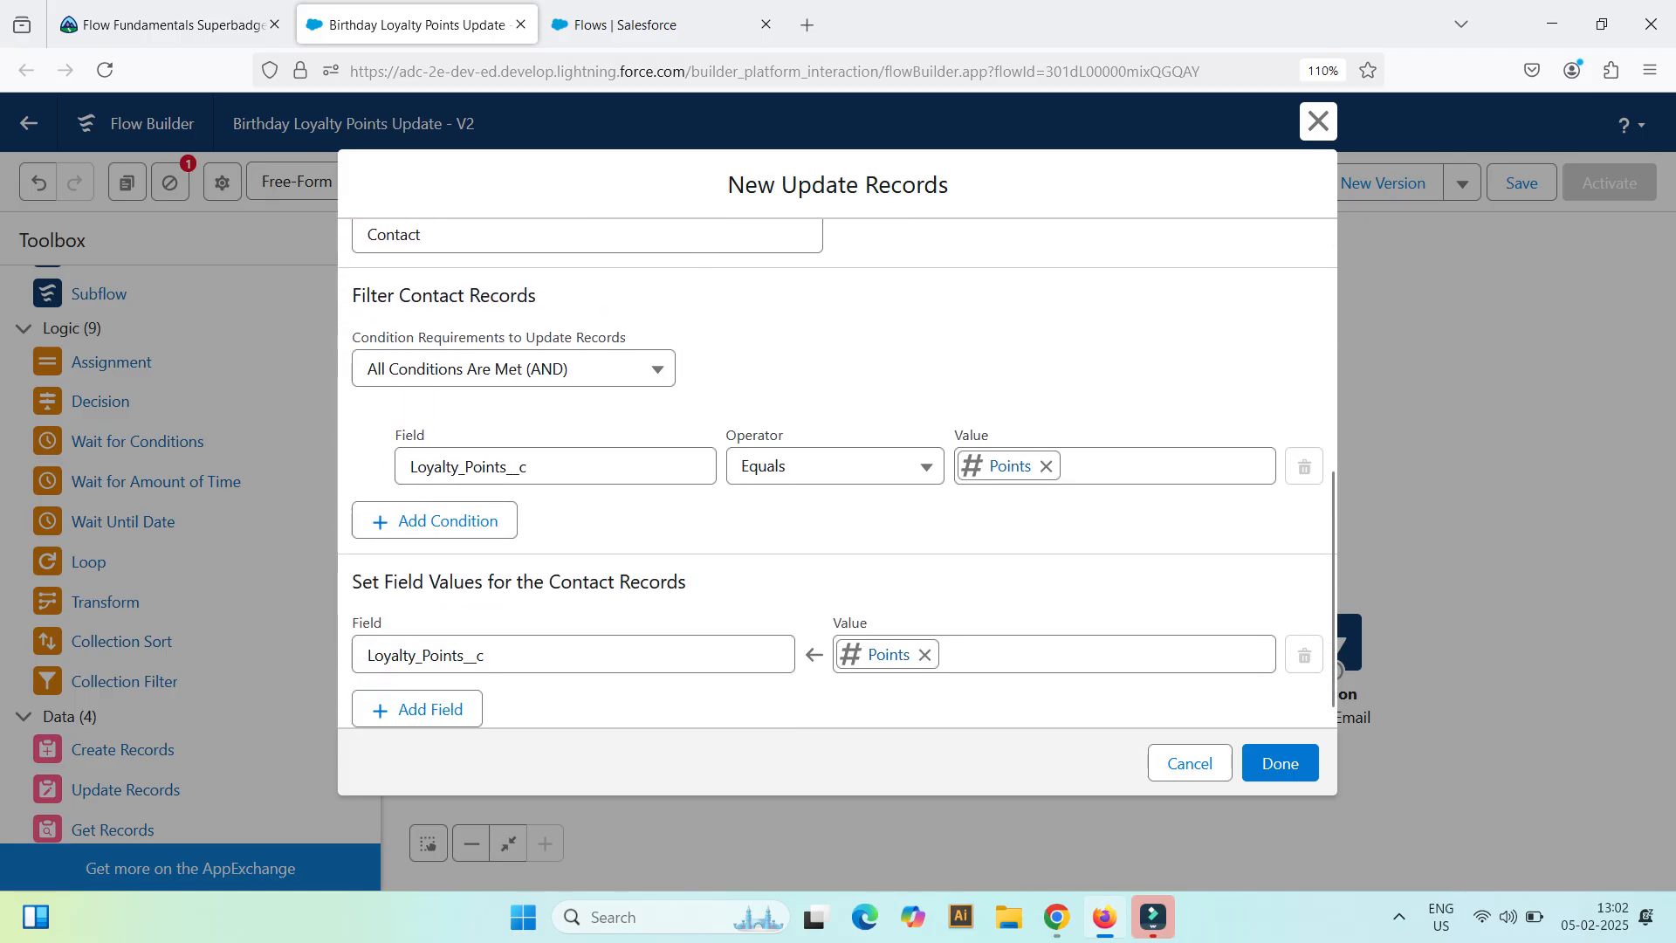
scroll(838, 472, "up", 7)
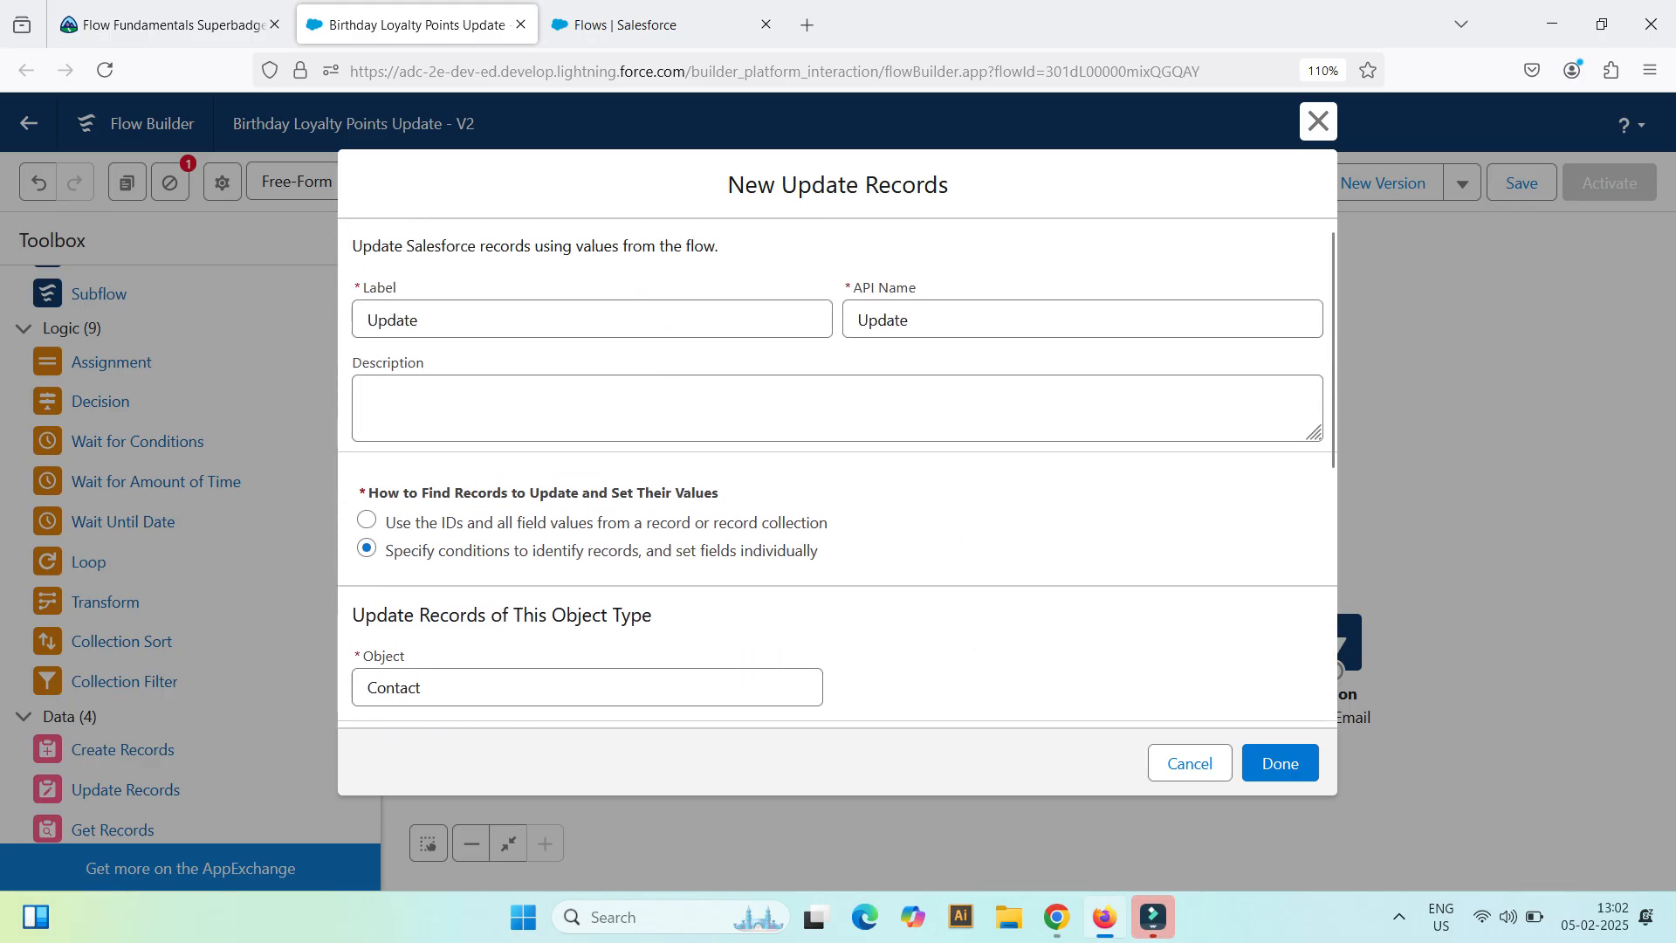
scroll(838, 472, "down", 7)
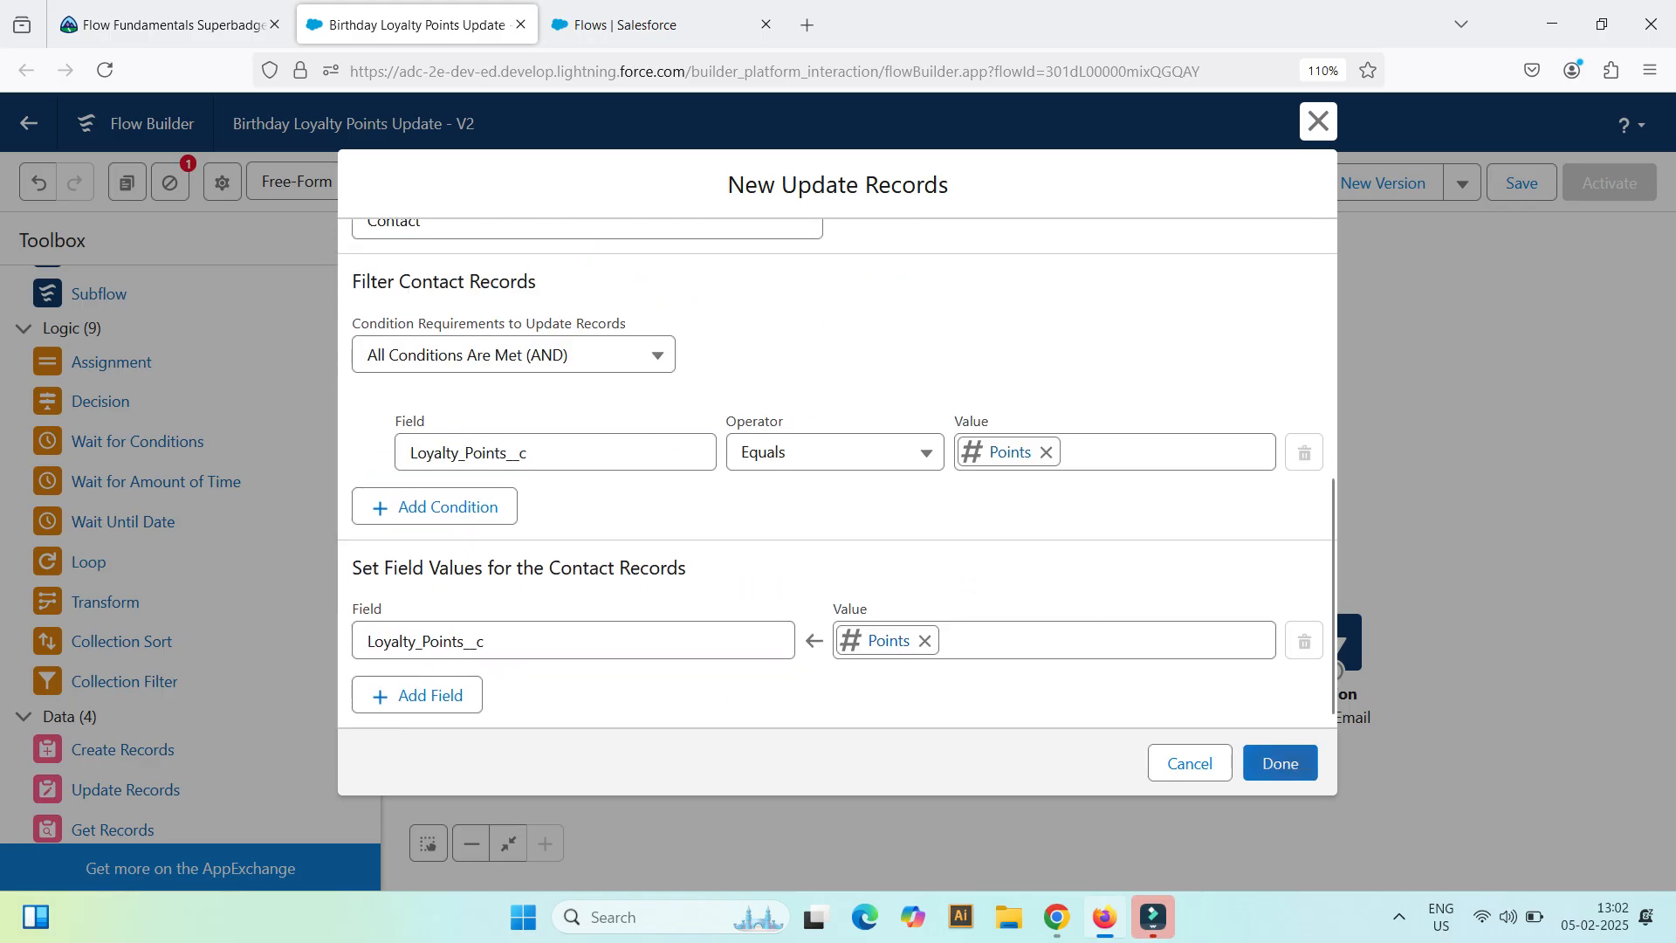
left_click(1290, 764)
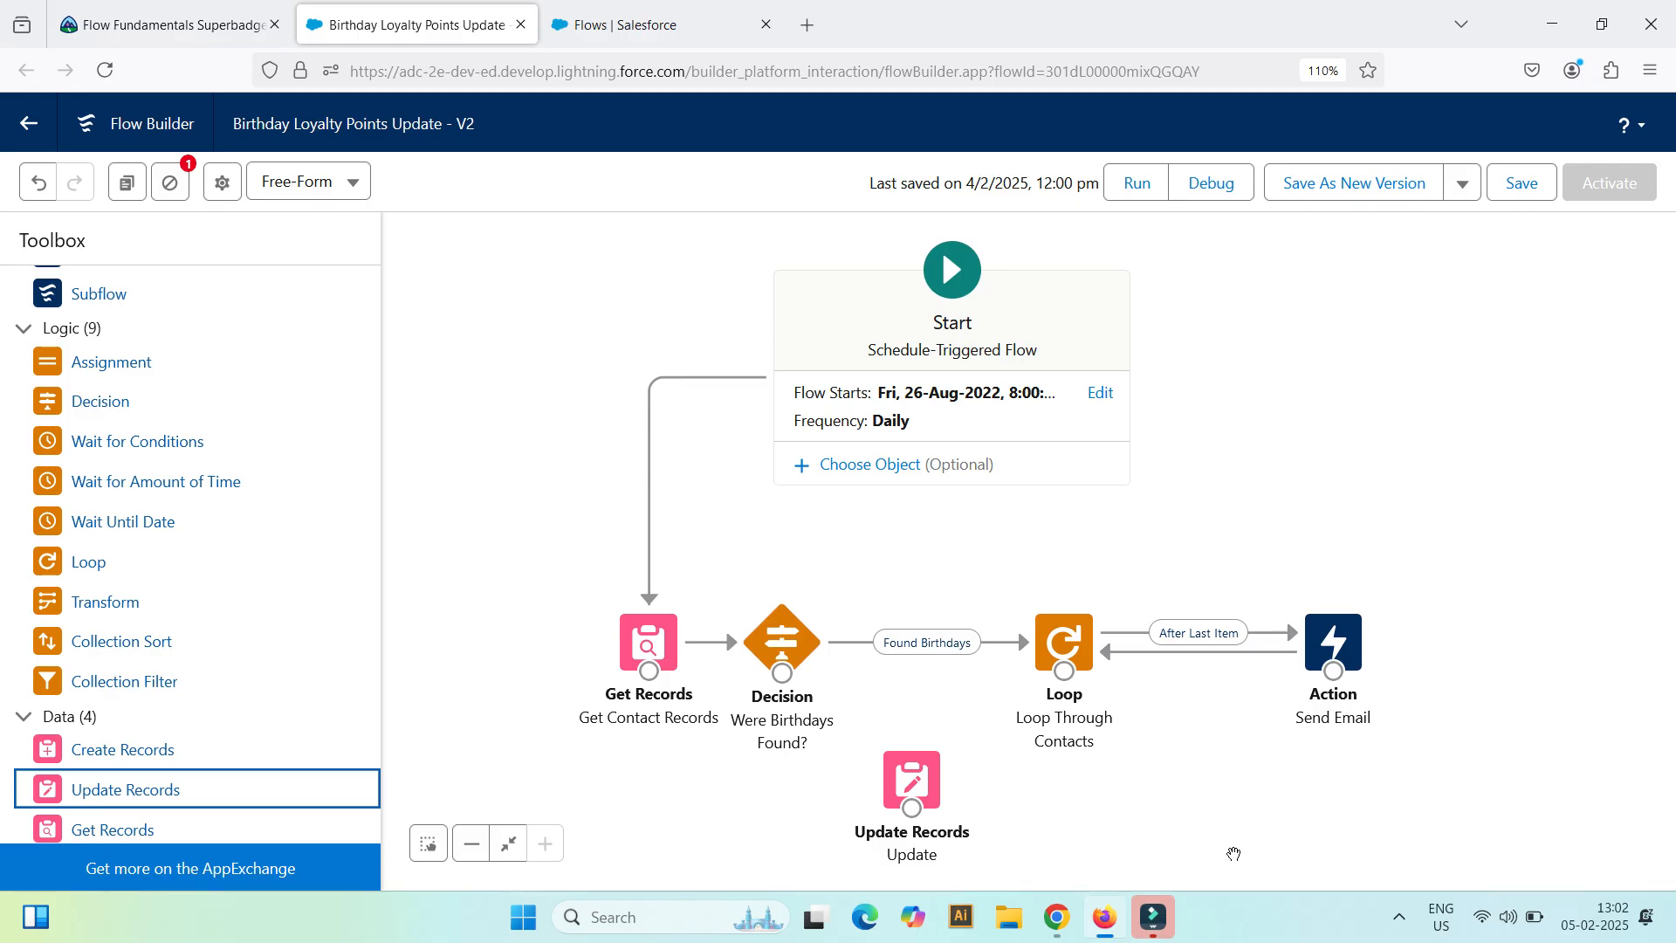
left_click_drag(911, 779, 1505, 661)
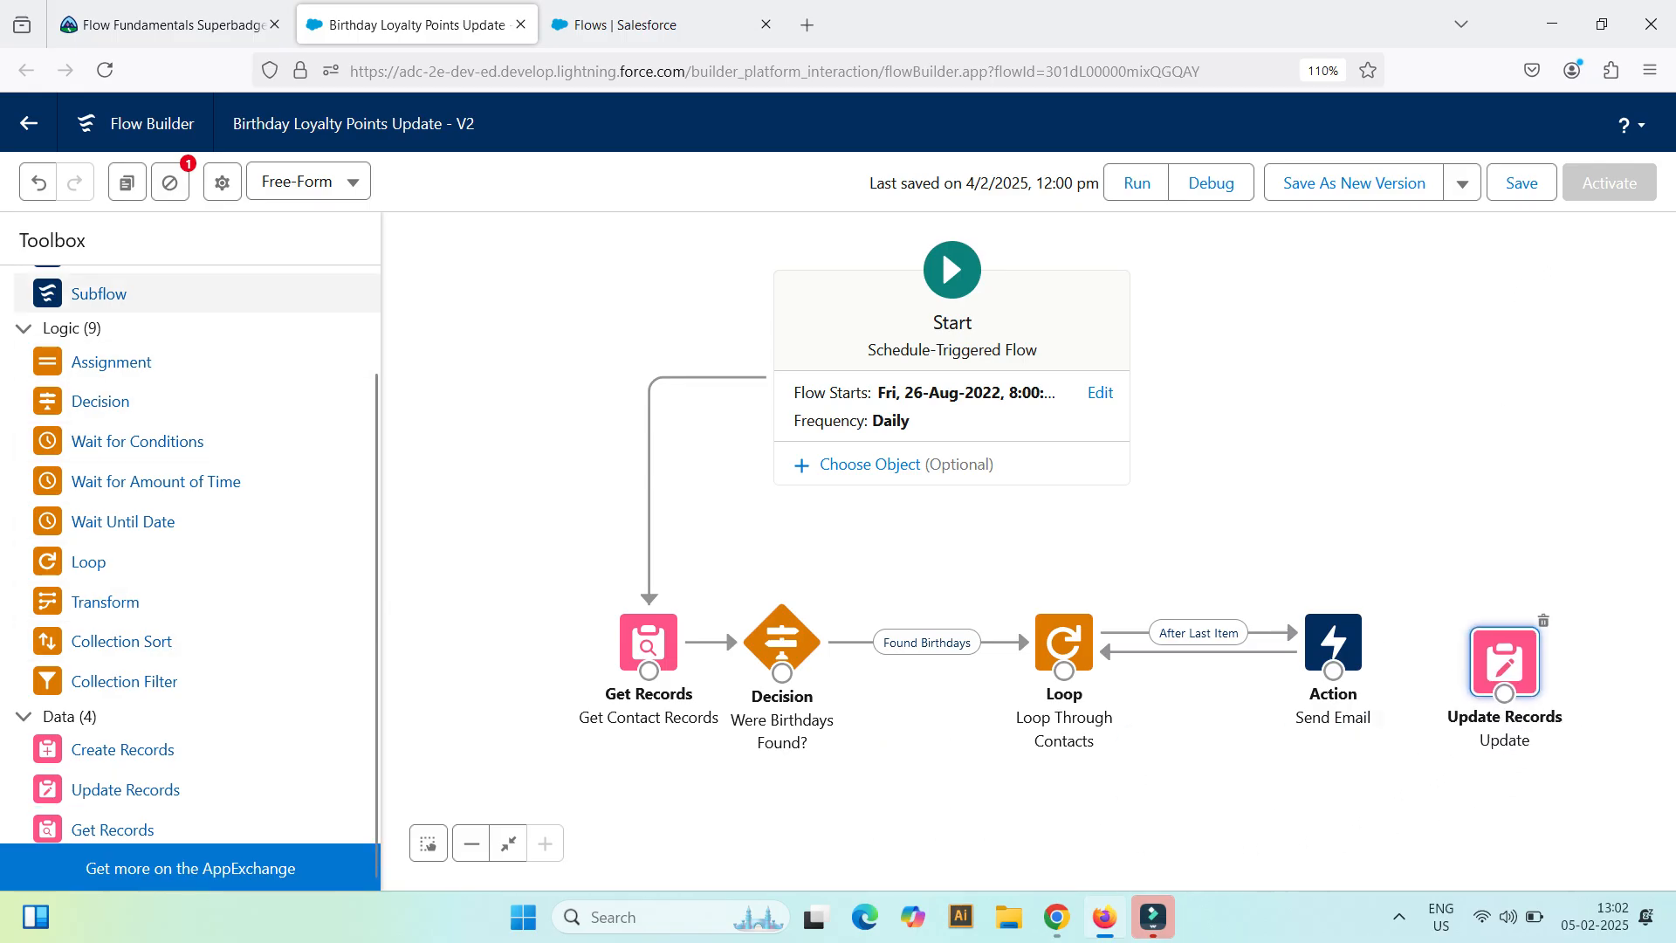
Step: Duplicate the Update Records element twice
left_click(126, 183)
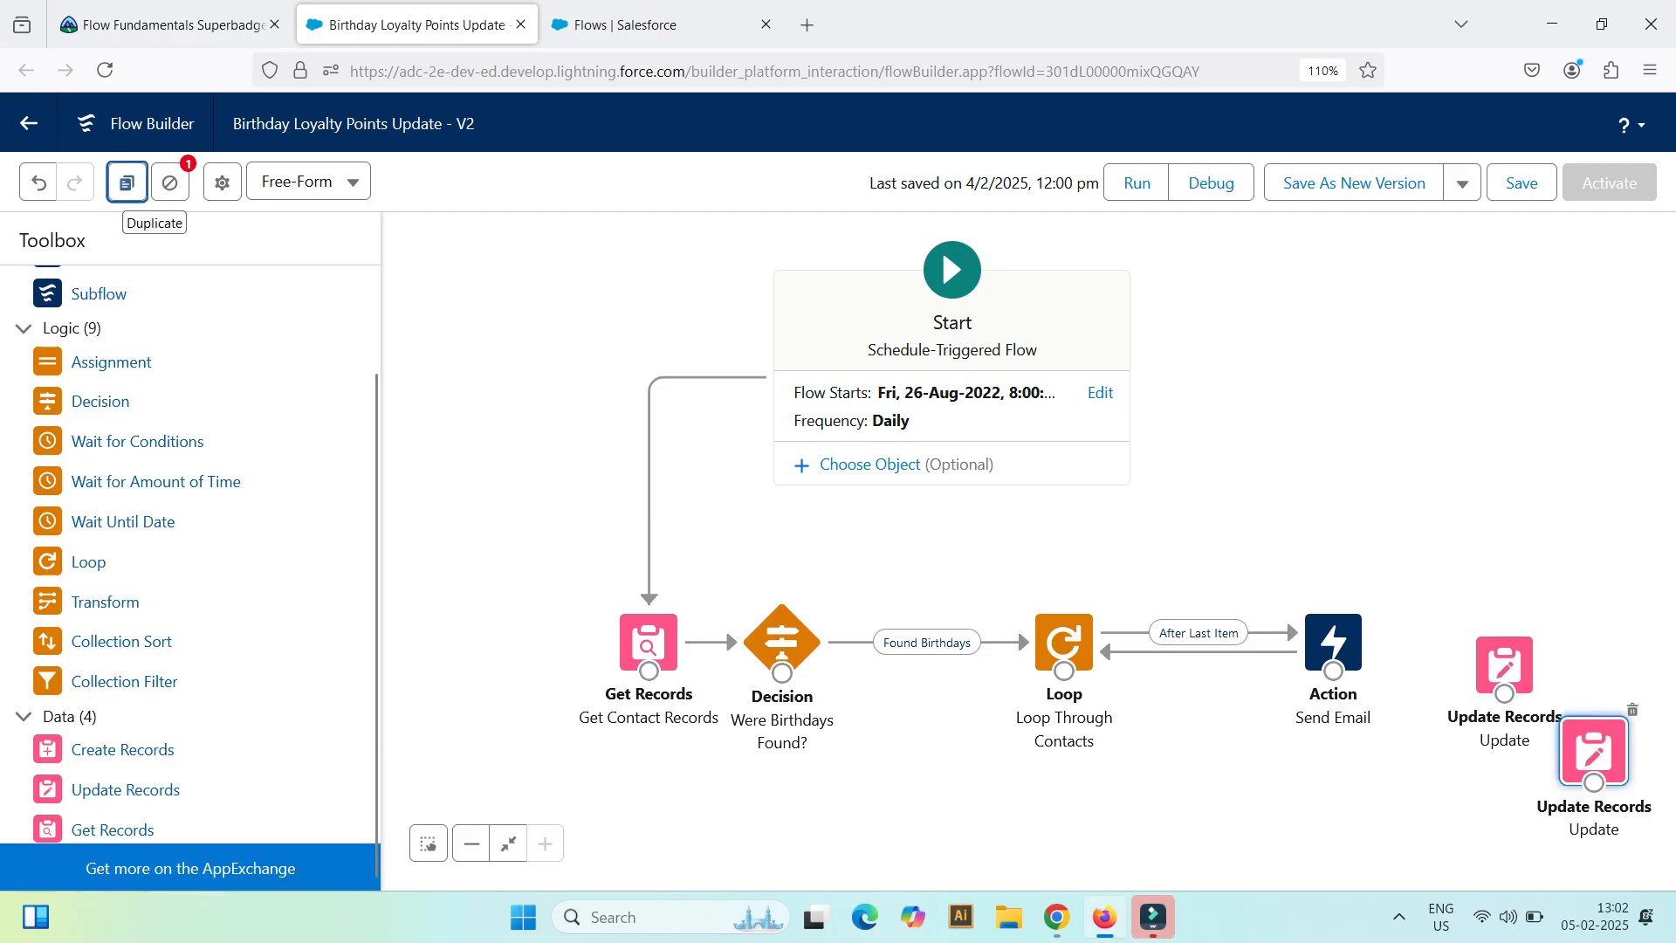
left_click(127, 184)
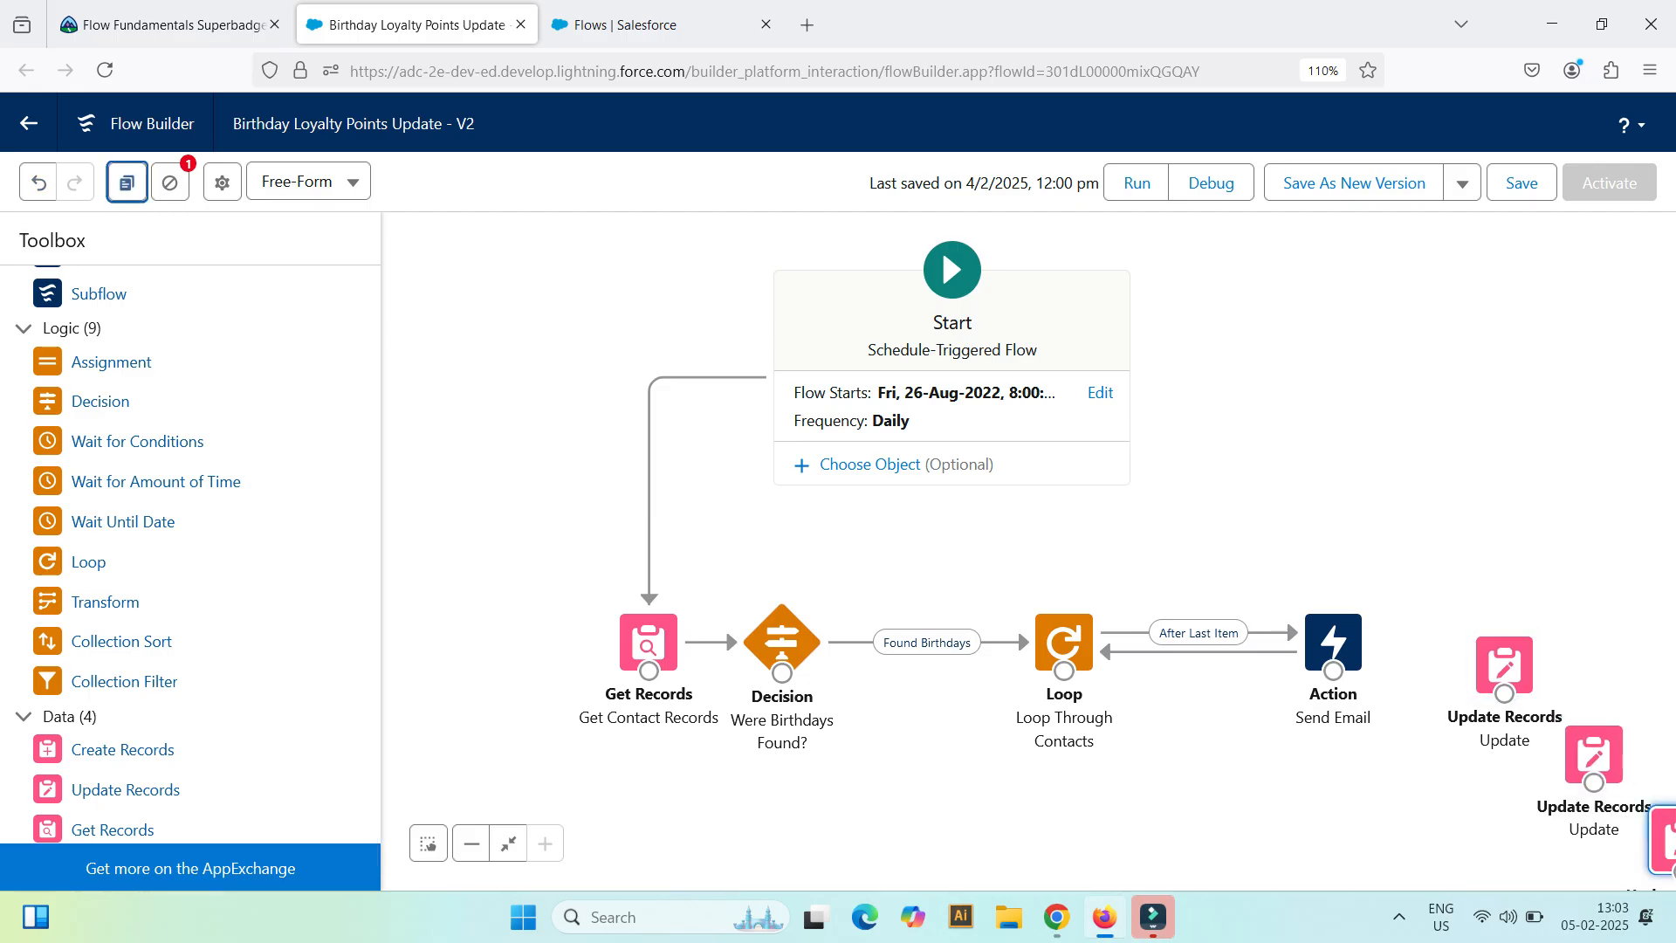
left_click(221, 183)
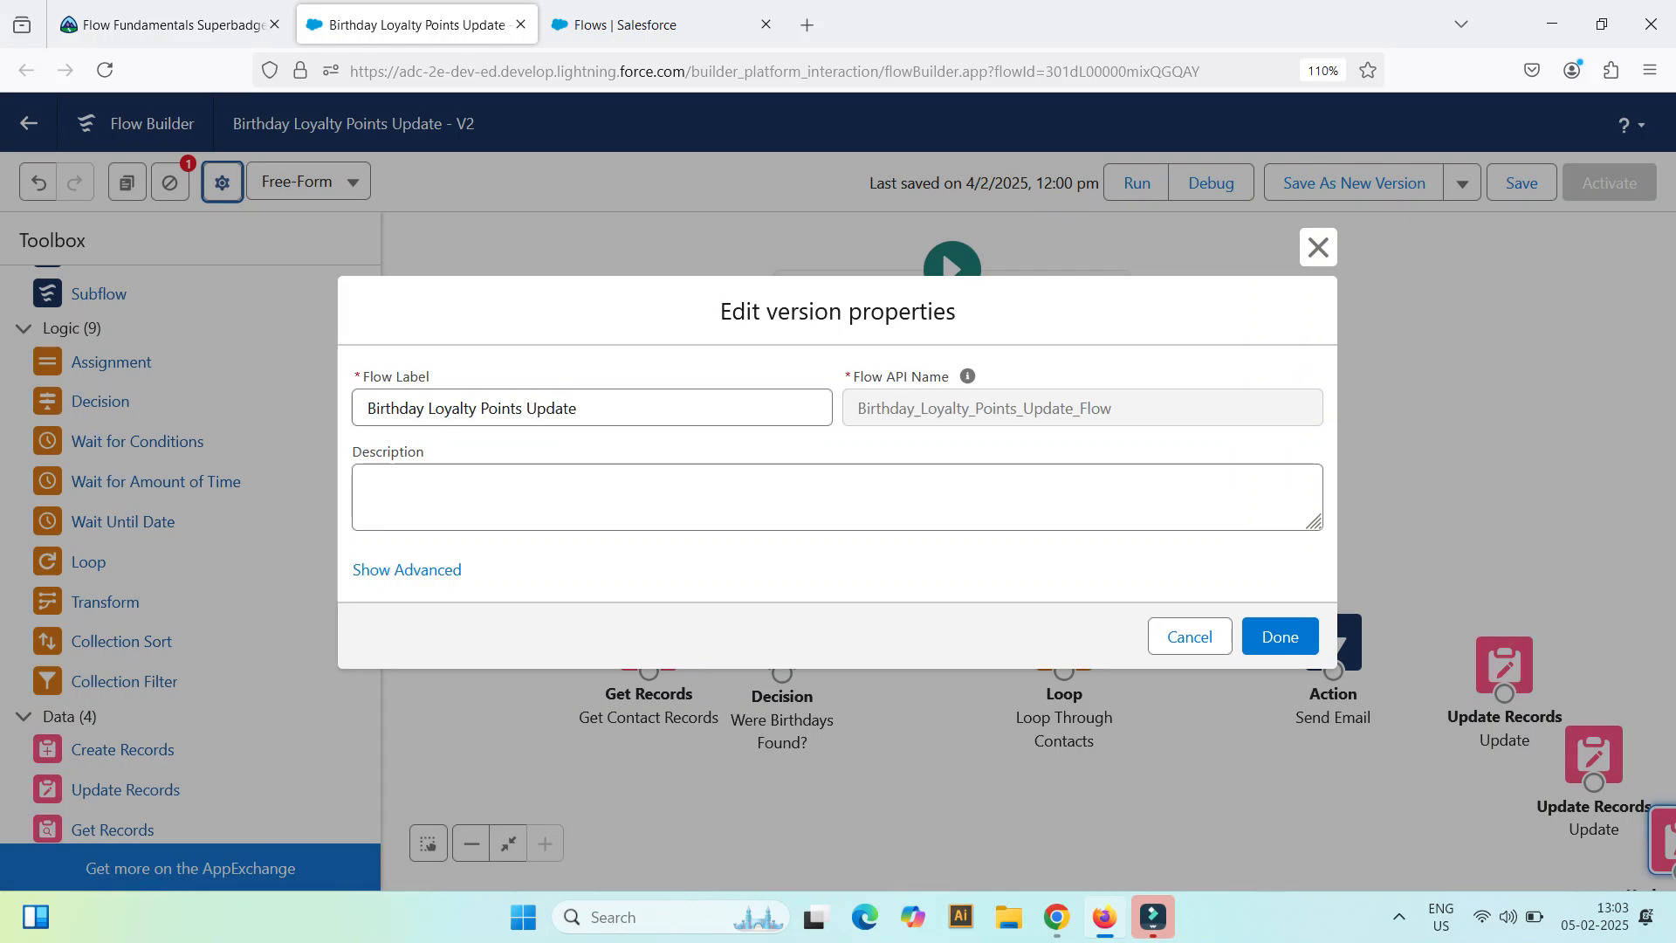
left_click(1318, 247)
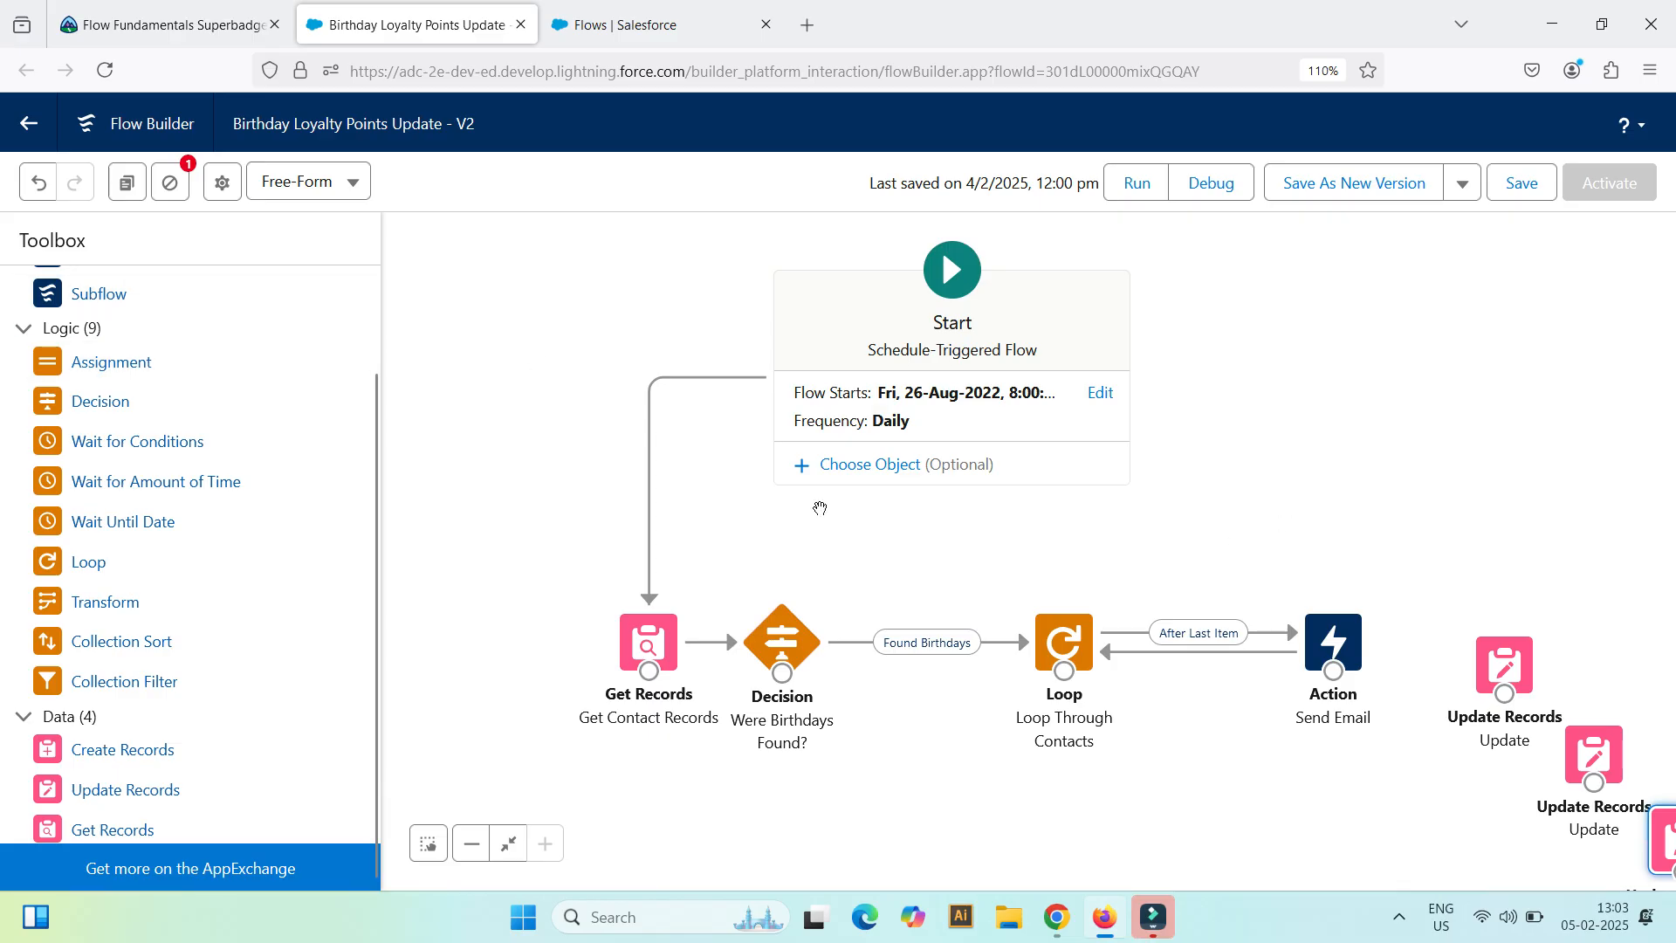
Step: Open the Points formula resource and review its data type, decimal places and loyalty status logic without changing it
scroll(175, 421, "up", 1)
scroll(140, 410, "up", 1)
left_click(137, 292)
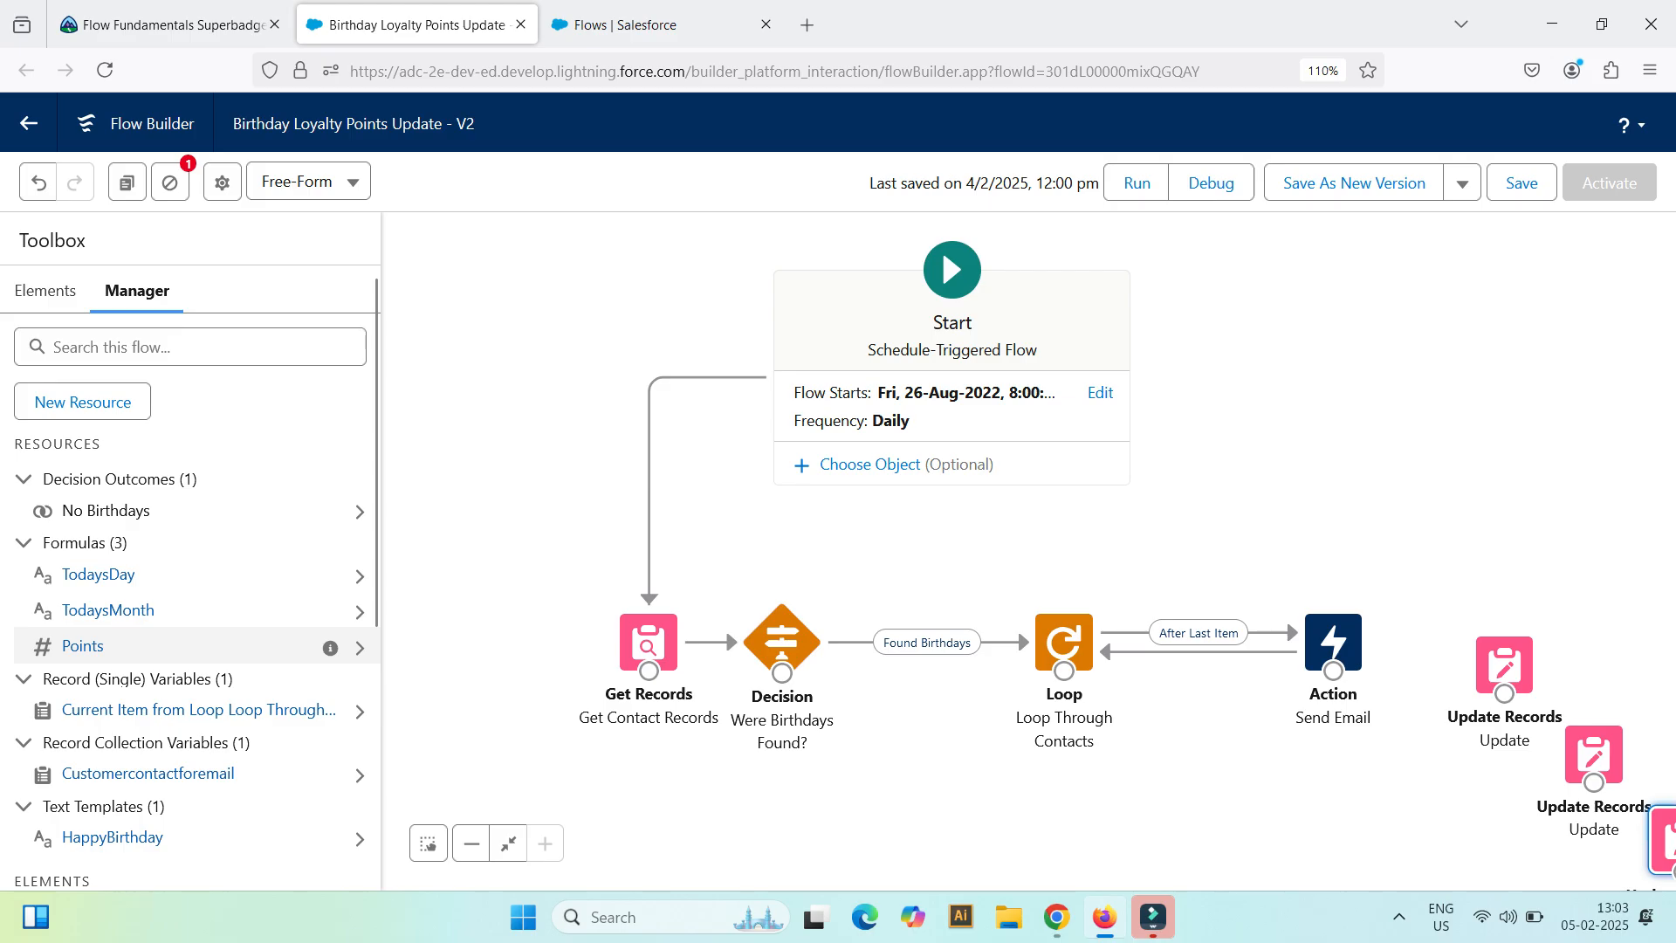
left_click(83, 646)
scroll(463, 520, "down", 1)
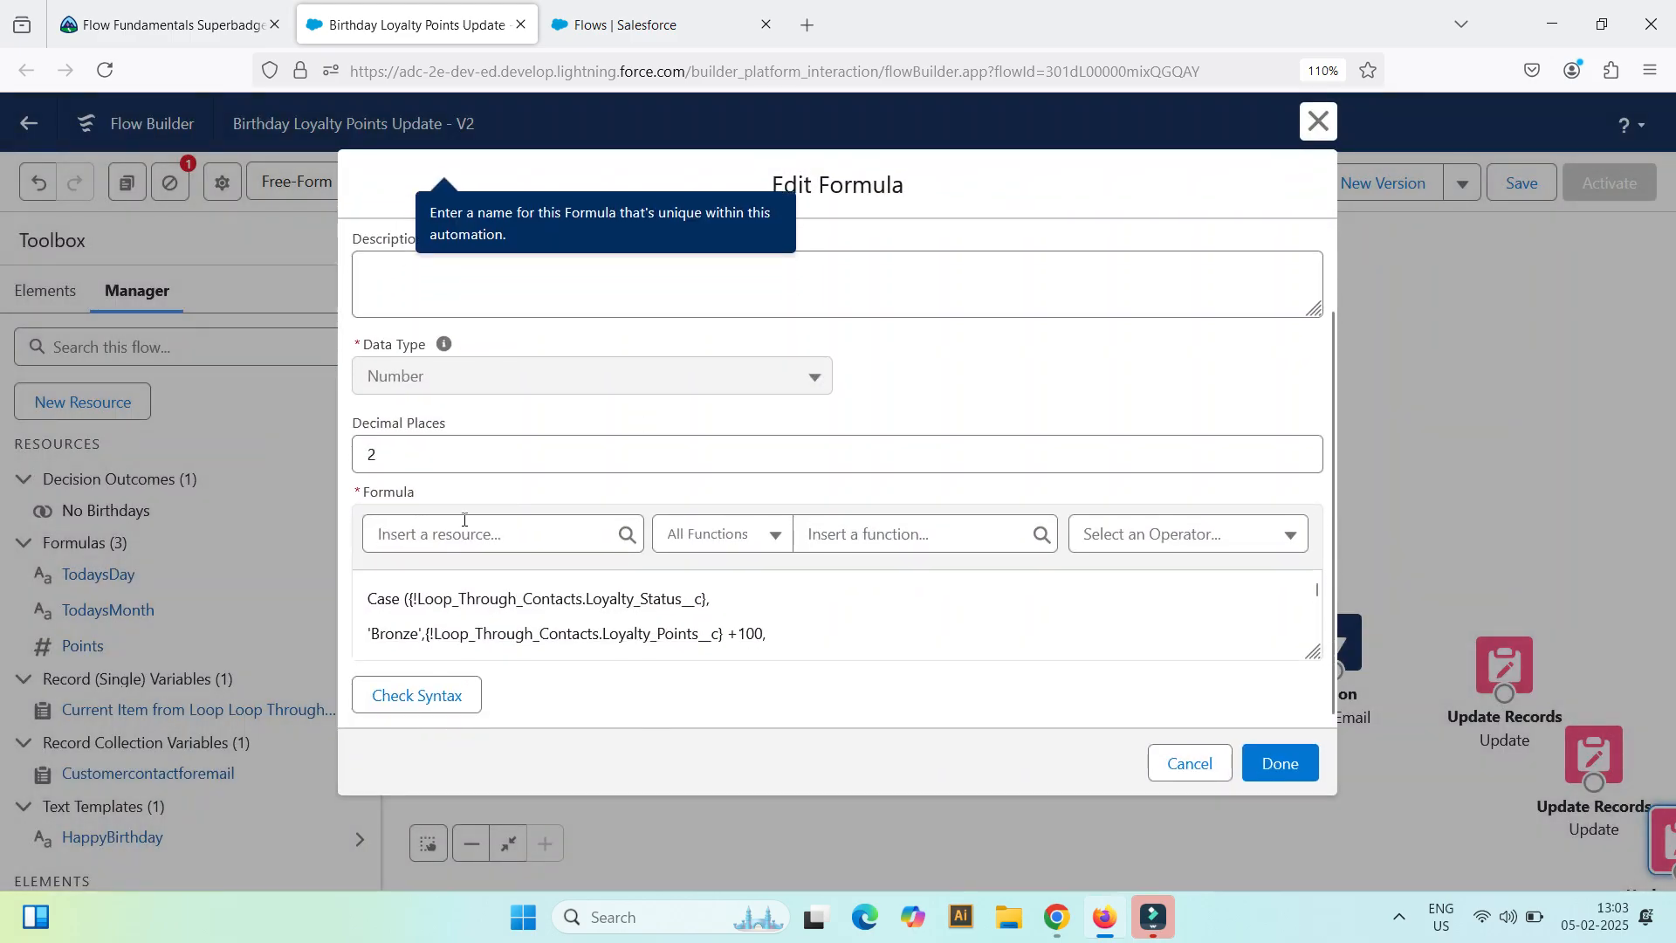
scroll(611, 615, "down", 2)
scroll(838, 454, "up", 1)
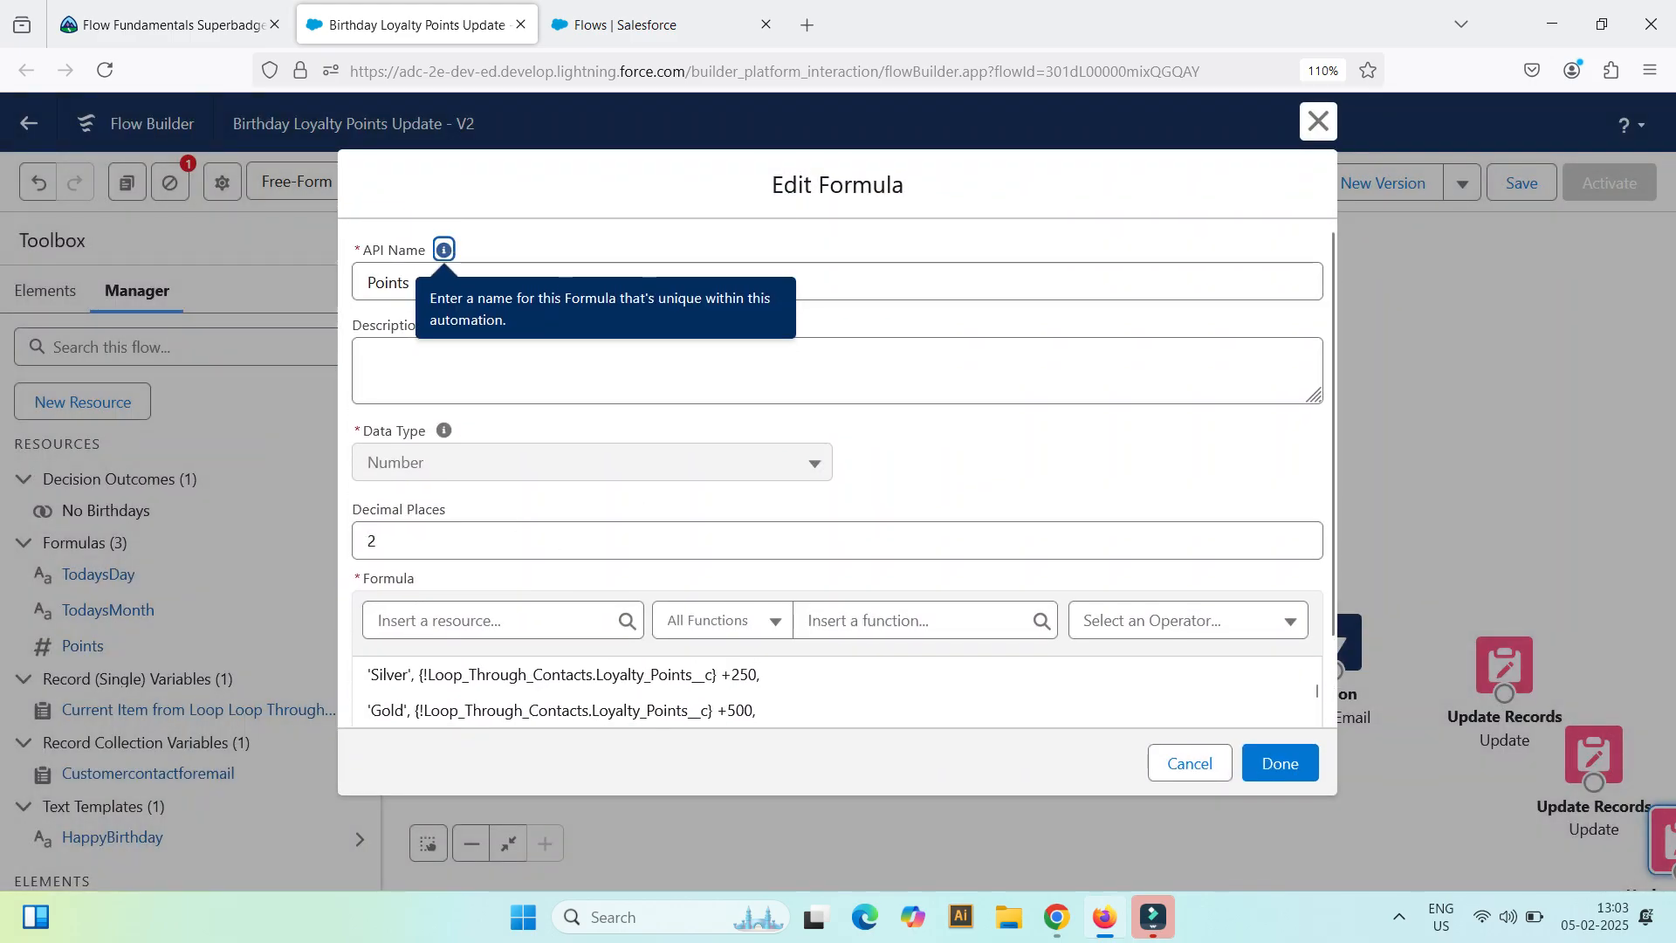
left_click(1317, 122)
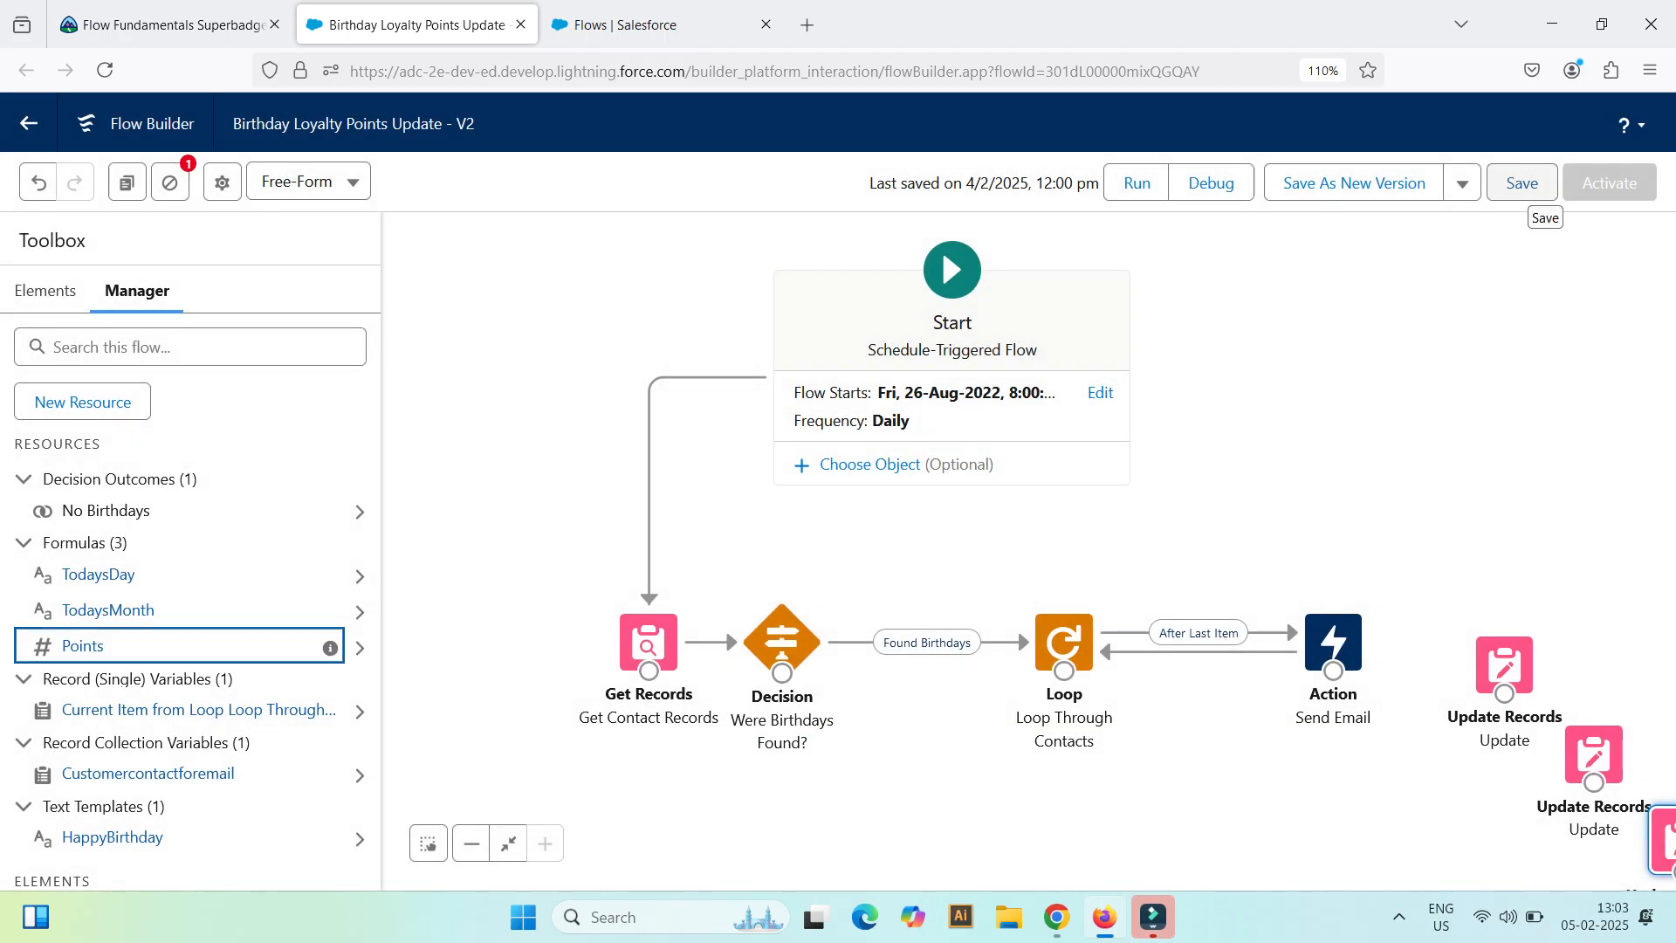
Step: Spread the two duplicated Update Records elements apart on the canvas and check the settings of the lower one
left_click_drag(1593, 581, 1403, 450)
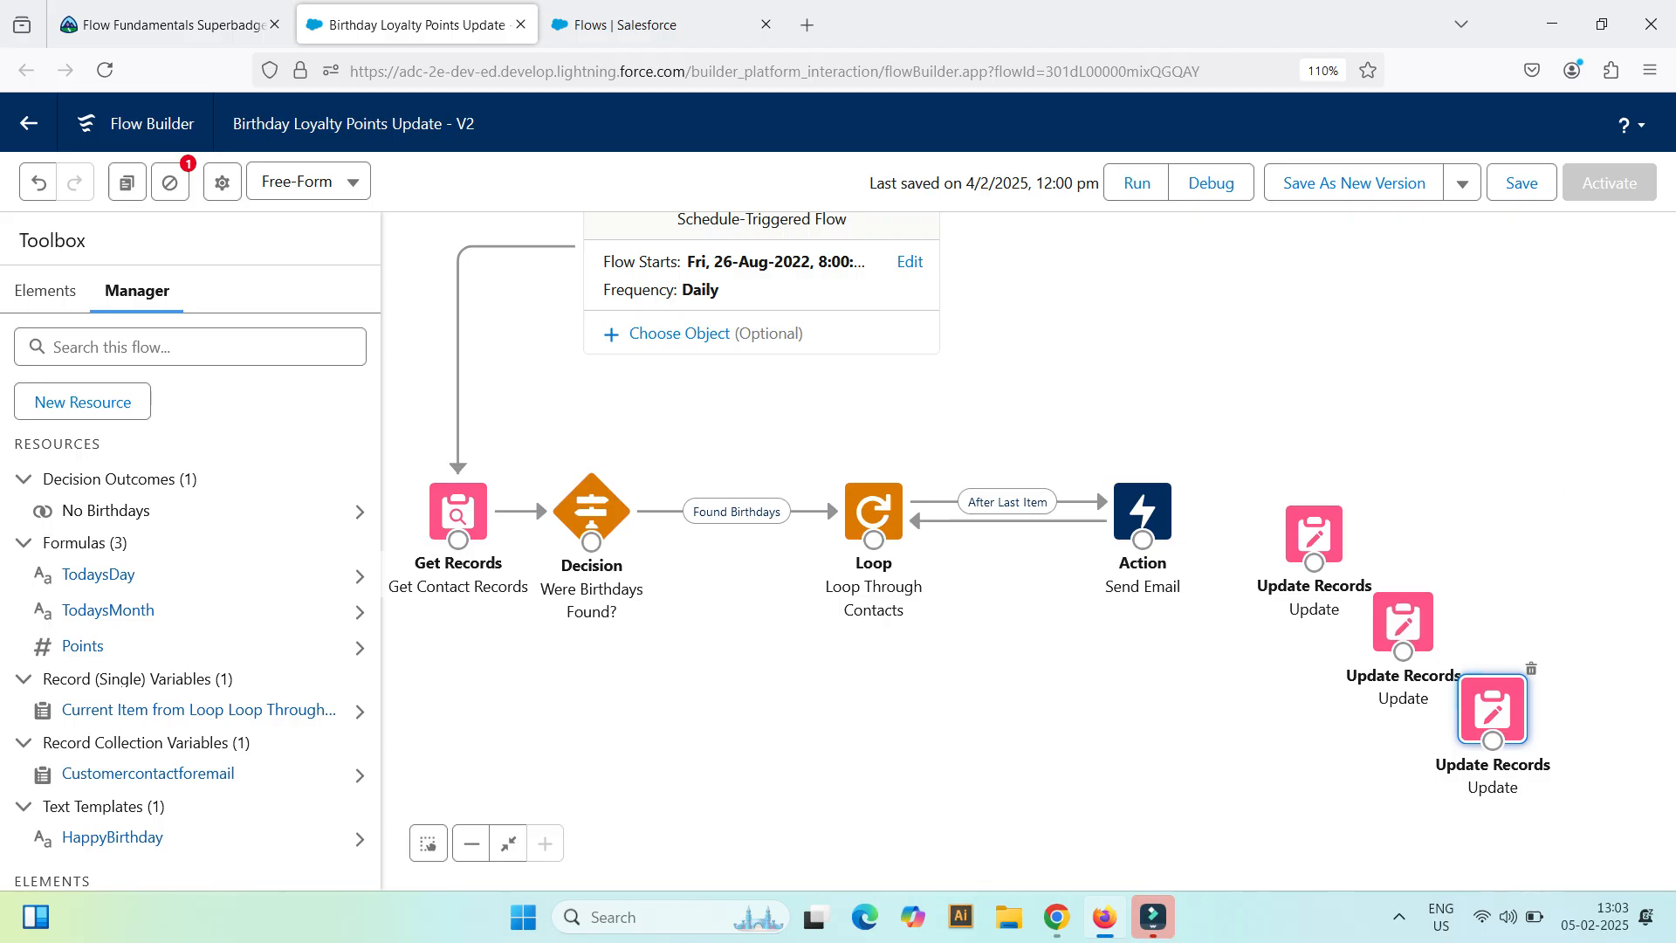
left_click_drag(1493, 541, 1469, 589)
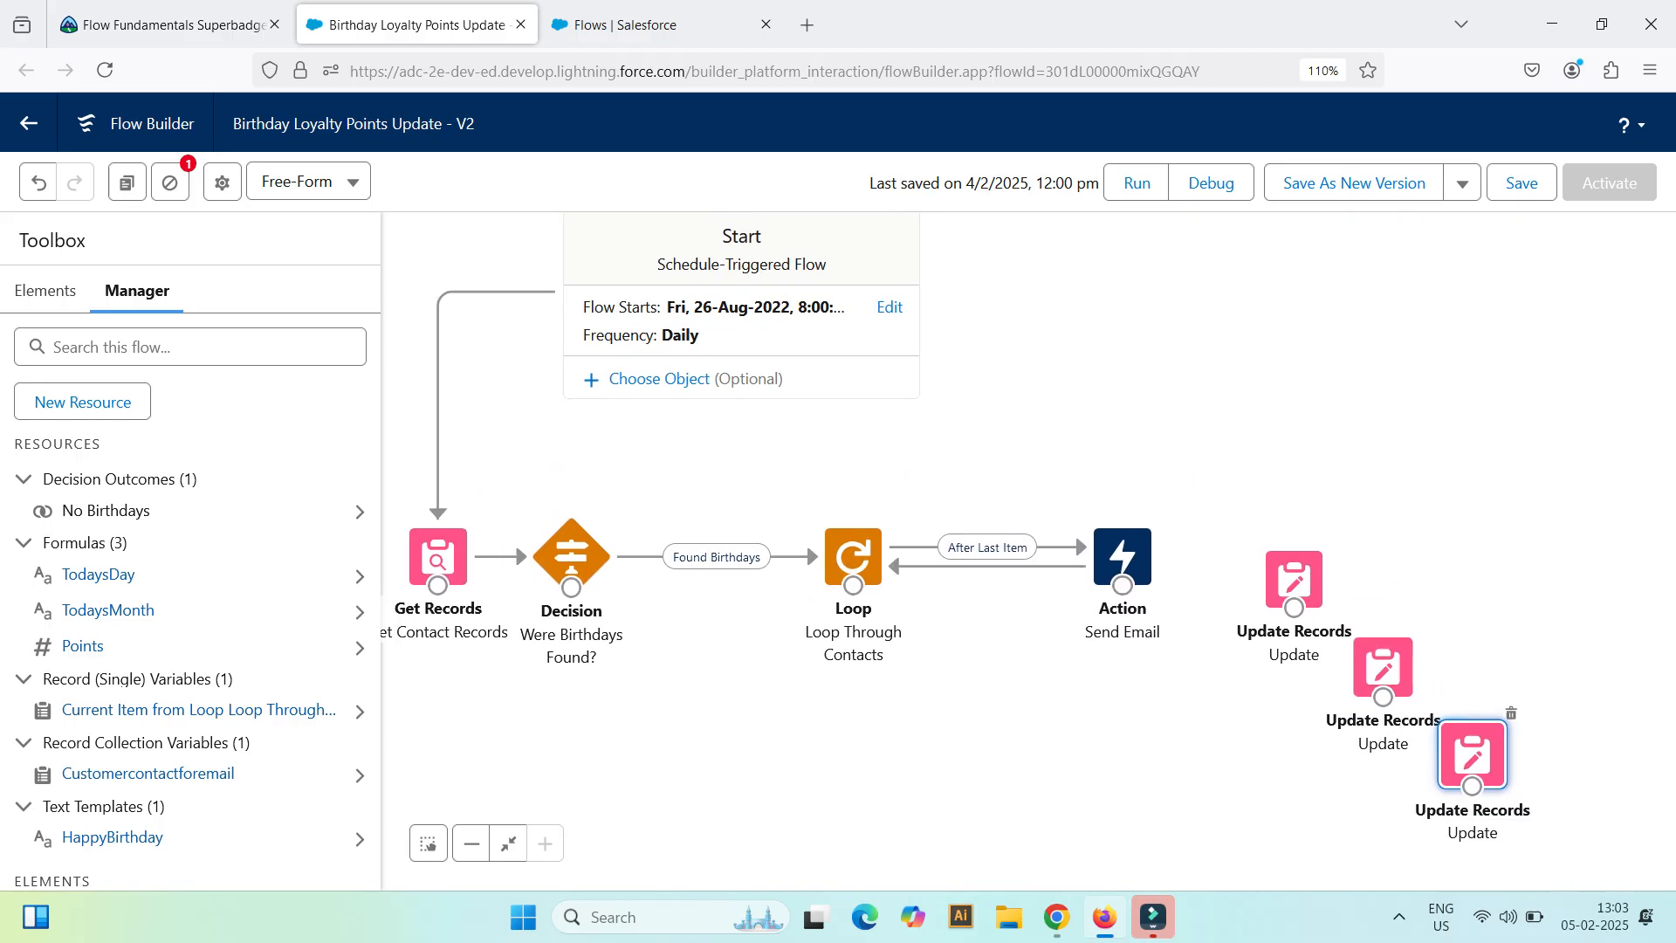
left_click_drag(1382, 668, 1490, 506)
left_click_drag(1473, 752, 1454, 680)
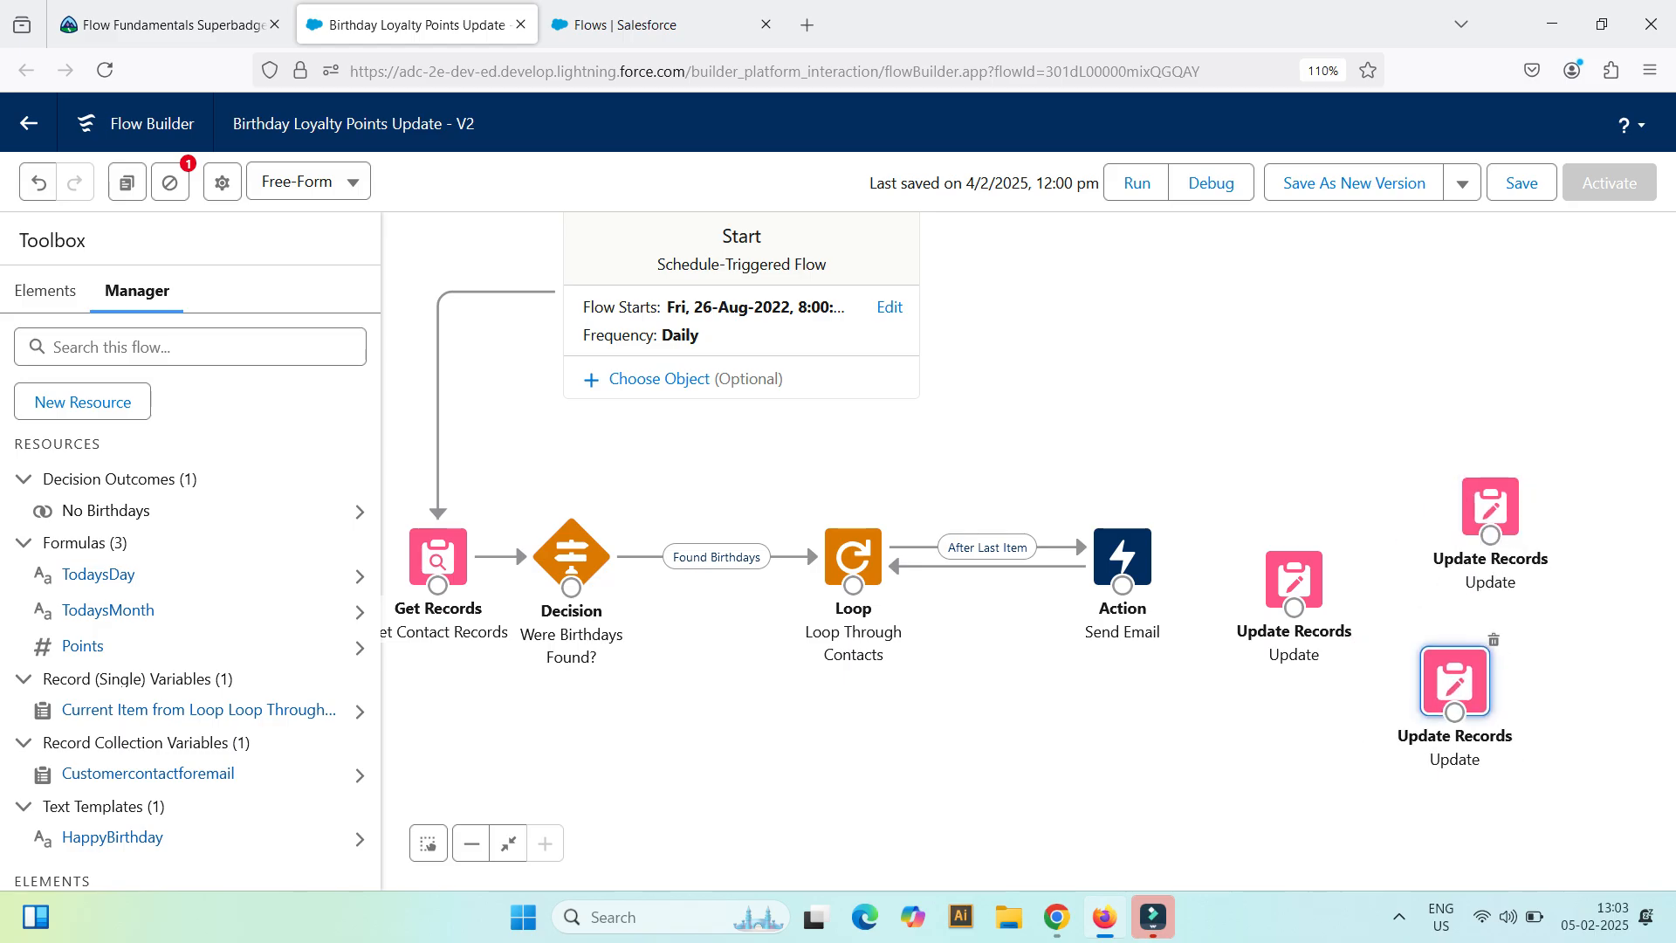
double_click(1454, 680)
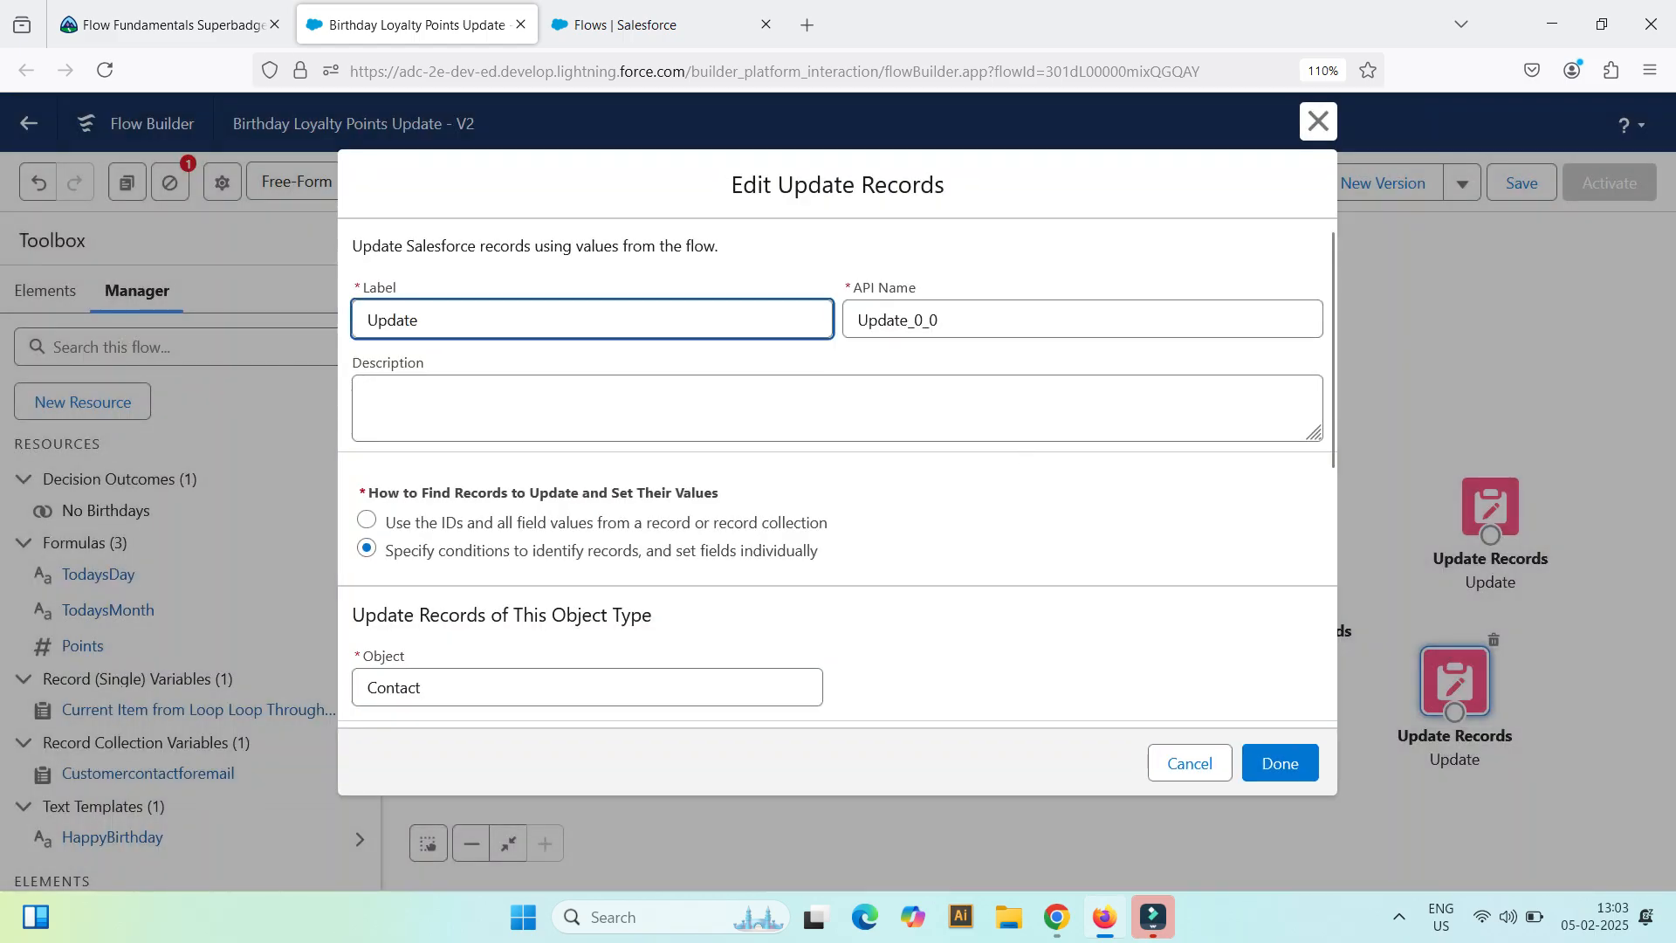
left_click(1318, 122)
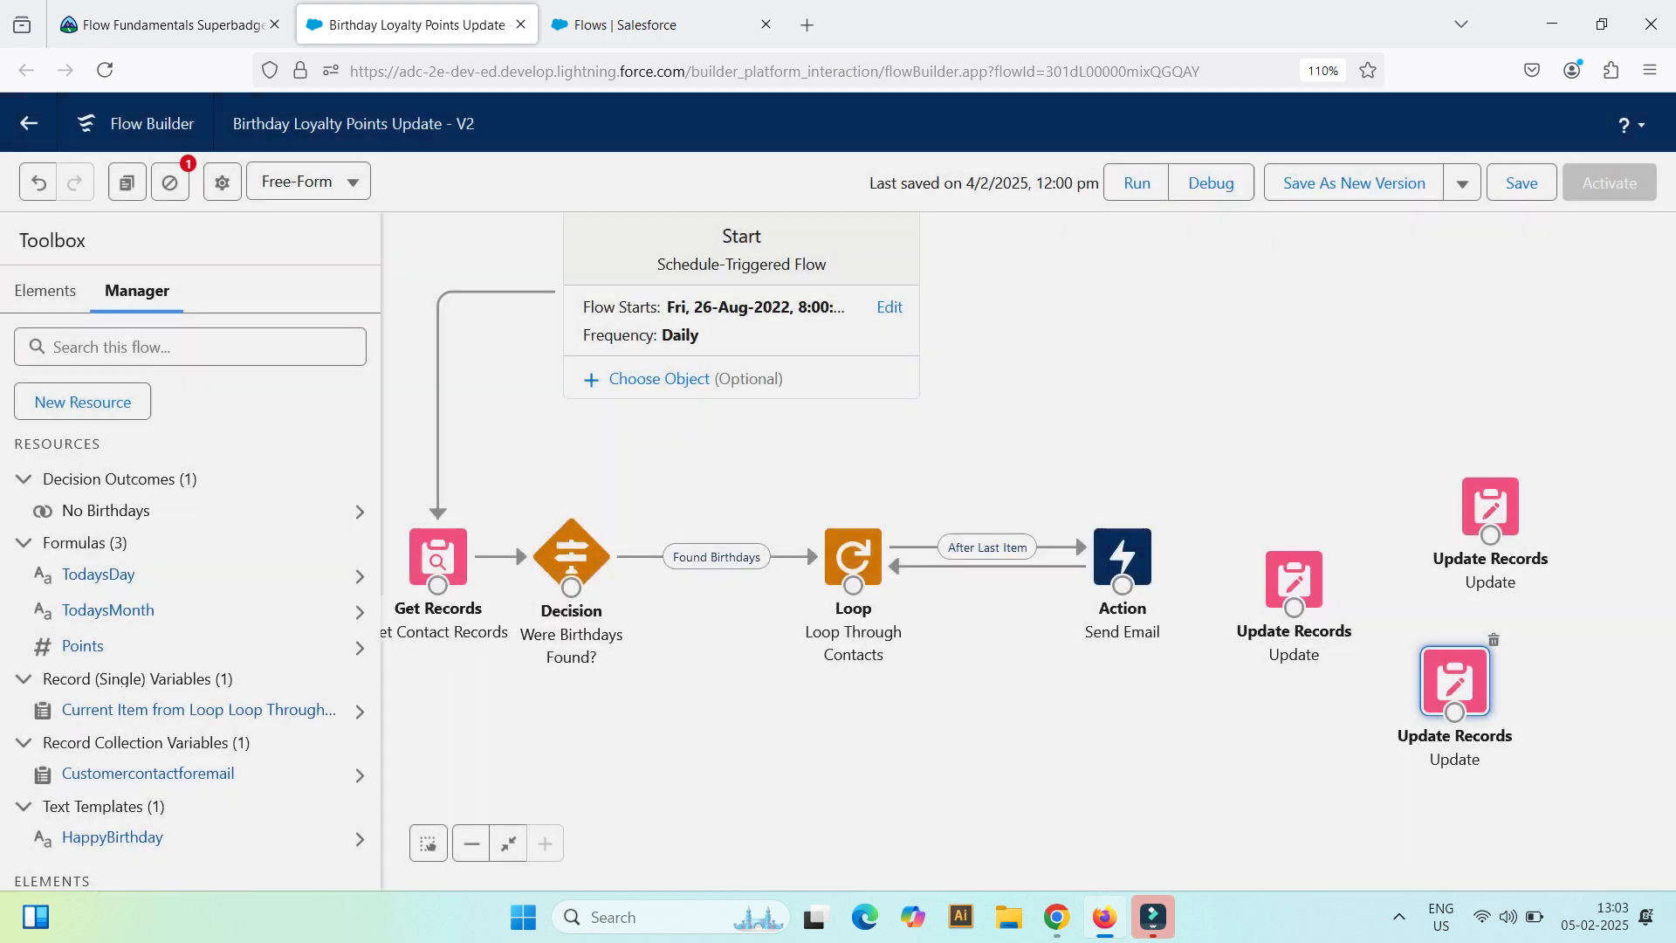
Step: Reposition the original Update Records element near the Send Email action, and save and reload the flow
scroll(1323, 583, "down", 1)
left_click_drag(1290, 488, 1277, 526)
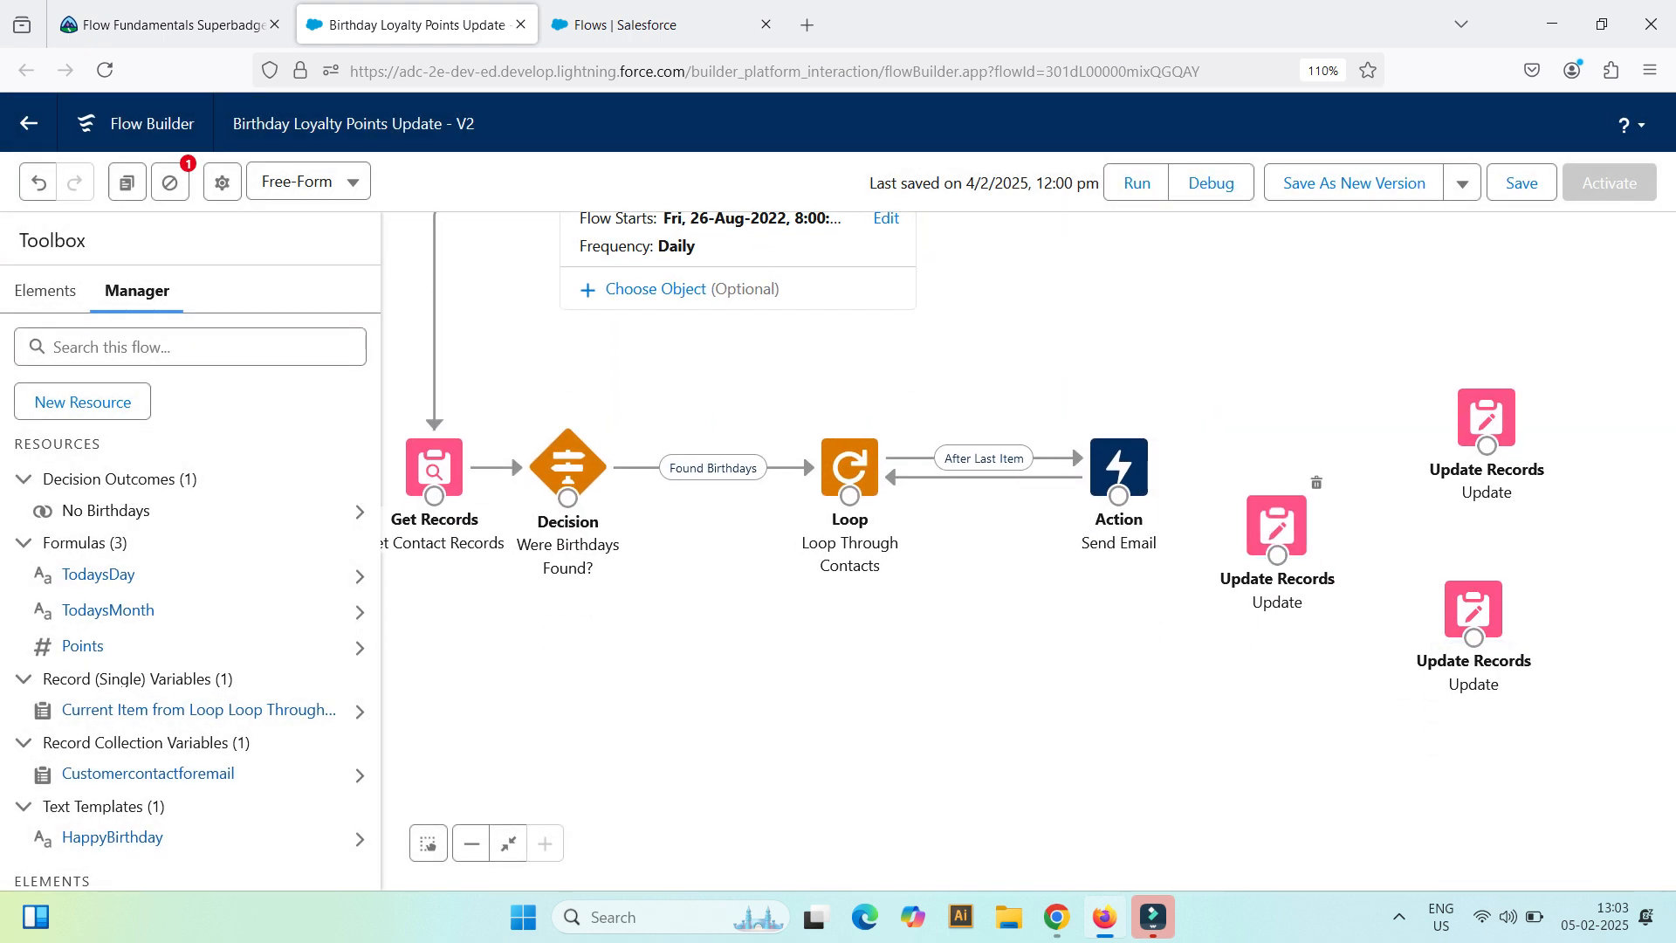
double_click(1277, 526)
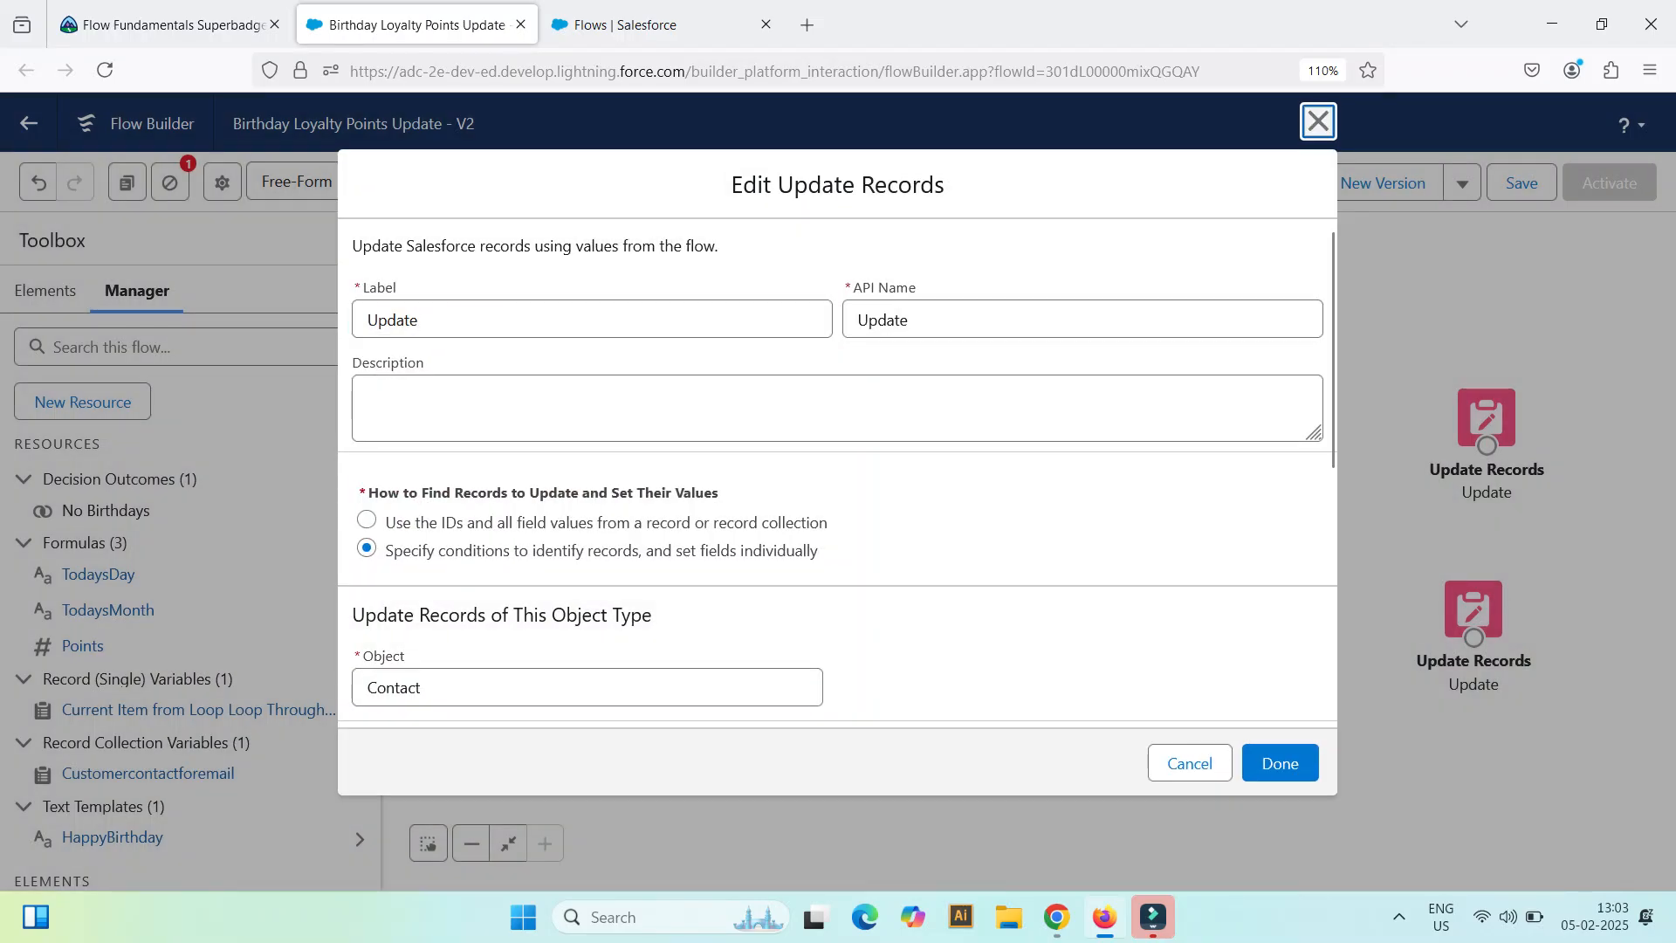
left_click(1318, 120)
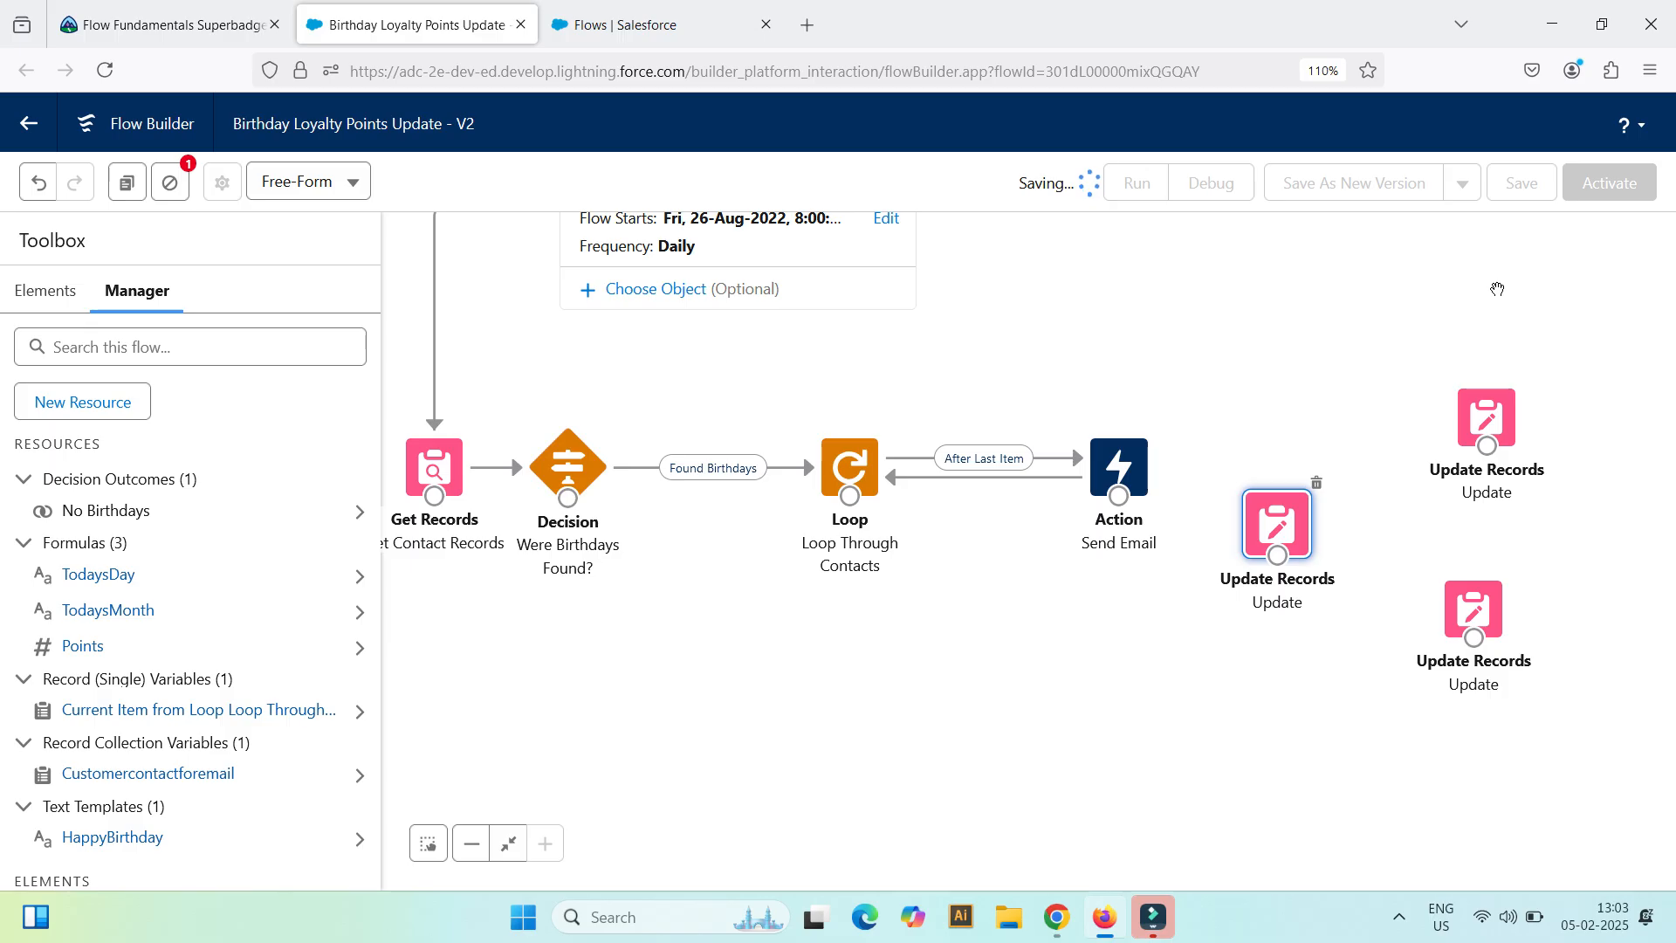
key("F5")
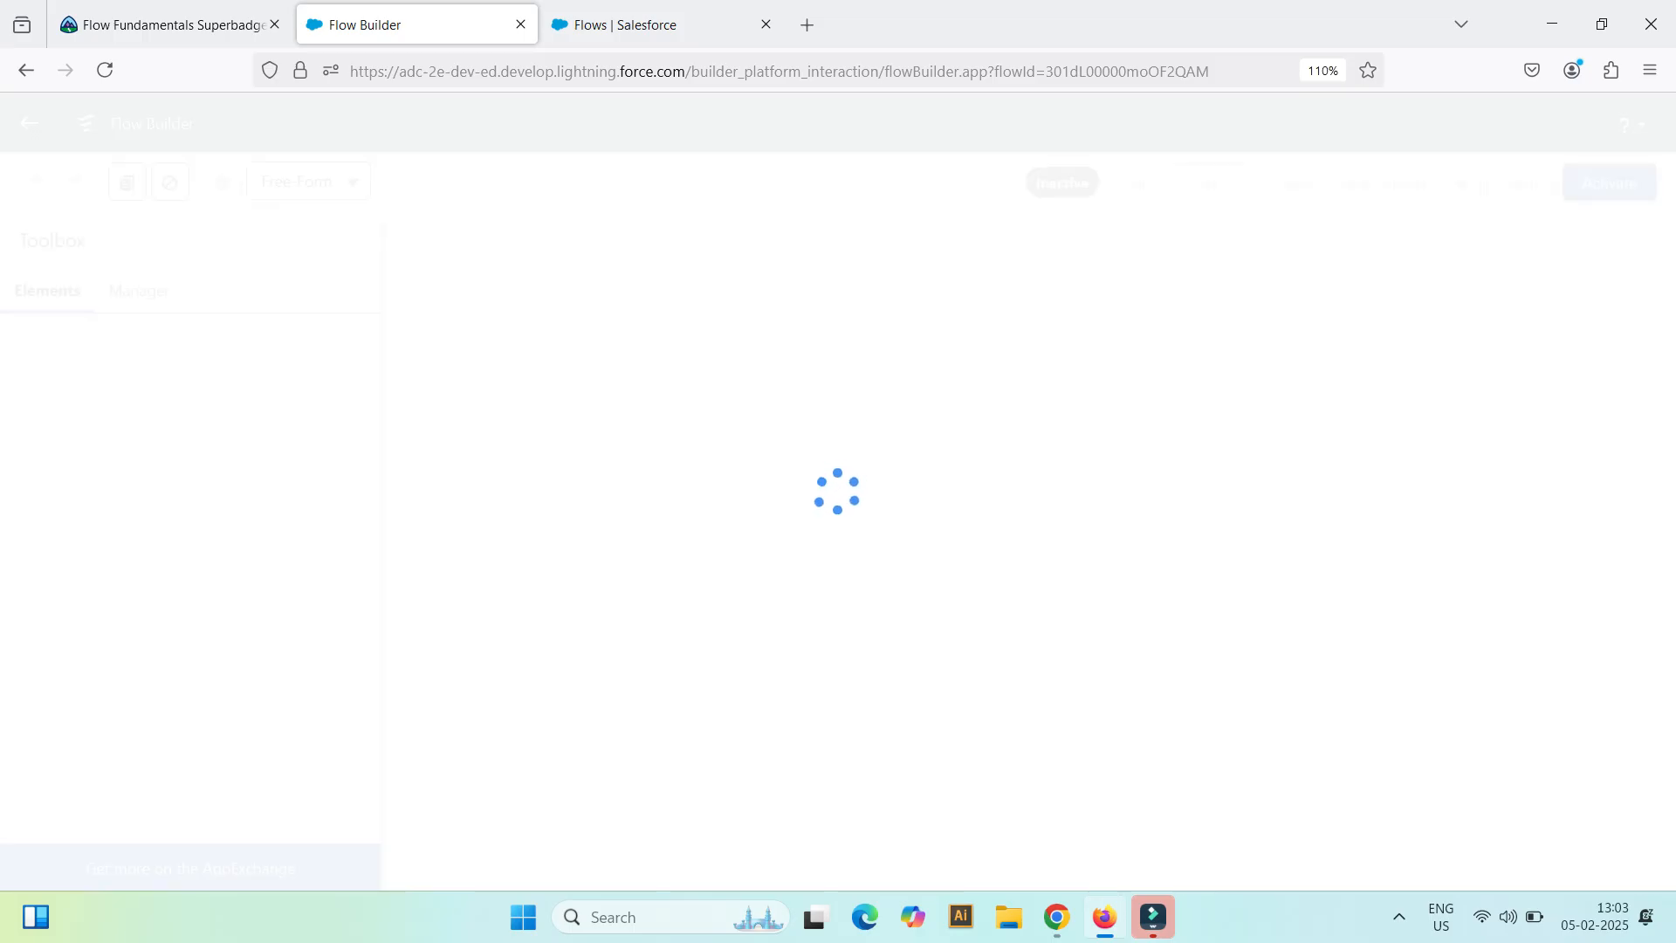
Step: Review the filter condition and field values of the Update Records element closest to the Send Email action
left_click_drag(1481, 597, 1121, 486)
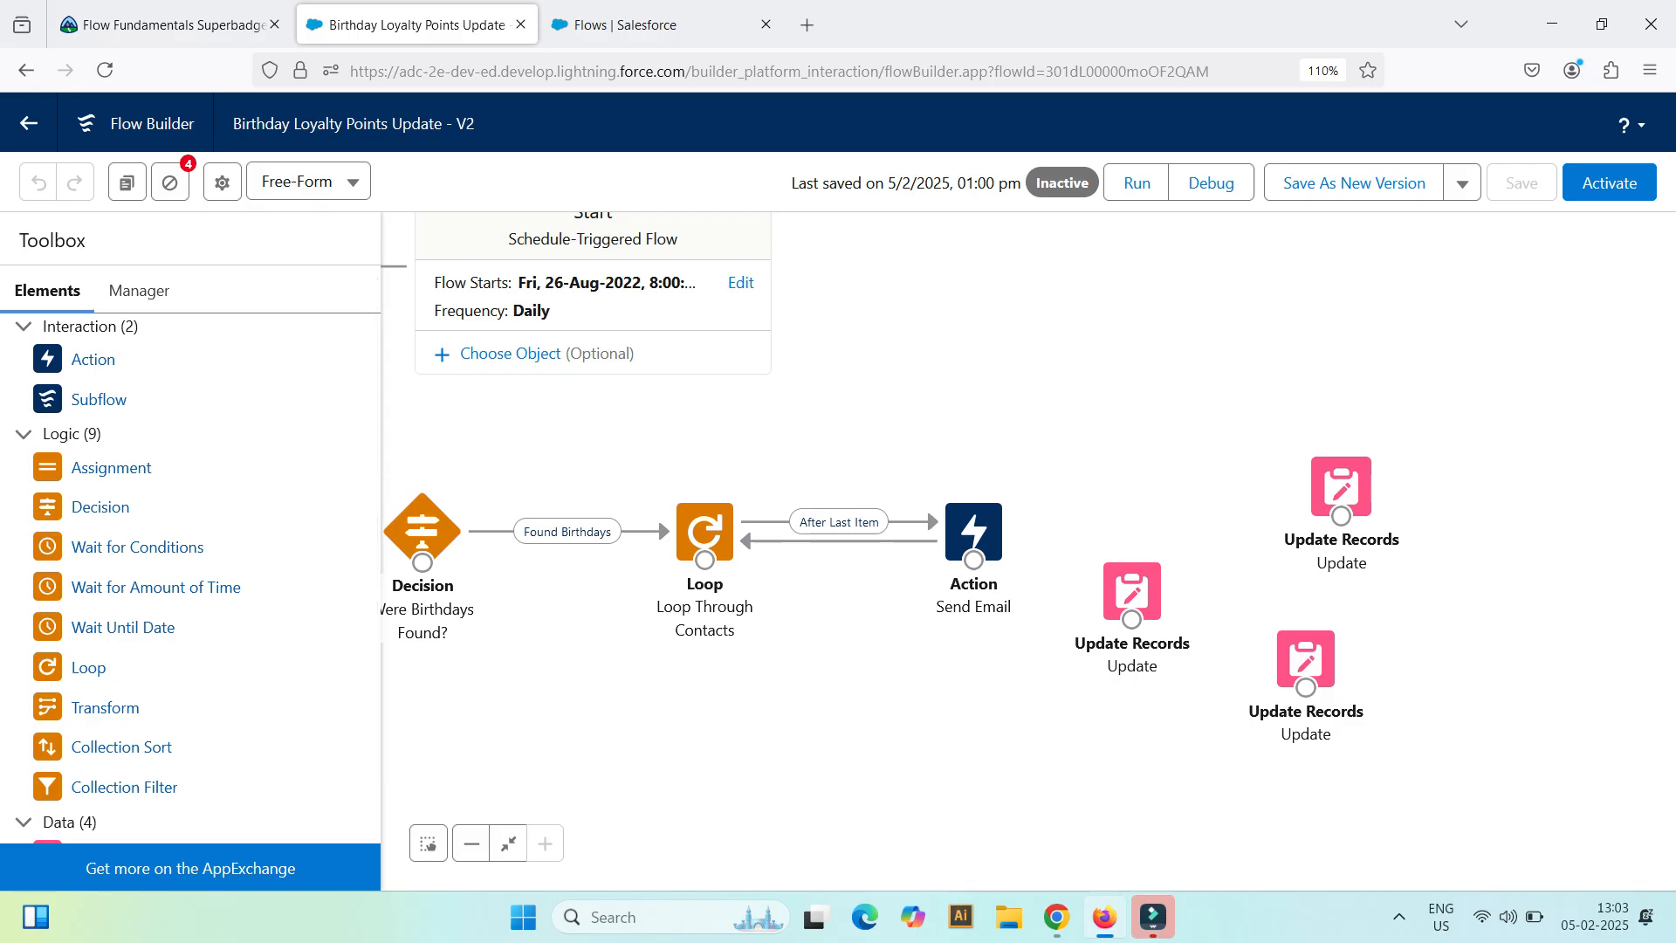
left_click(1342, 485)
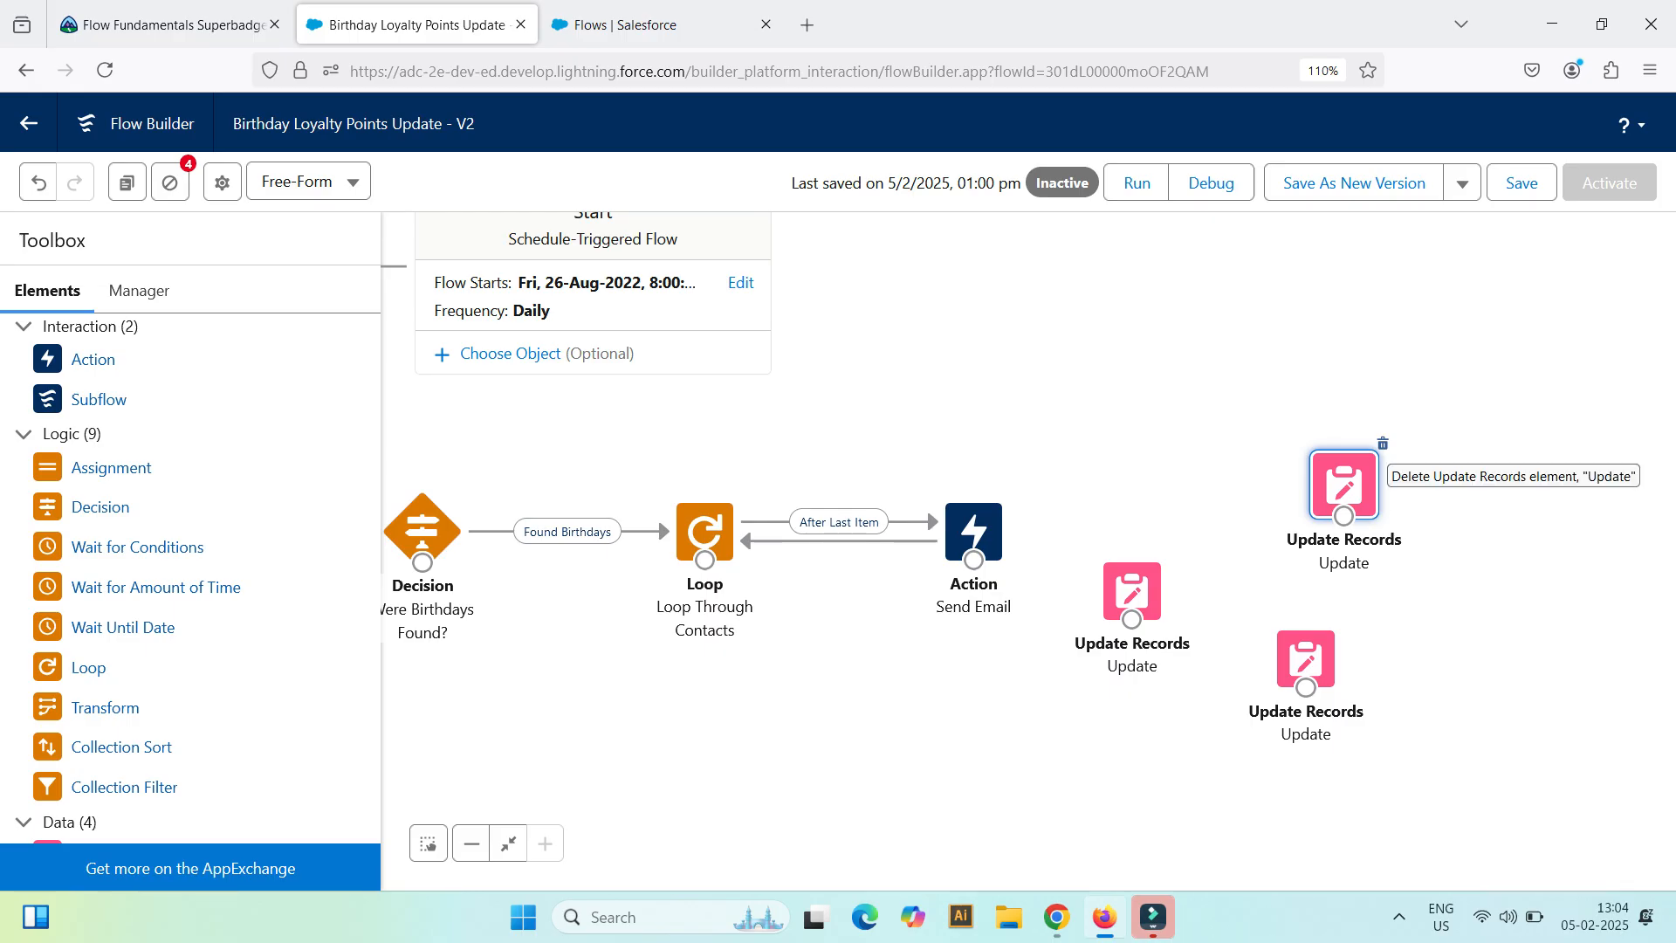
double_click(1132, 590)
scroll(836, 471, "down", 5)
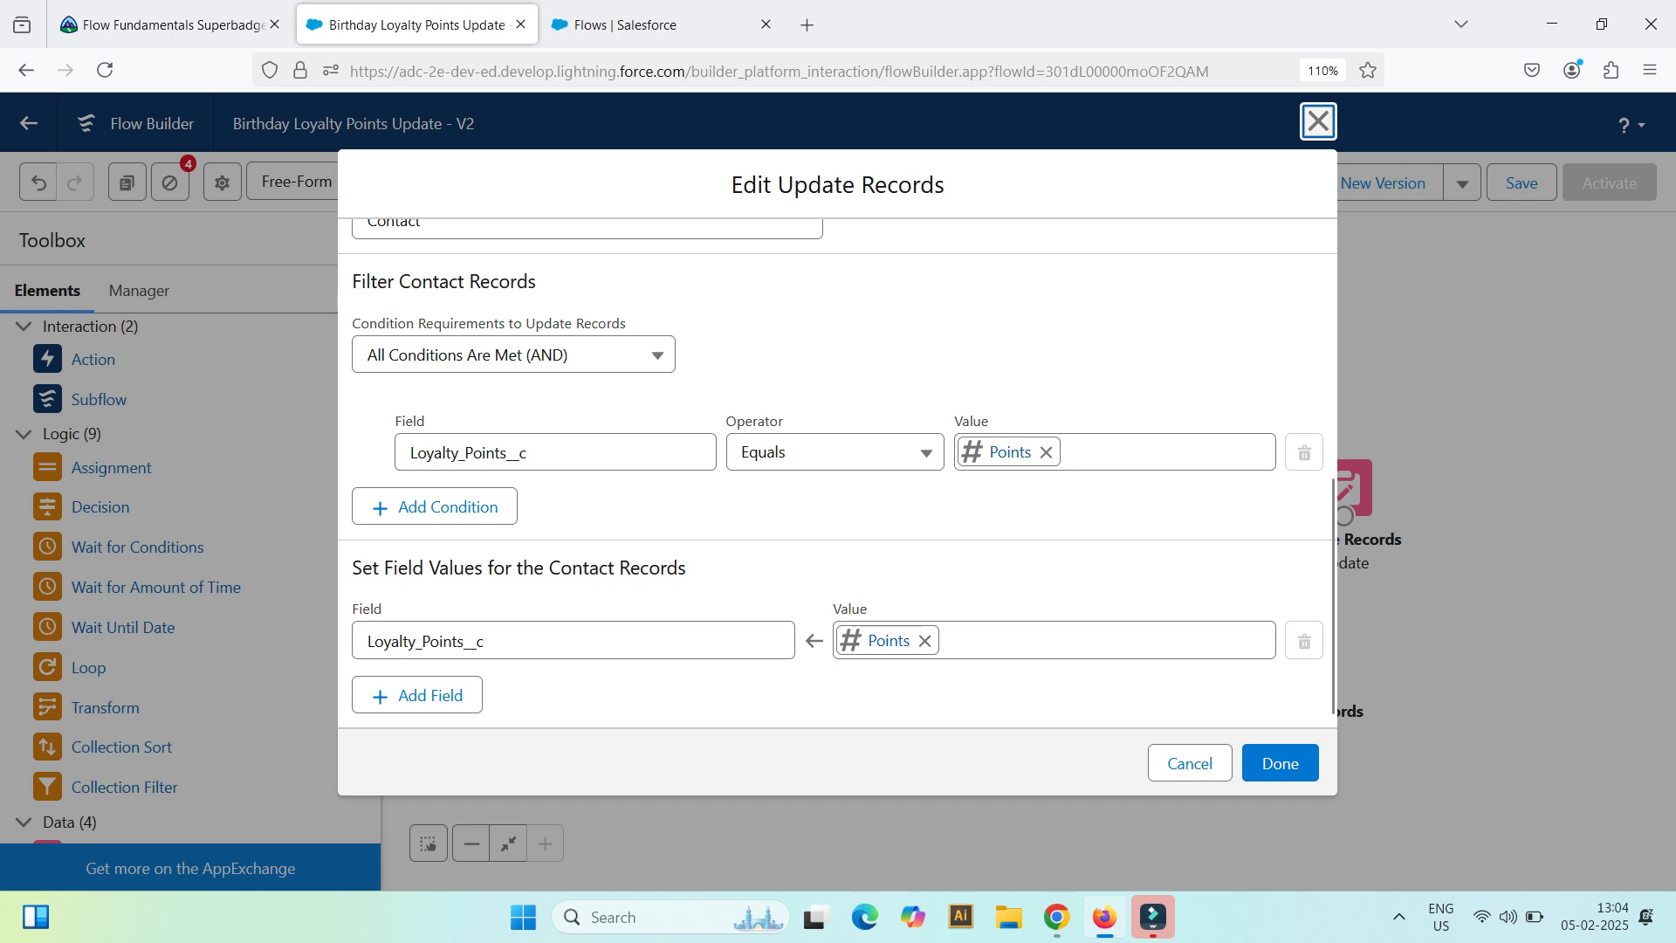
left_click(1318, 121)
Step: Delete the two duplicate Update Records elements, keeping only the one closest to the Send Email action
left_click(1349, 480)
left_click(1383, 442)
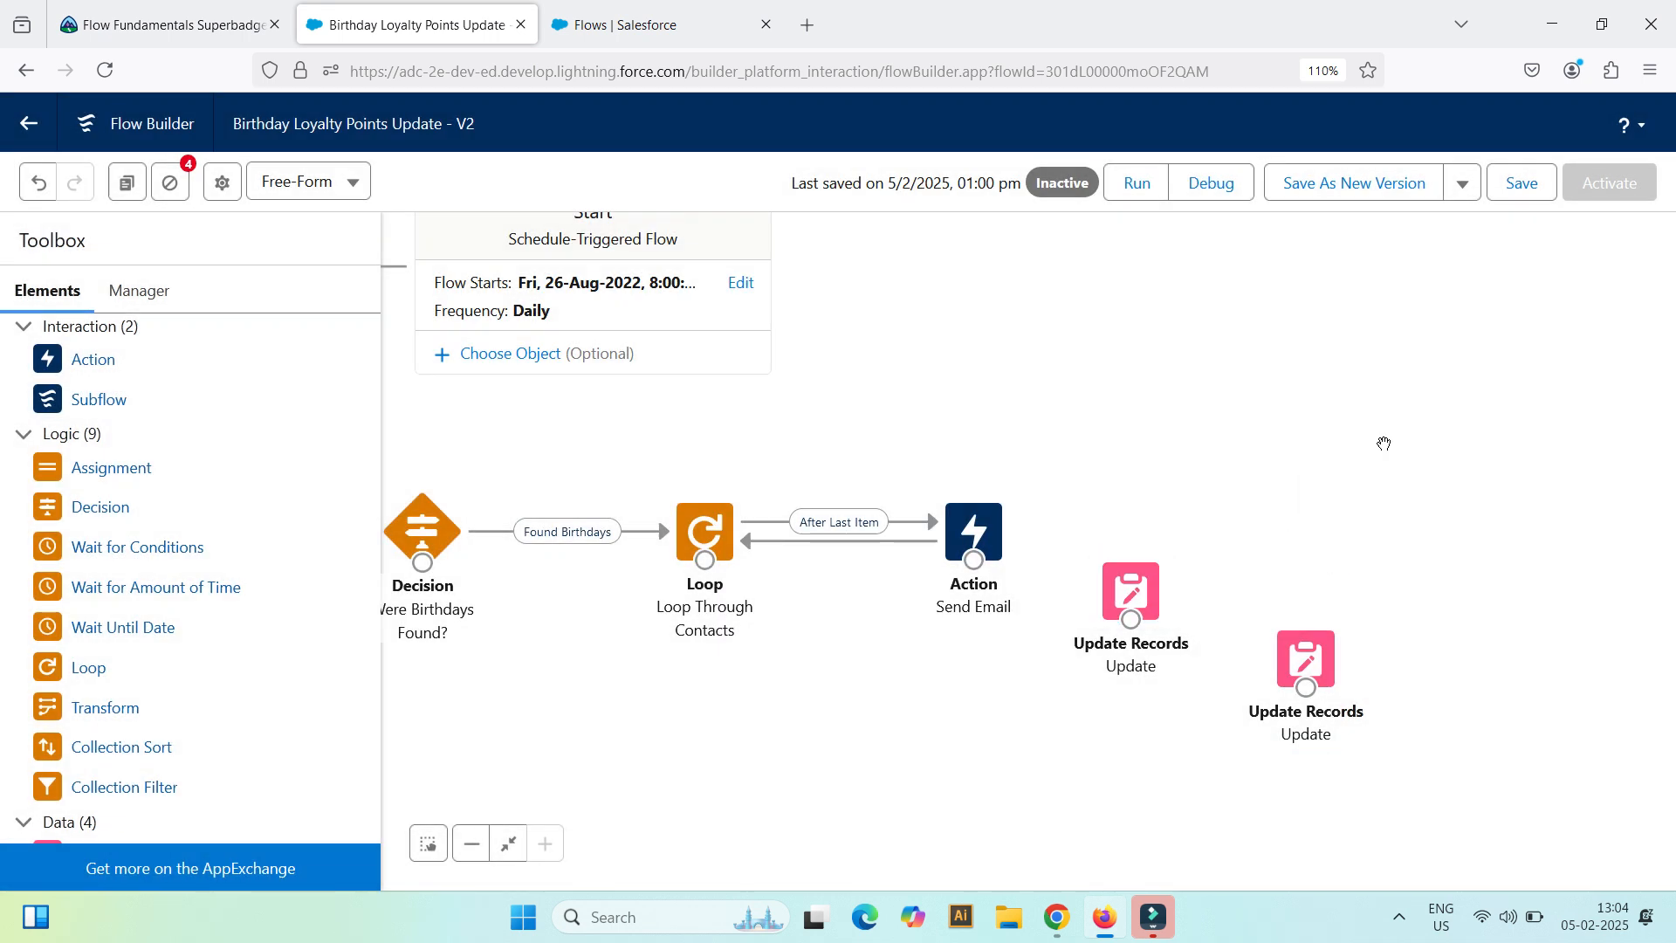
left_click(1306, 650)
left_click(1346, 614)
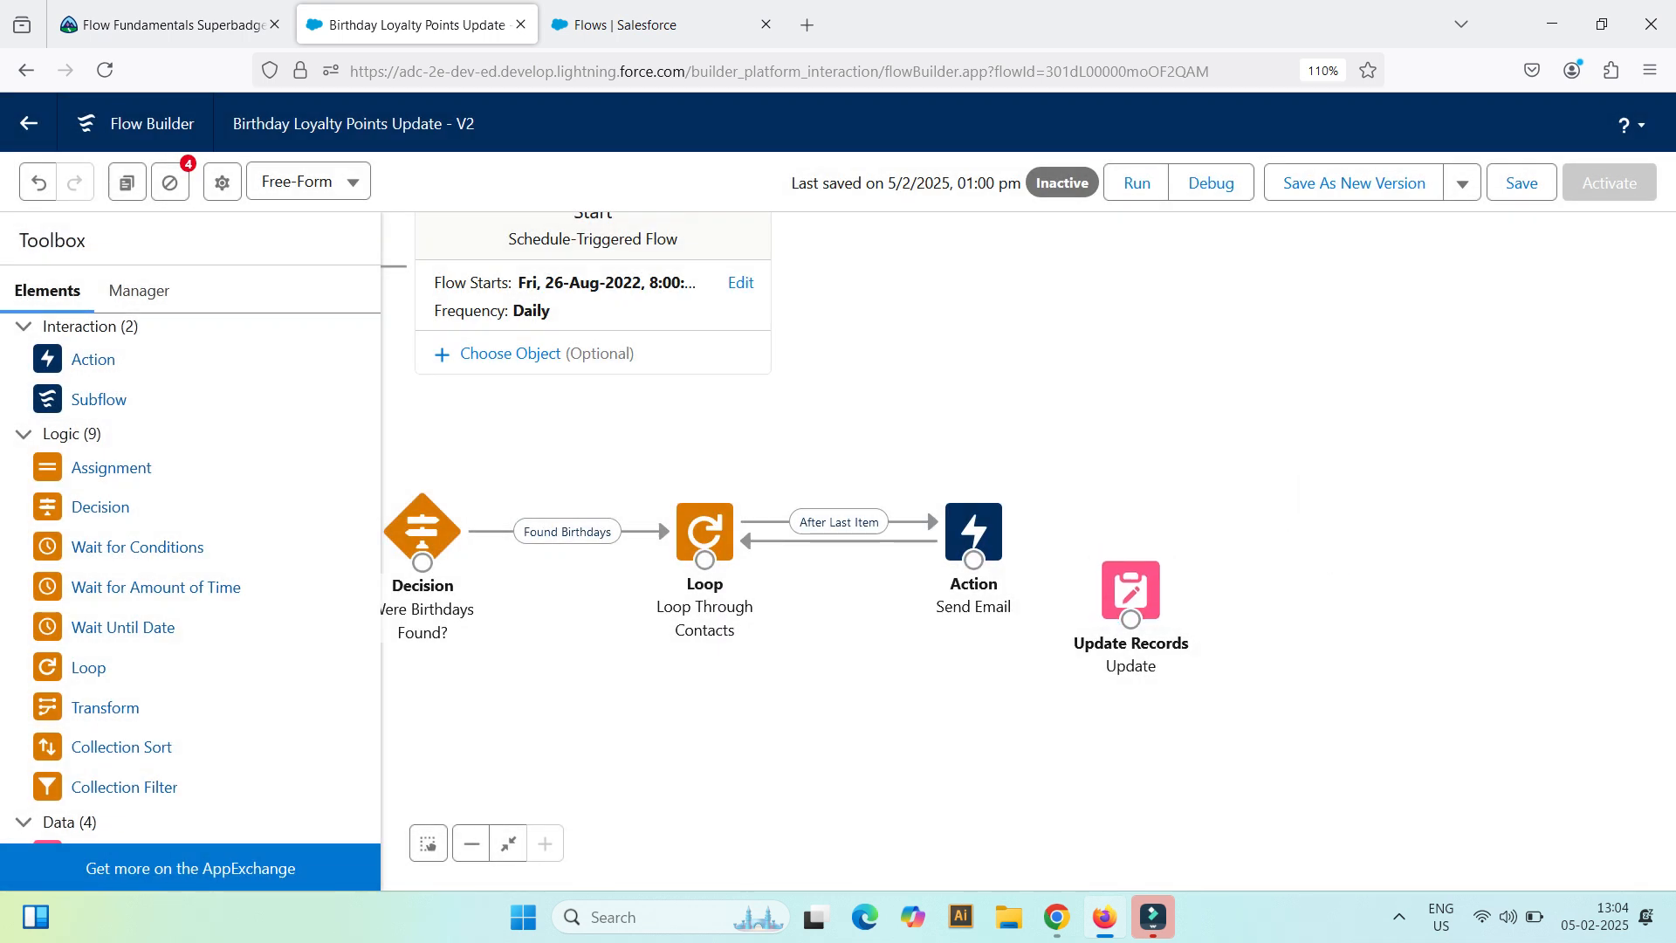
Step: Inspect the remaining Update Records element's label, API name, object, filter and field values without changing them
double_click(1130, 591)
scroll(838, 471, "down", 5)
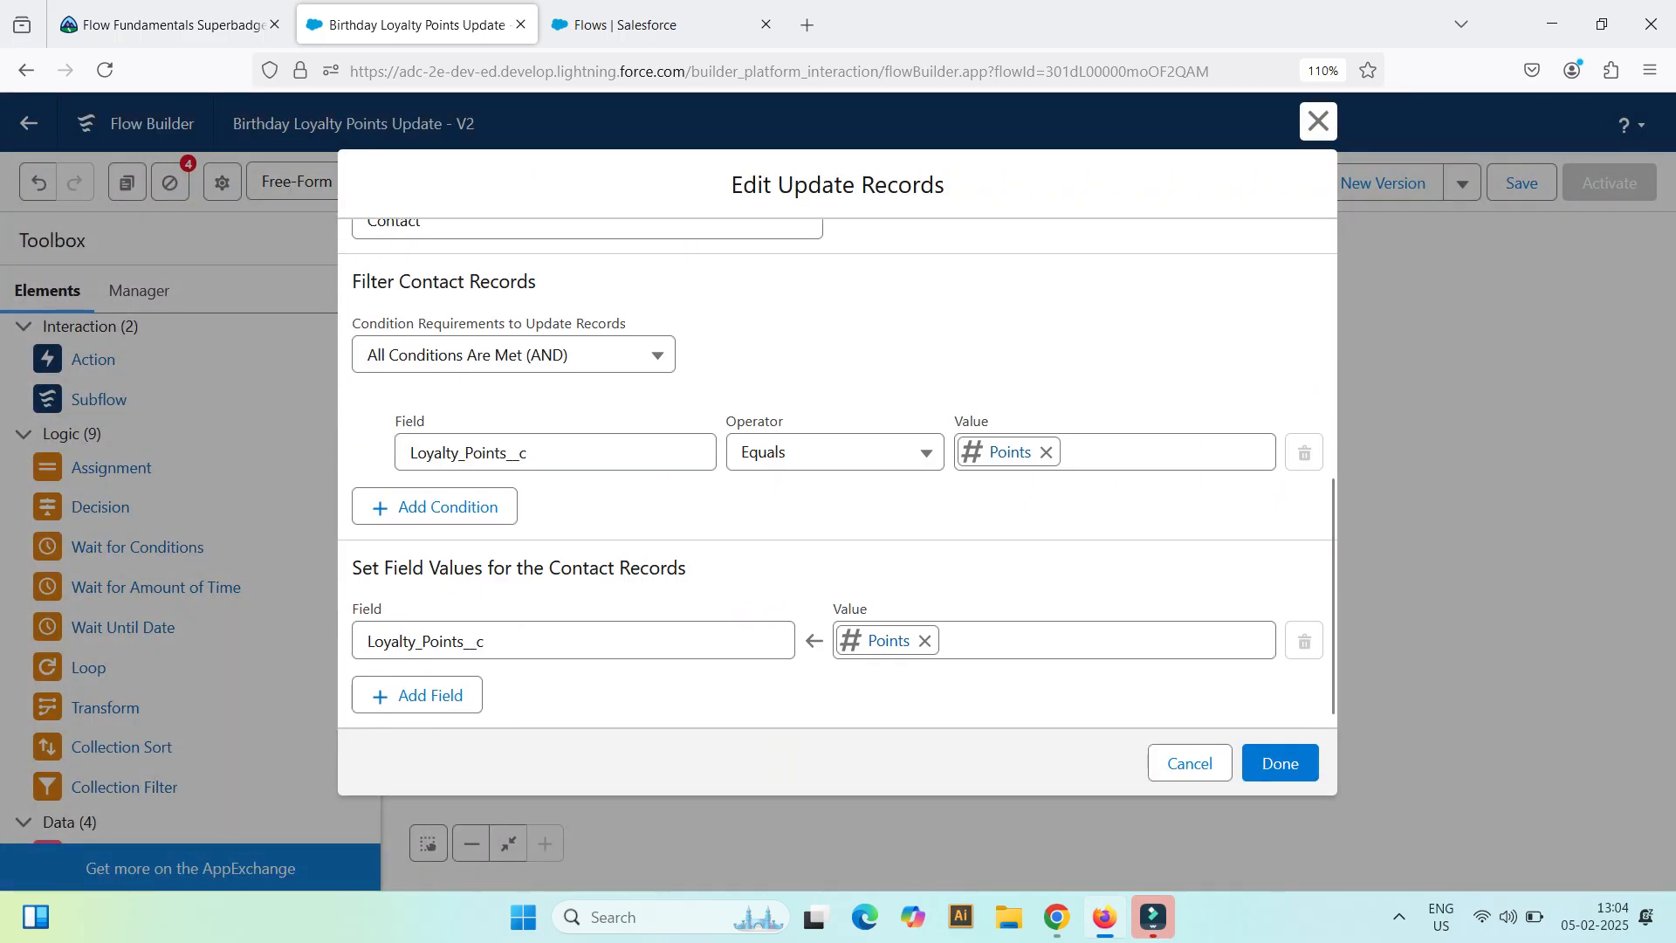
scroll(838, 471, "up", 5)
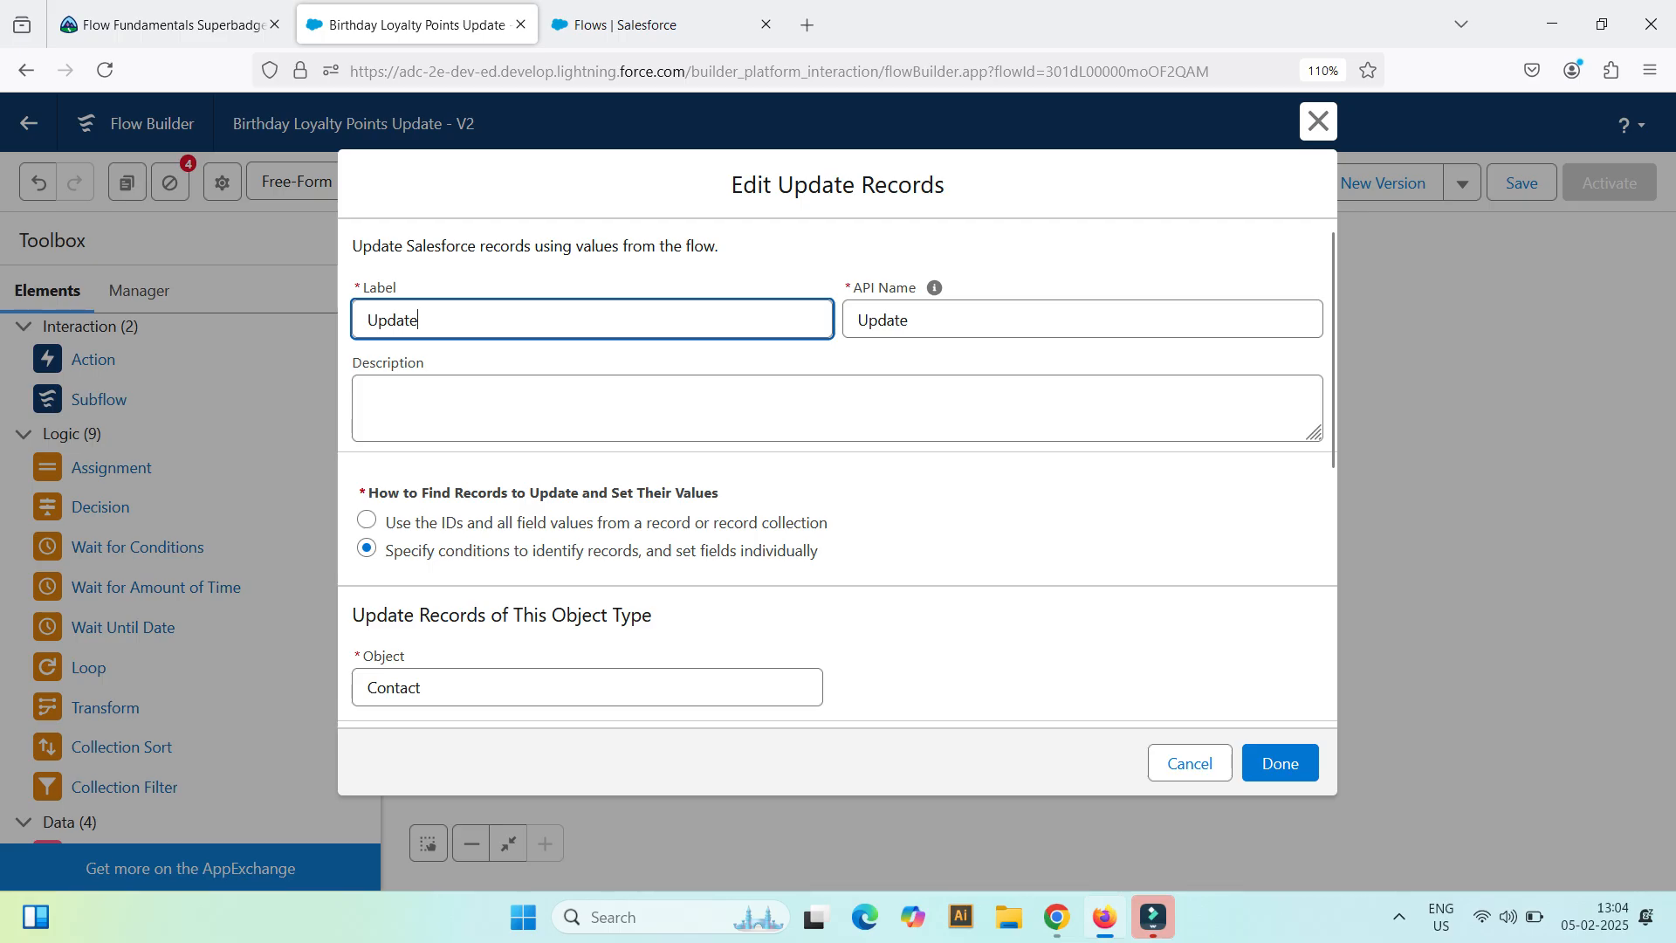
left_click(1319, 122)
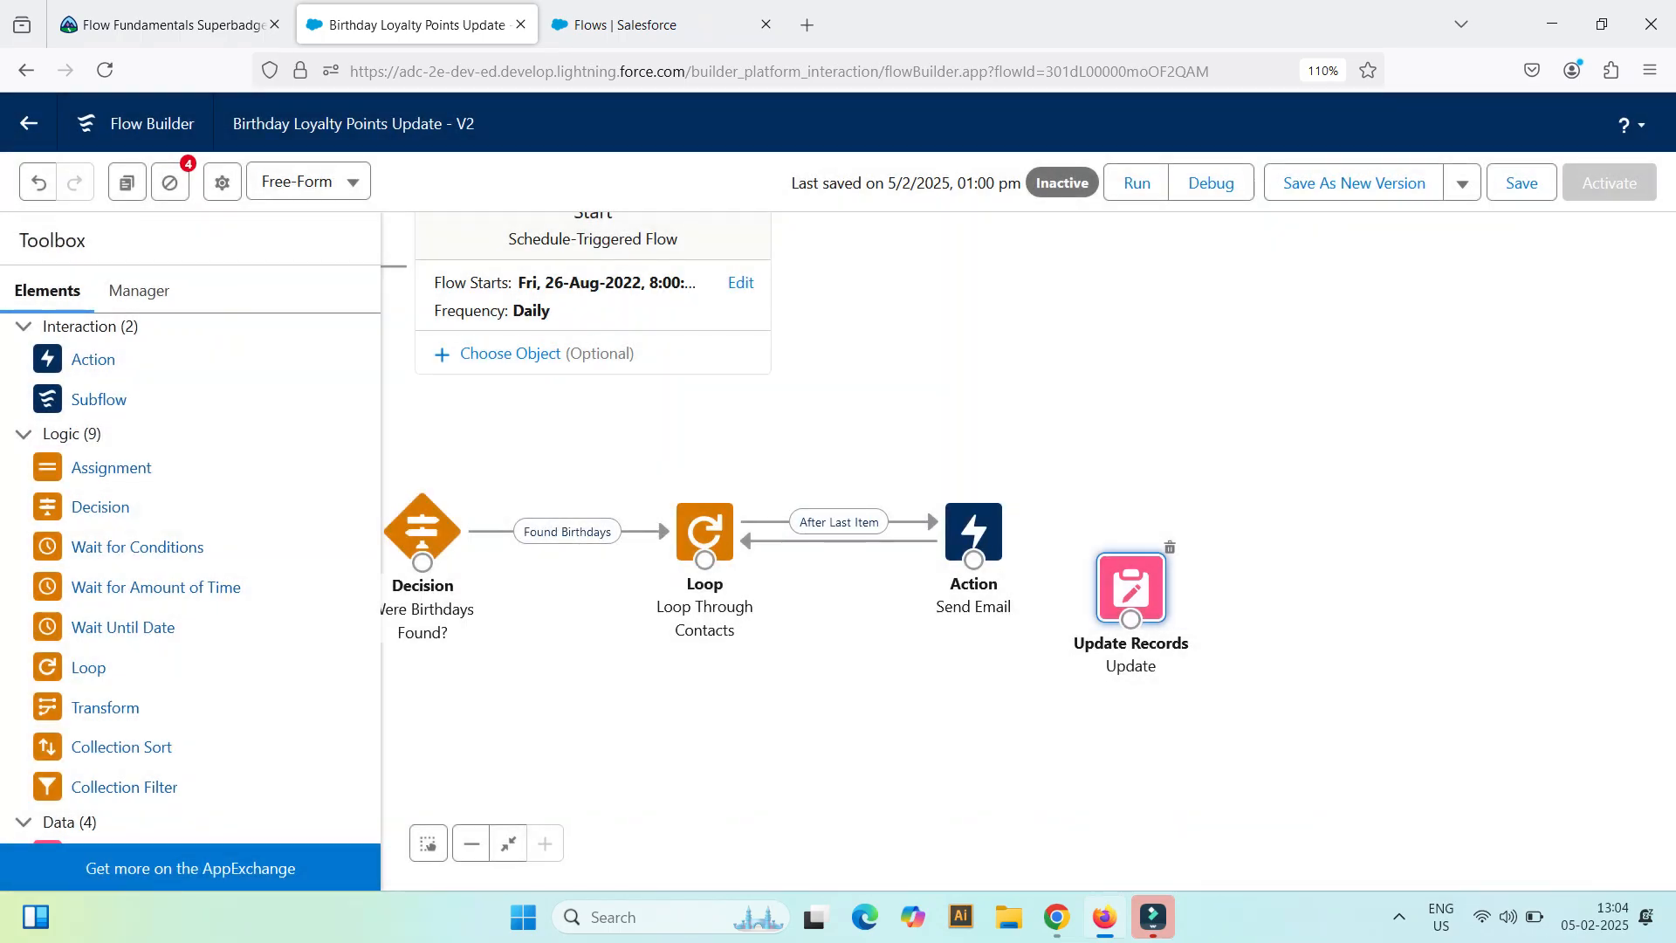
Step: Connect the Send Email action to the Update element with a fault path, space out Get Contact Records, and save the flow
left_click_drag(973, 558, 1191, 524)
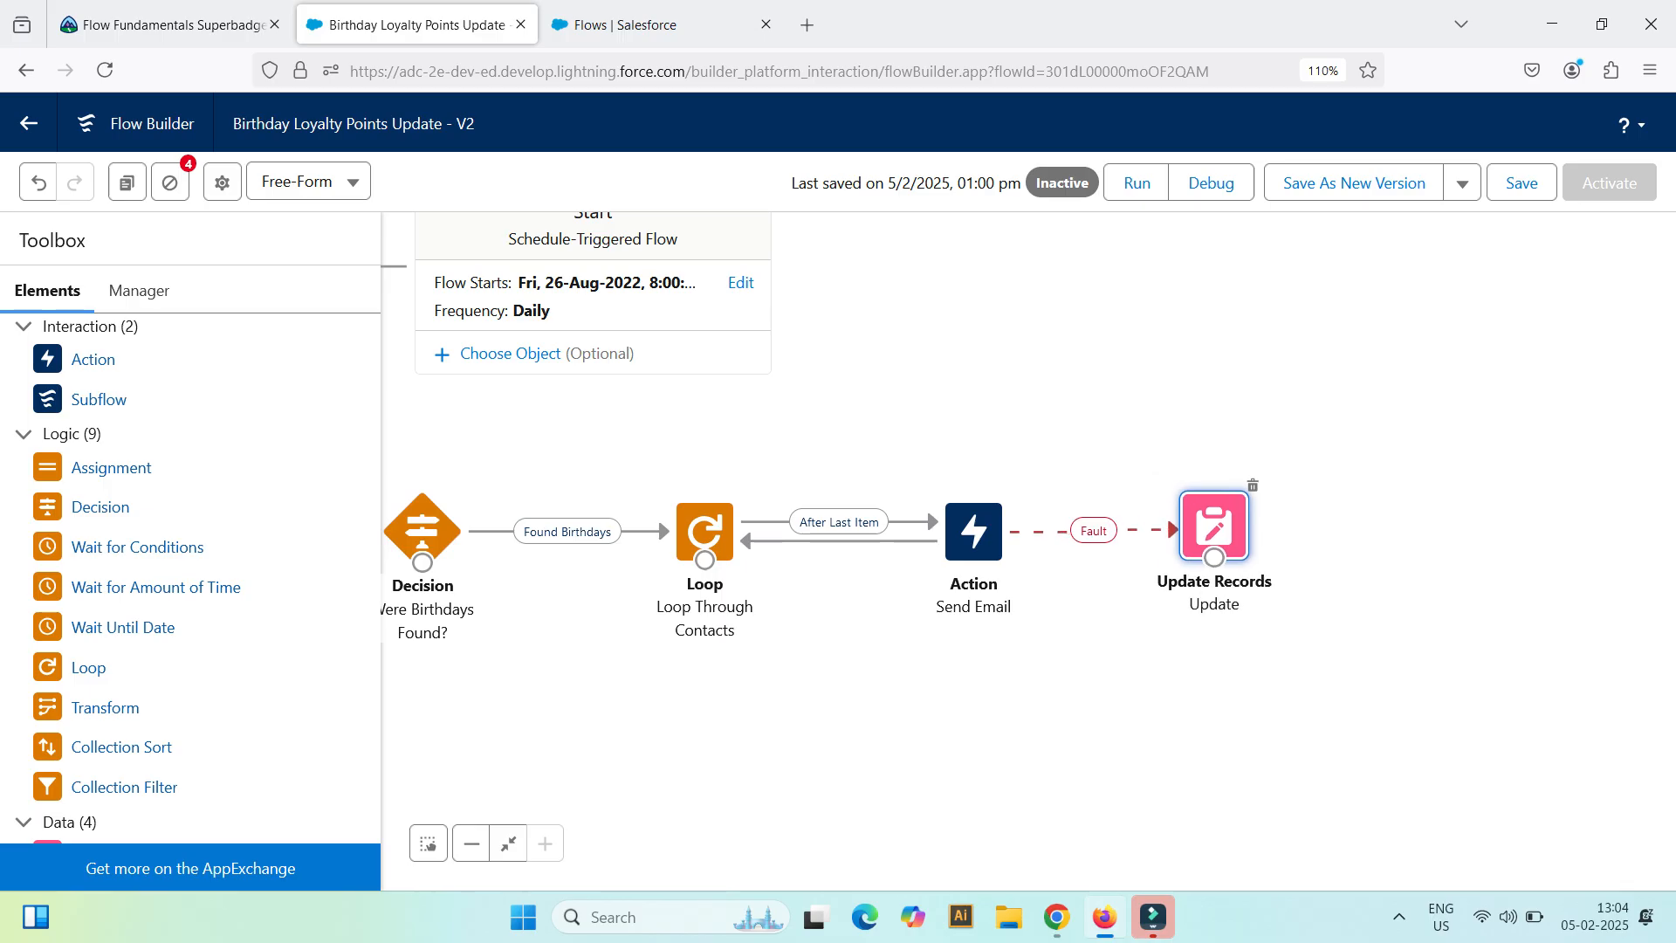
left_click_drag(964, 376, 1166, 440)
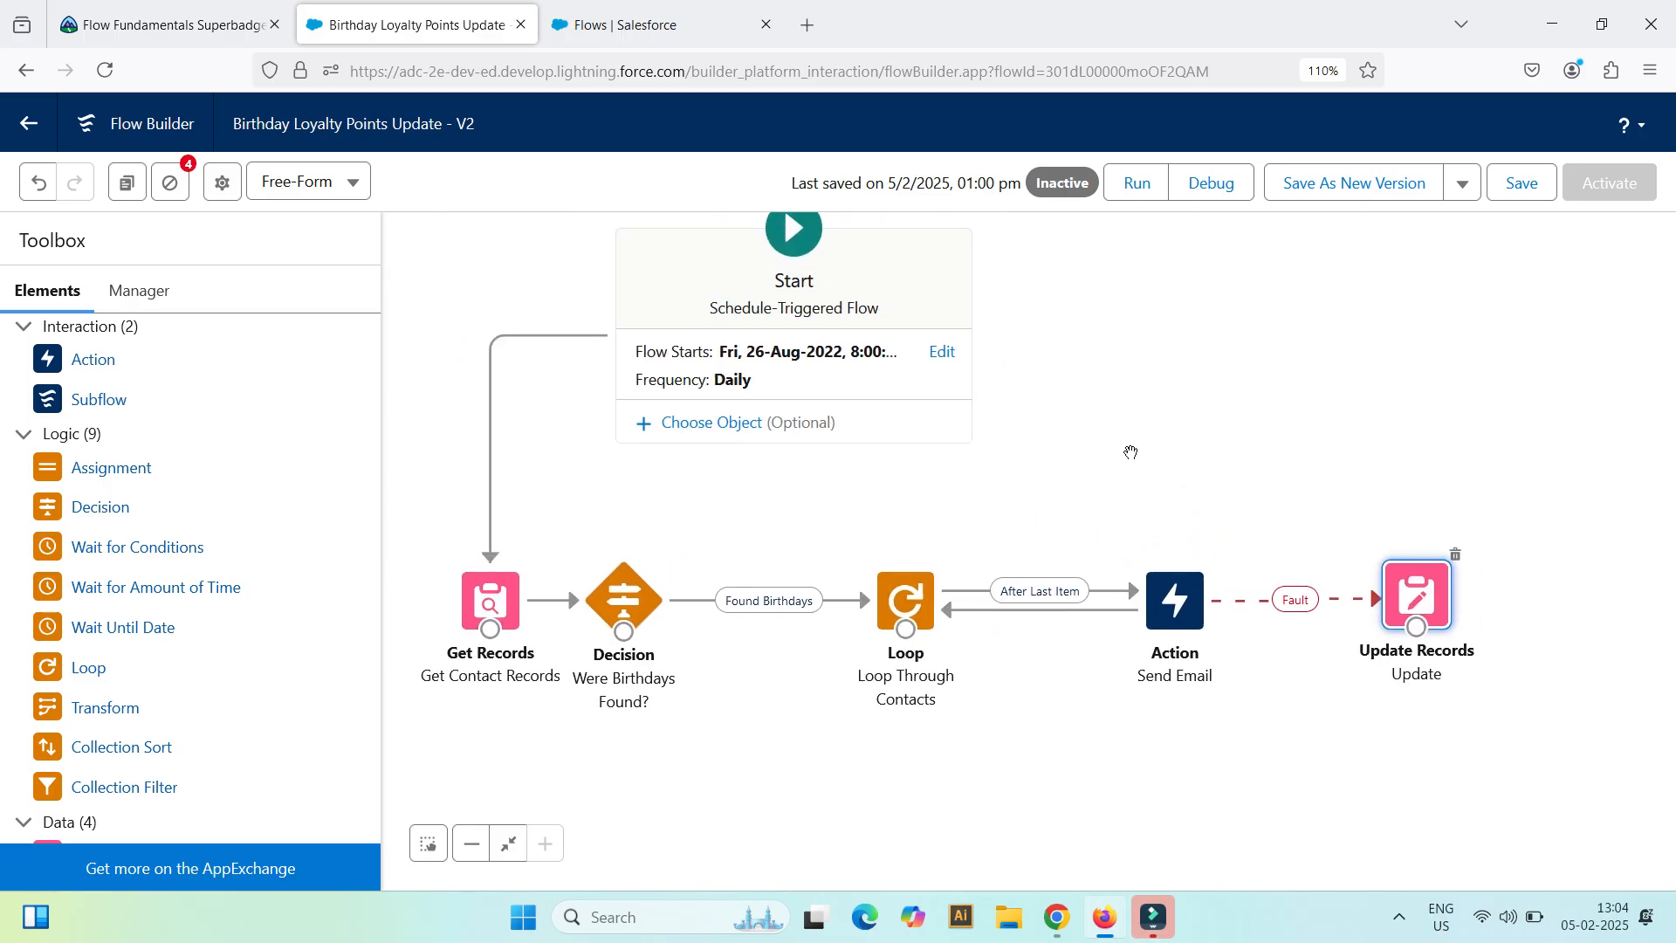
left_click_drag(490, 600, 452, 601)
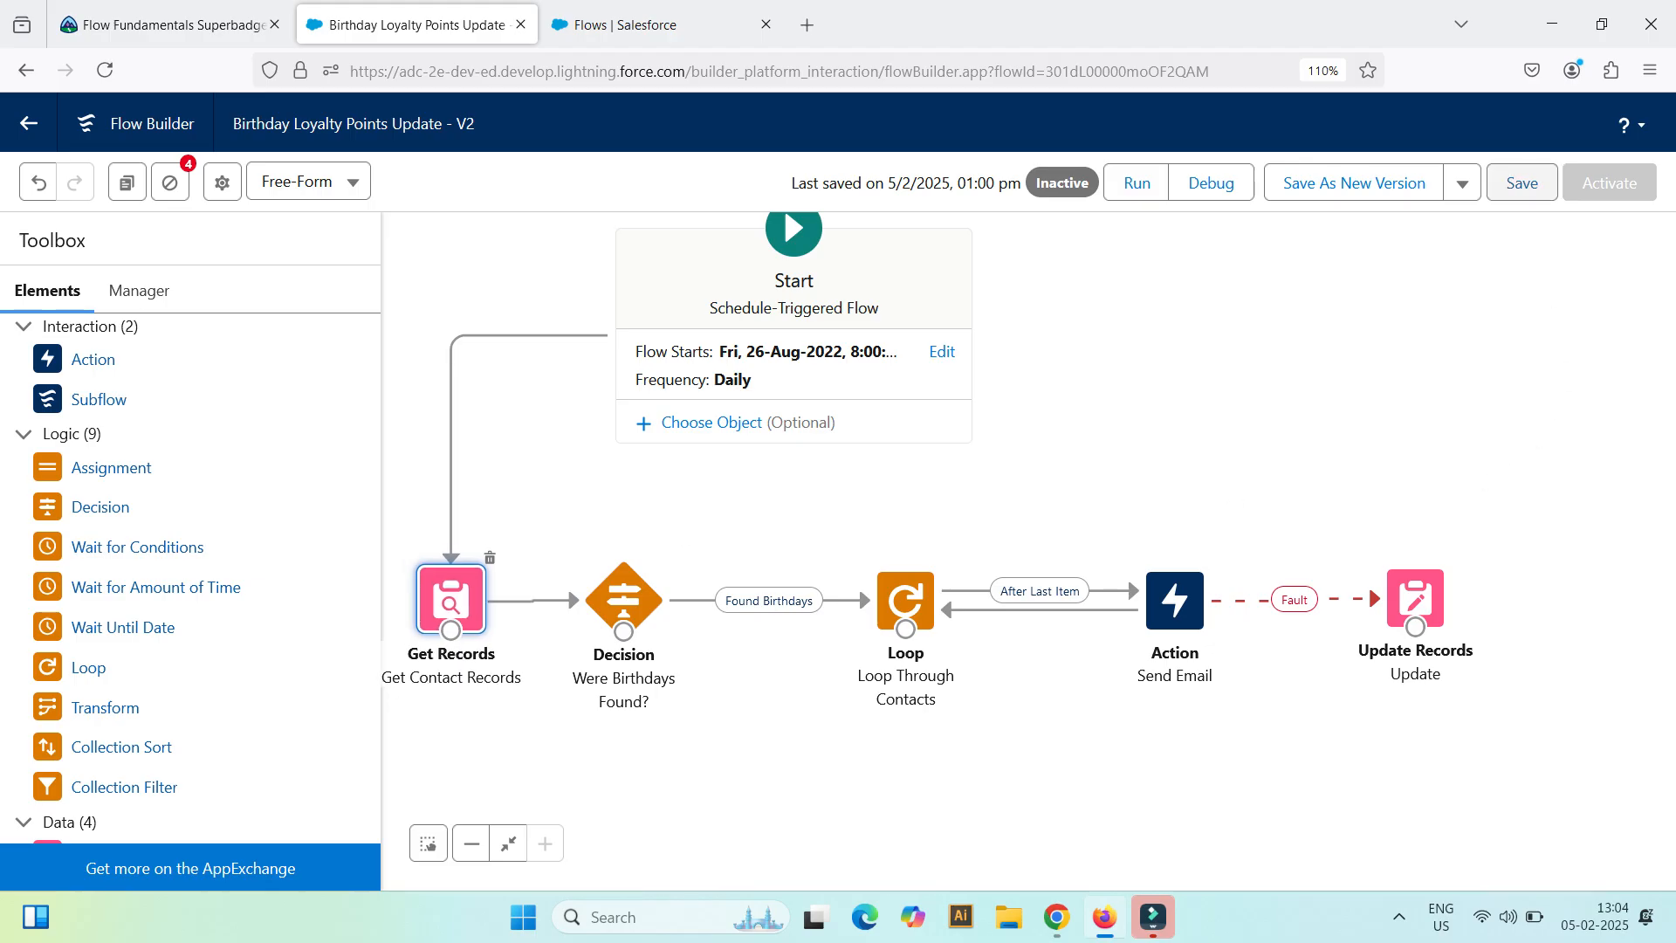
left_click(1521, 183)
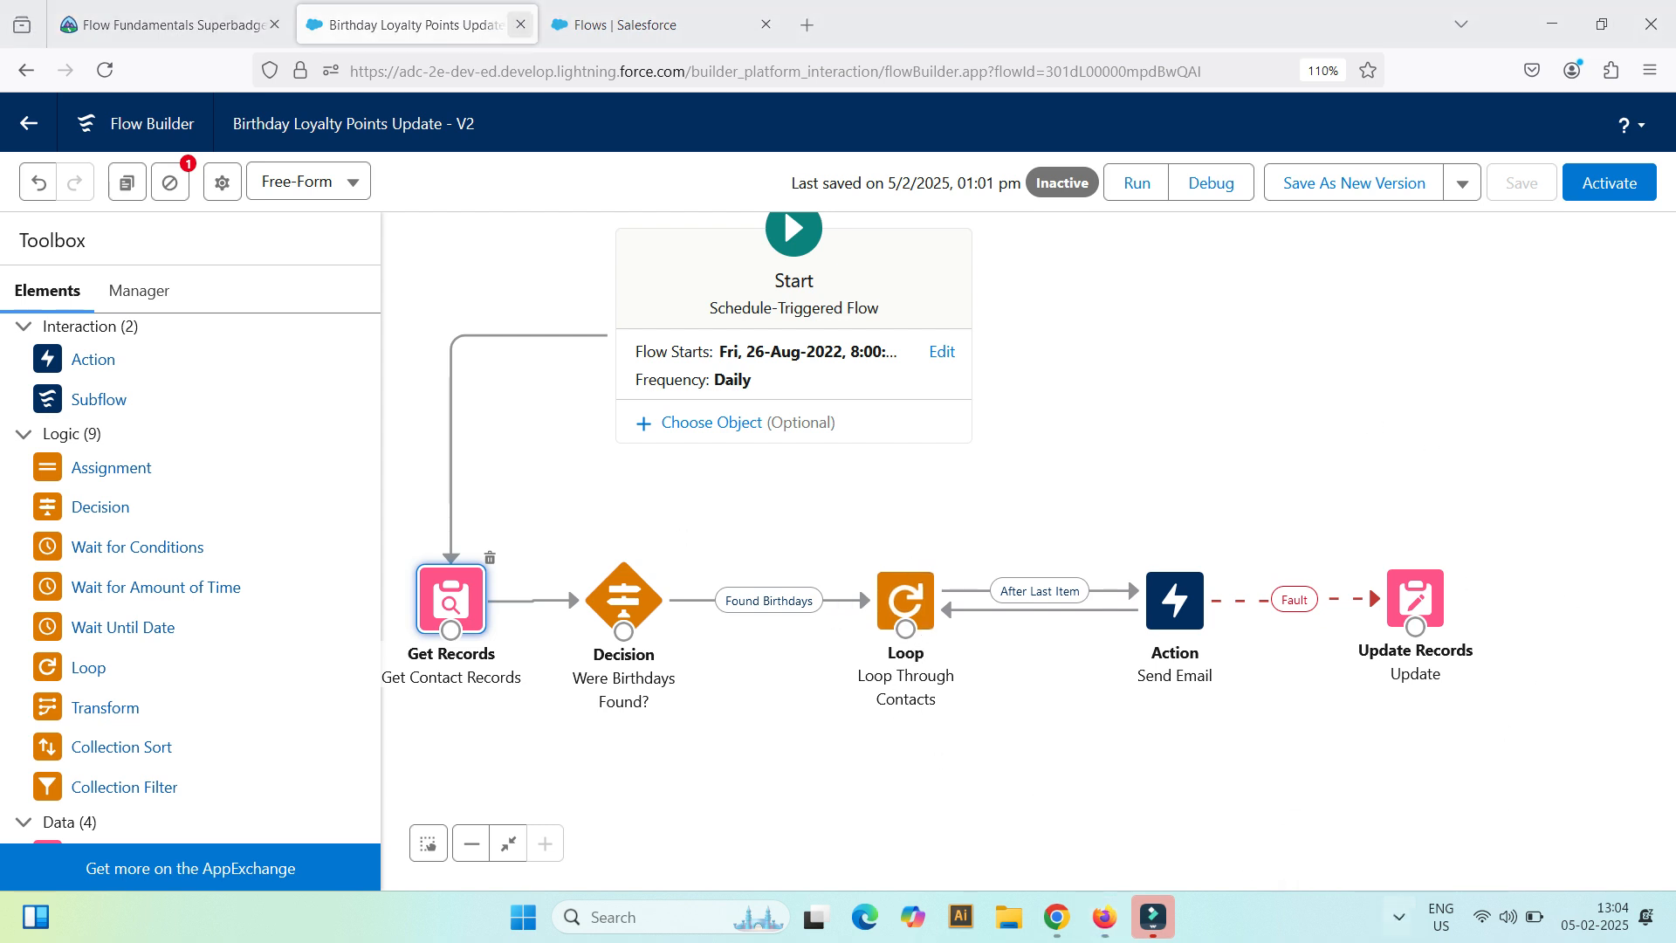
Step: Switch to the Trailhead superbadge page and run the challenge check for Update the Birthday Loyalty Points Update Flow
left_click(166, 25)
scroll(838, 523, "down", 15)
scroll(838, 523, "up", 3)
left_click(1142, 533)
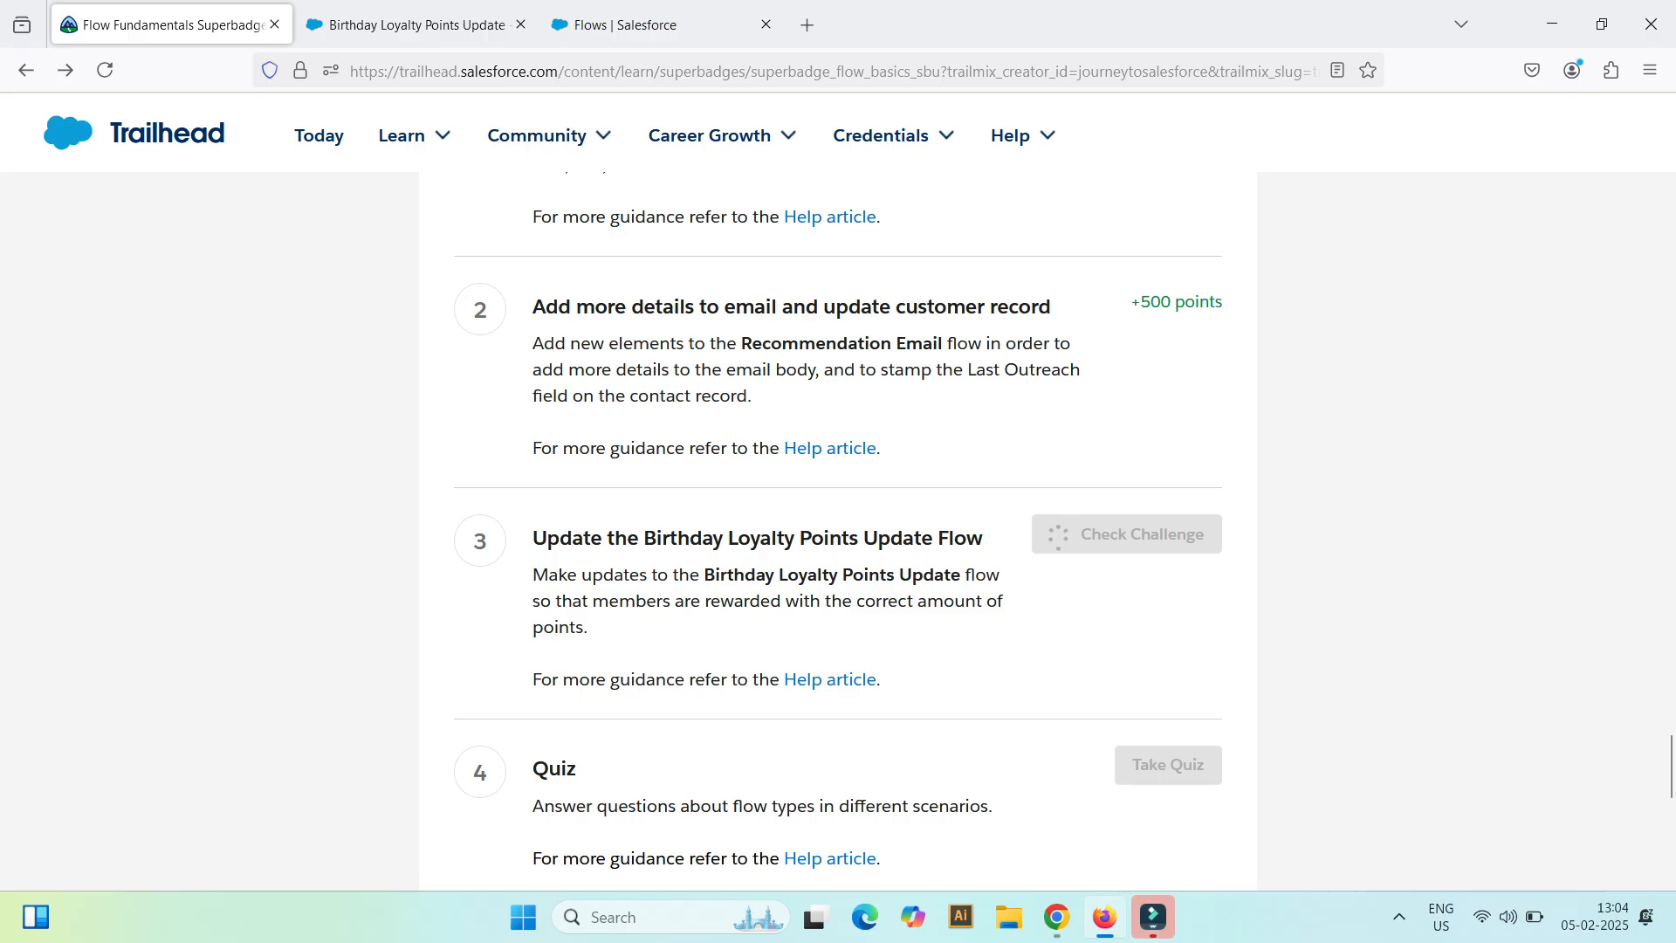
key("alt")
left_click(1399, 917)
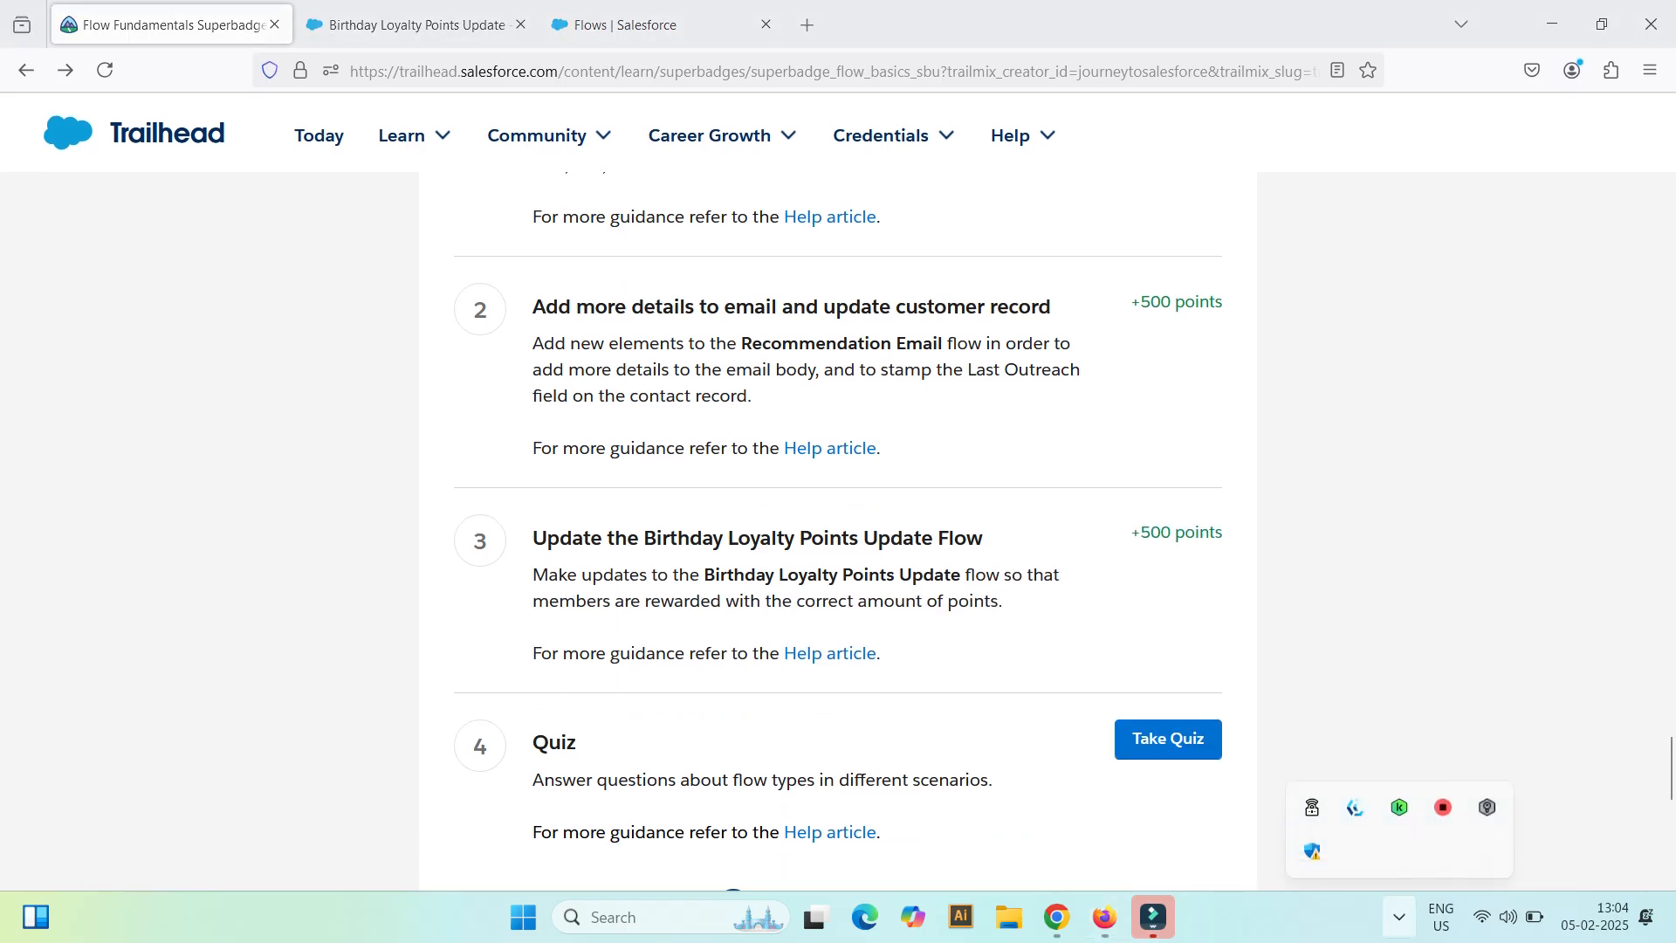
left_click(997, 567)
left_click_drag(595, 542, 1003, 602)
left_click(1159, 524)
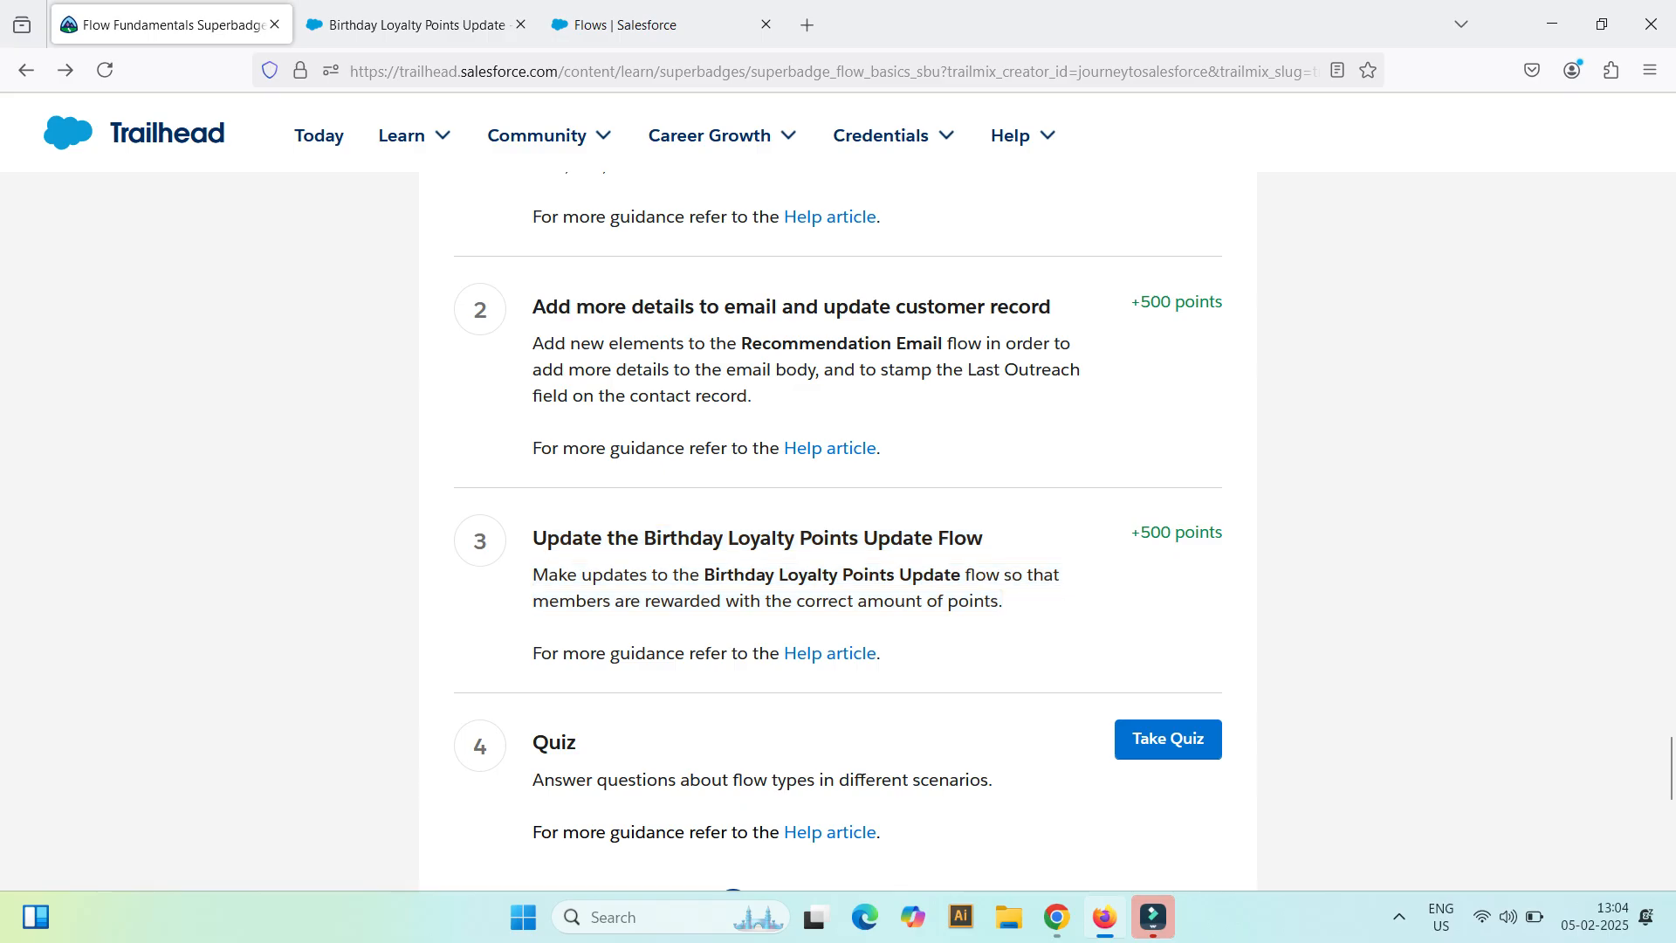
left_click_drag(533, 539, 1004, 602)
left_click(1047, 597)
left_click_drag(547, 539, 1004, 602)
left_click(1044, 601)
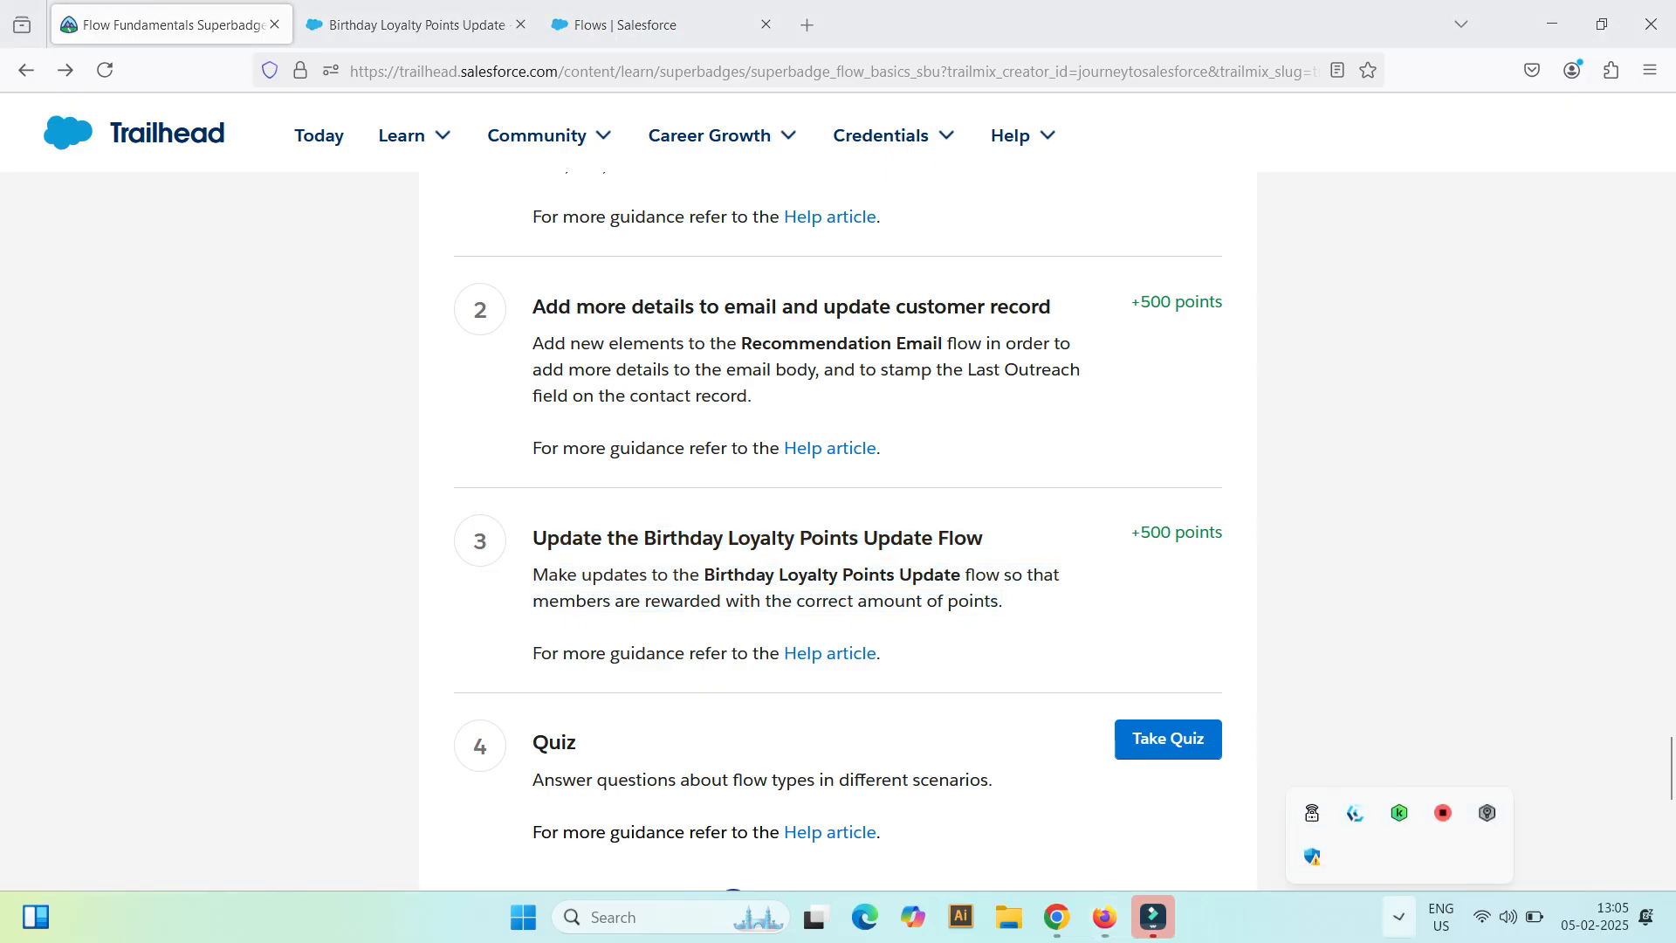